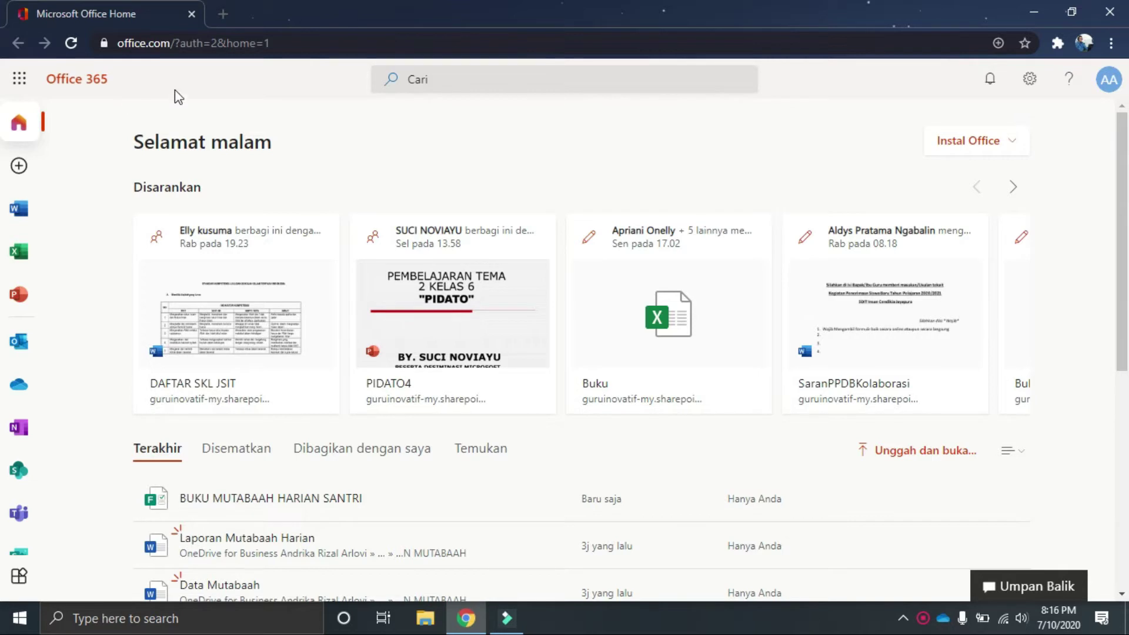
Step: Open Forms from the Office 365 app launcher and create a new blank form
click(21, 94)
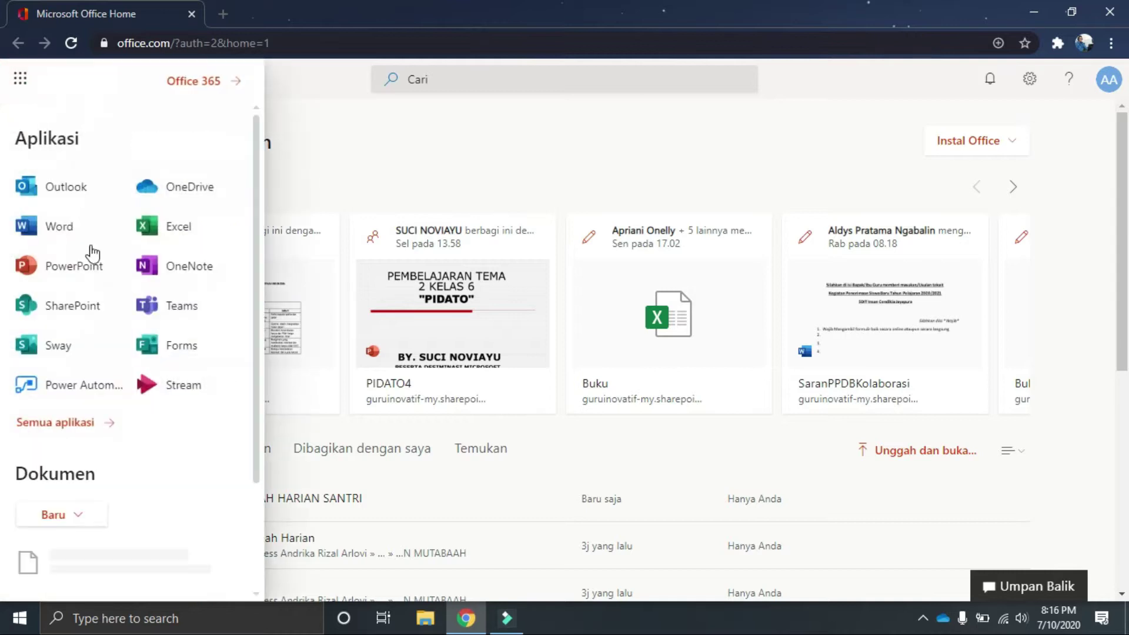
click(172, 353)
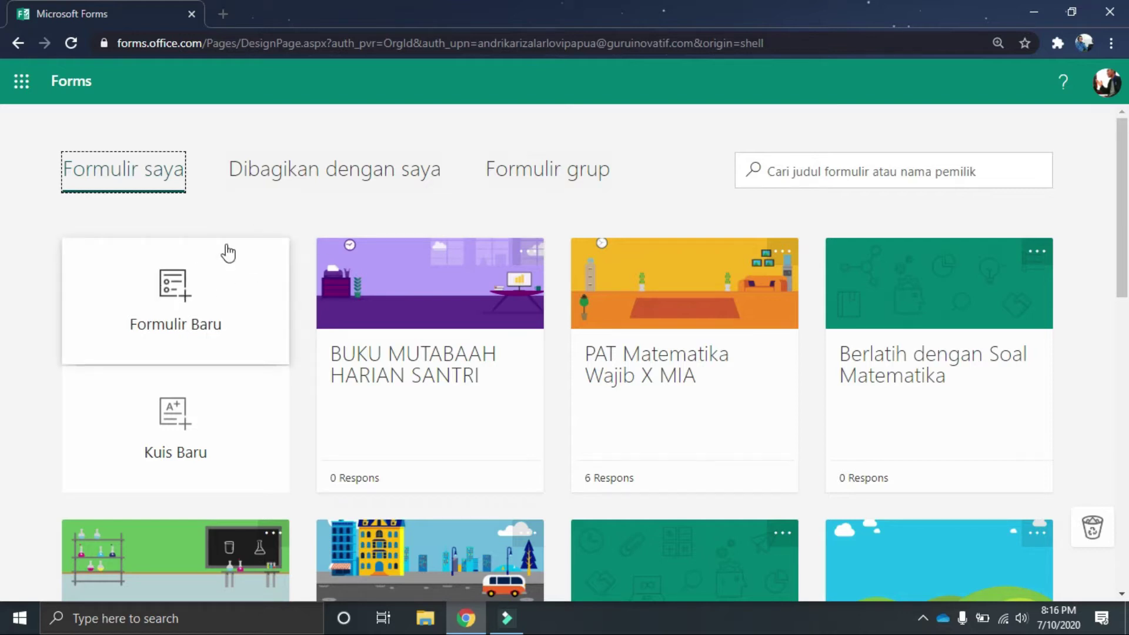
click(210, 309)
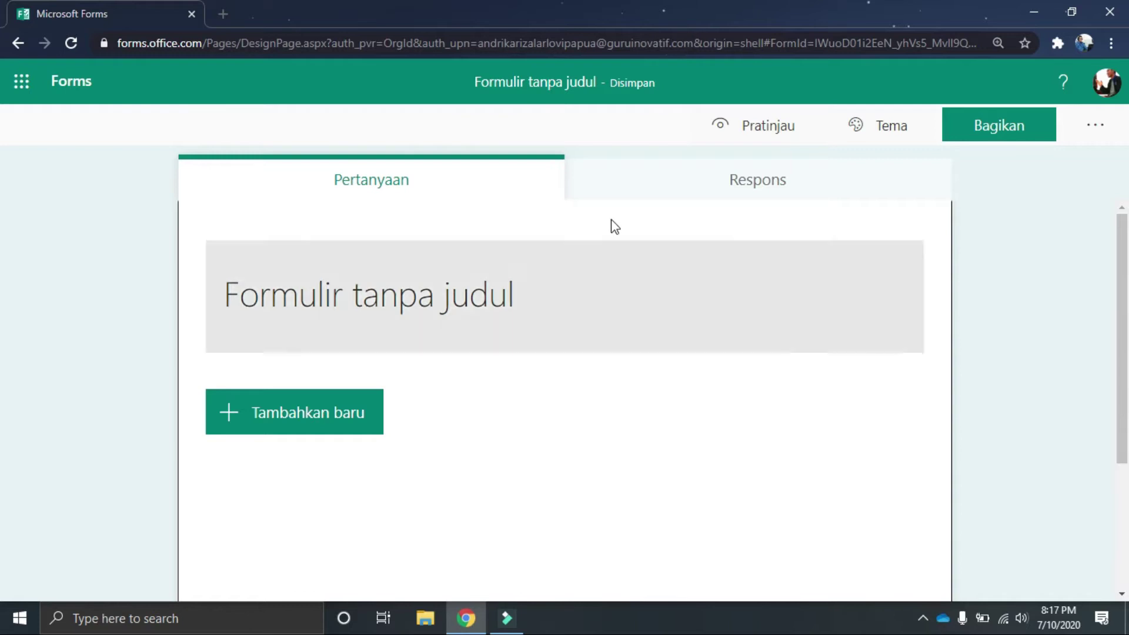
Step: Apply the light purple office theme with the printer, cabinet and wall clock to the form
click(879, 136)
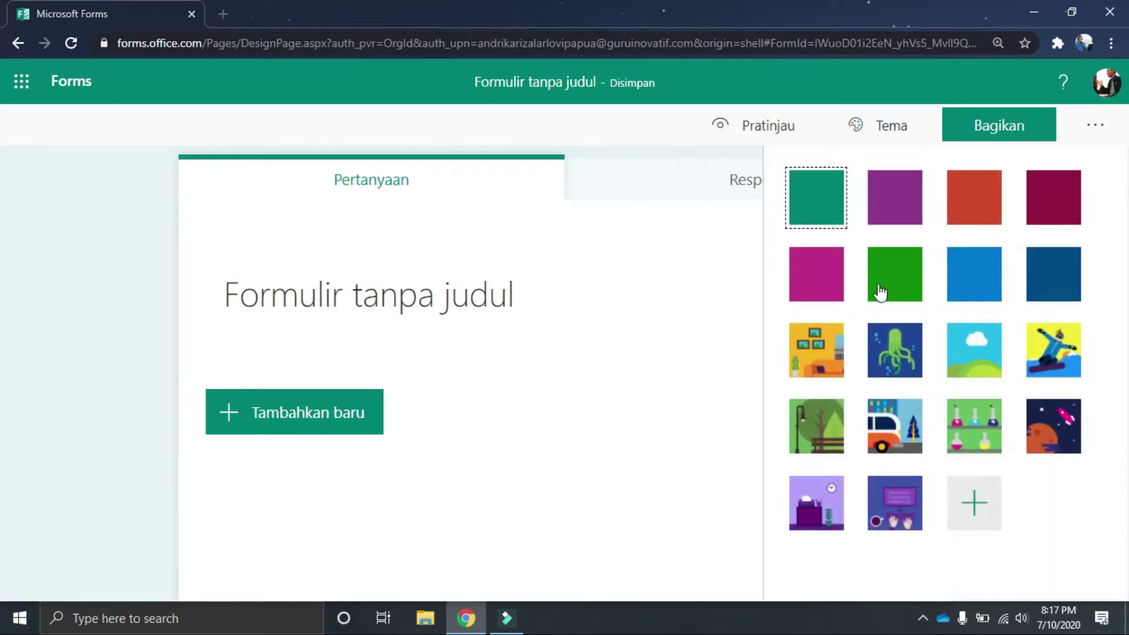
click(842, 507)
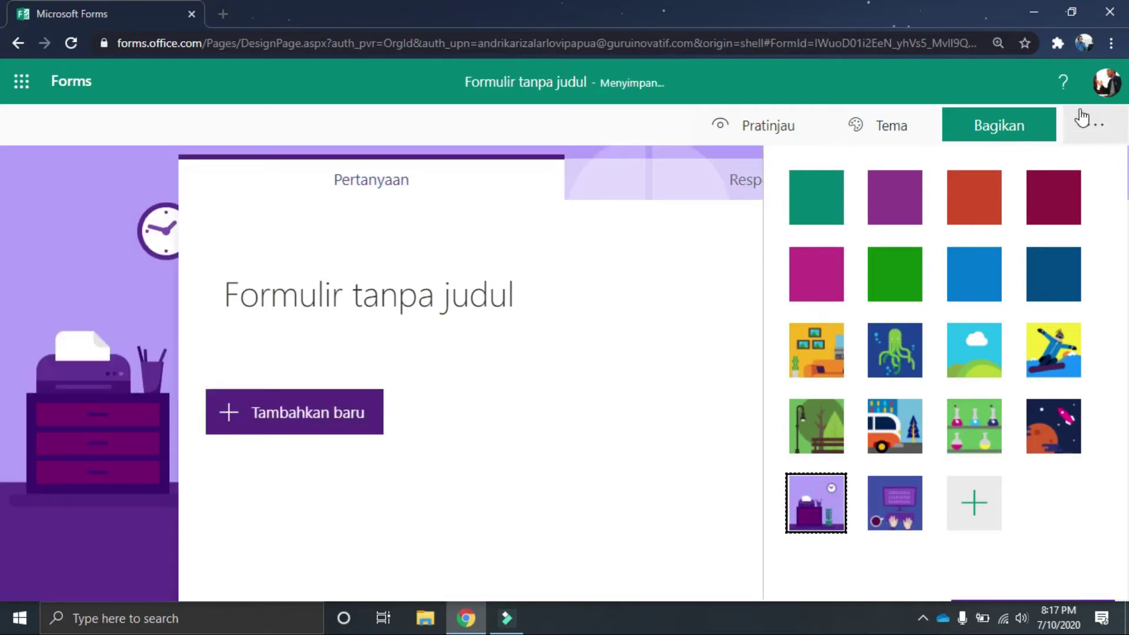
click(898, 124)
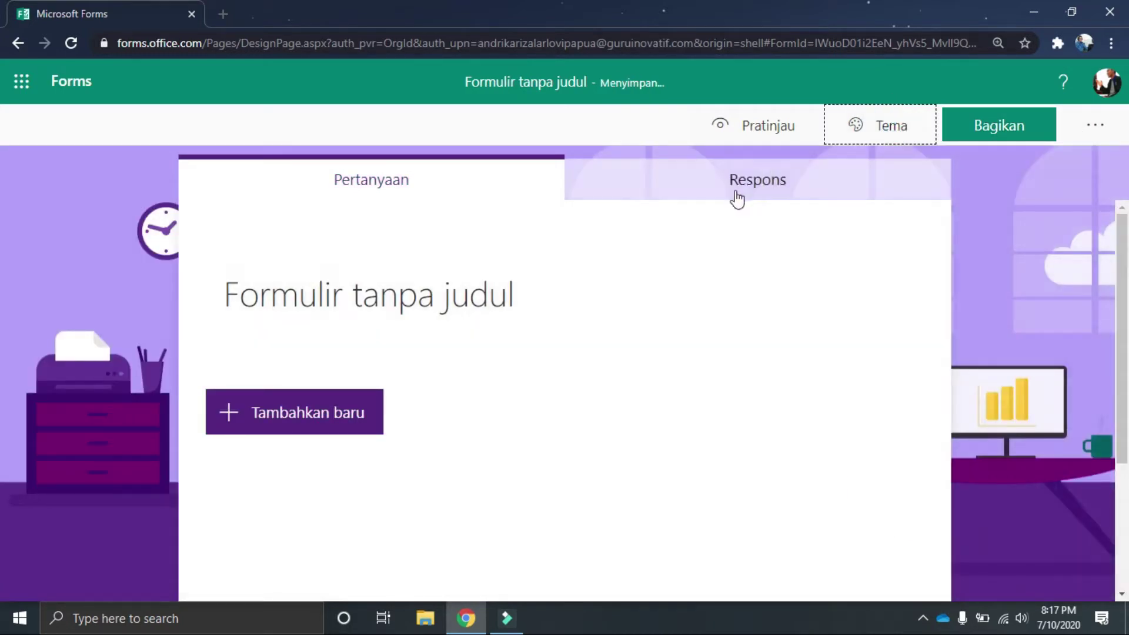
Step: Title the form "BUKU MUTABAAH HARIAN SANTRI"
click(372, 293)
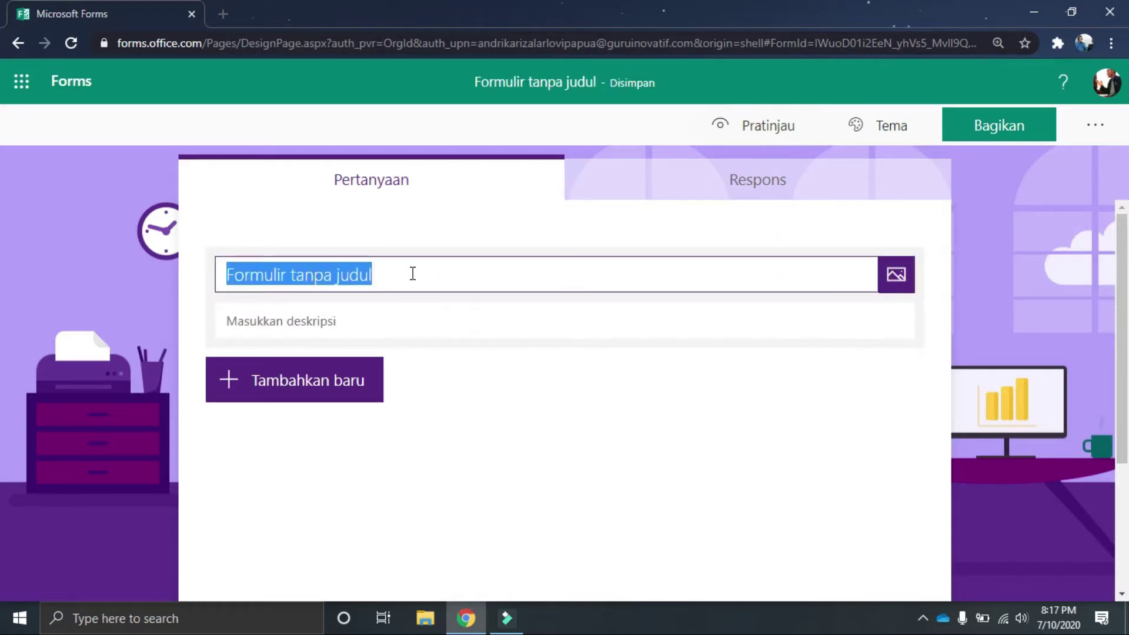
text(BUKU)
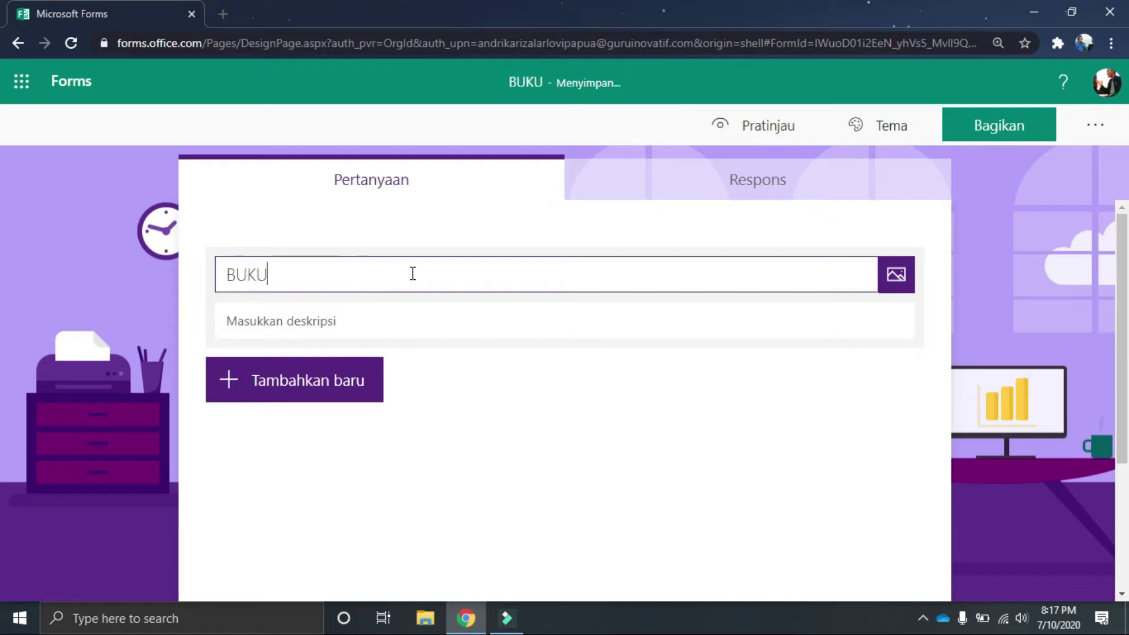
text( MUTAB)
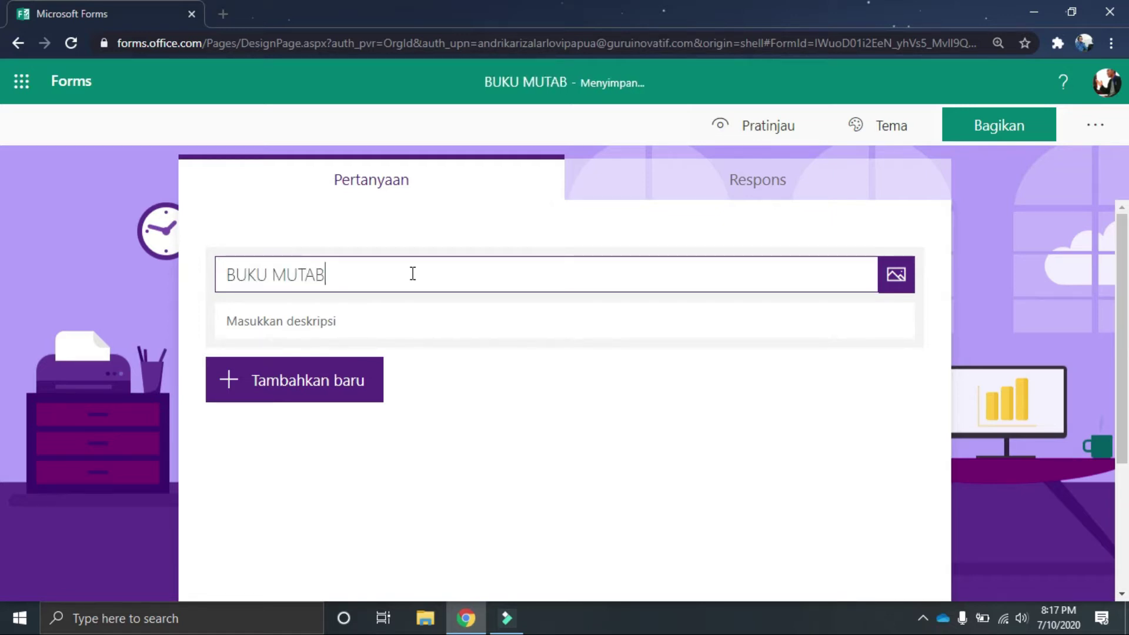
text(AAH HARIAN SANYRI)
key(BackSpace)
key(BackSpace)
key(BackSpace)
text(TRI)
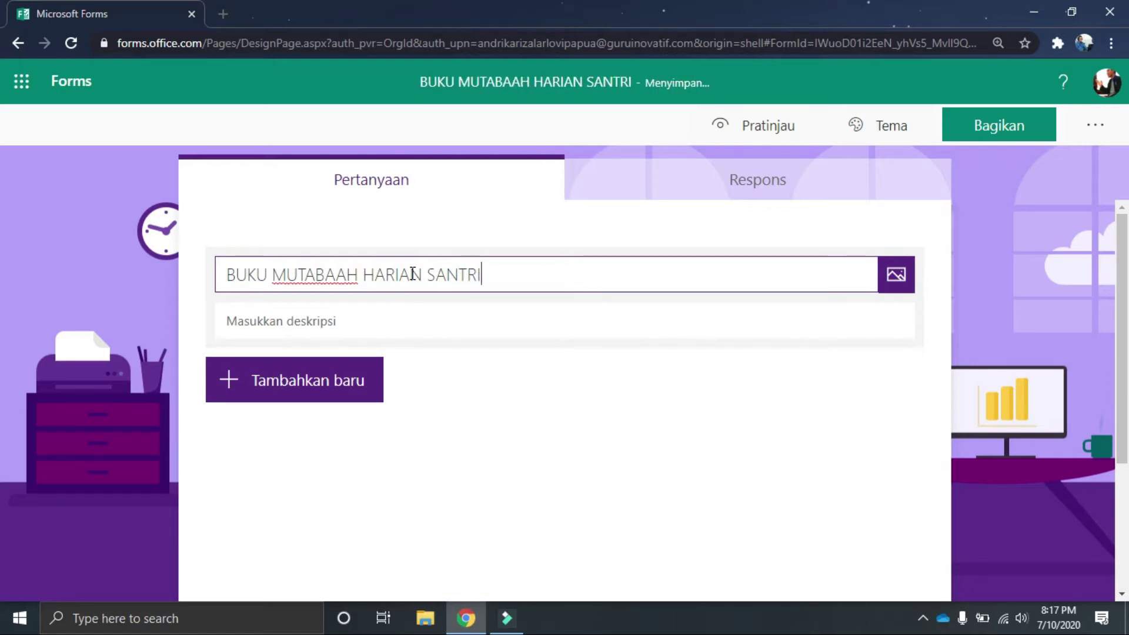
click(91, 281)
Step: Enter the form description "Kelas IX - SMPIT Insan Cendikia Jayapura - PonPes Ulil Albab Jayapura"
click(406, 294)
click(327, 322)
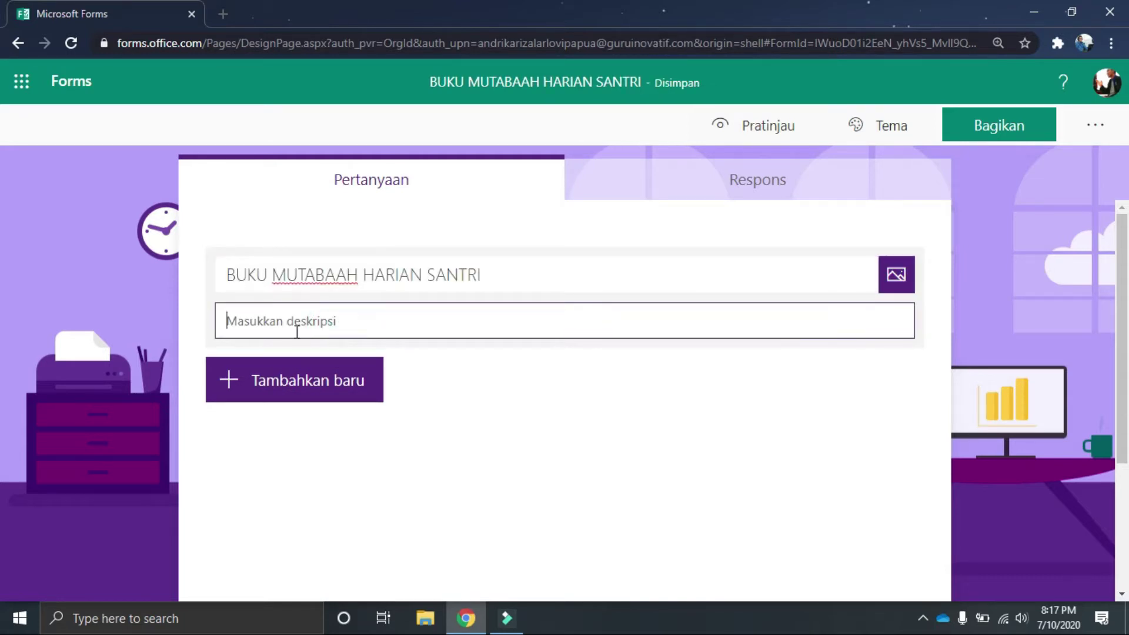
text(Kel)
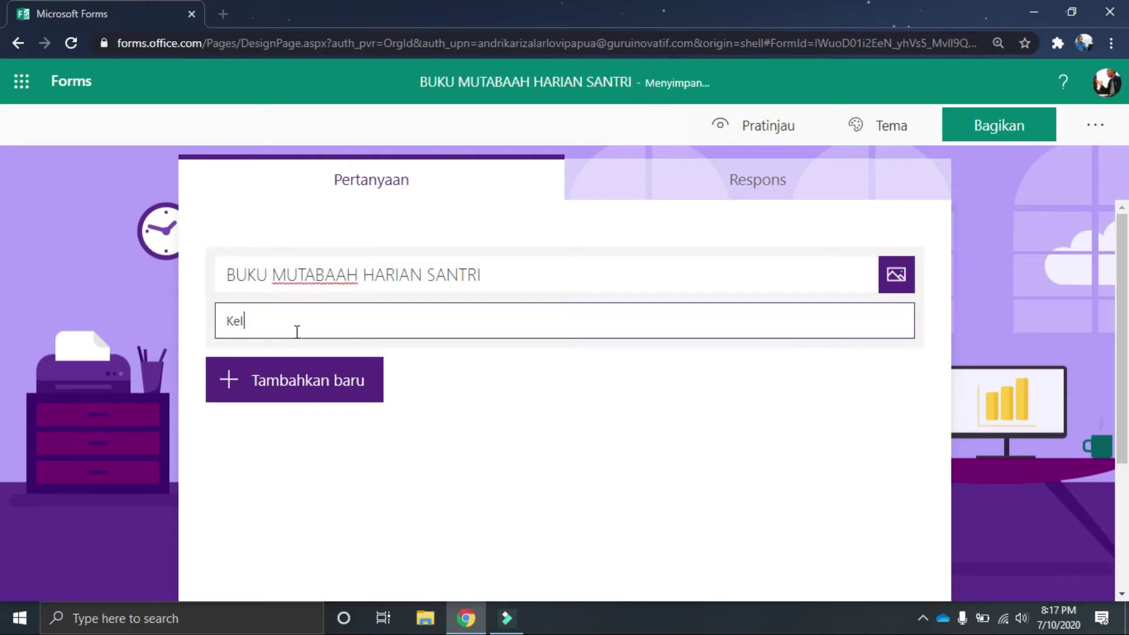
text(as IX - Po)
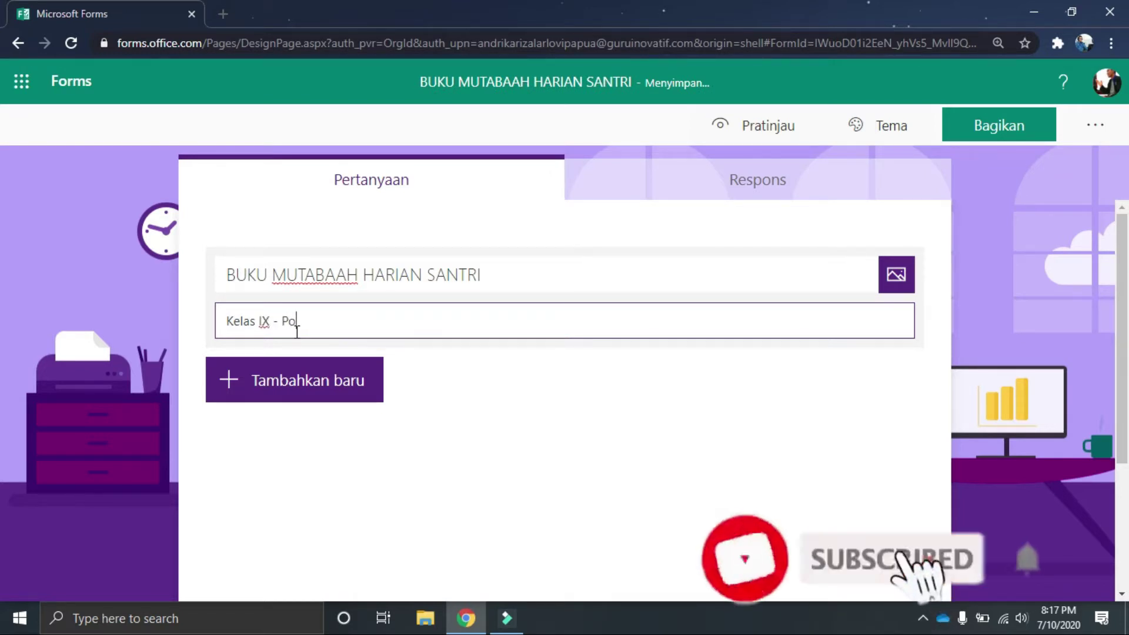
text(ndok Pe)
key(BackSpace)
key(BackSpace)
key(BackSpace)
key(BackSpace)
key(BackSpace)
key(BackSpace)
key(BackSpace)
key(BackSpace)
key(BackSpace)
text(SMPIT Insan C)
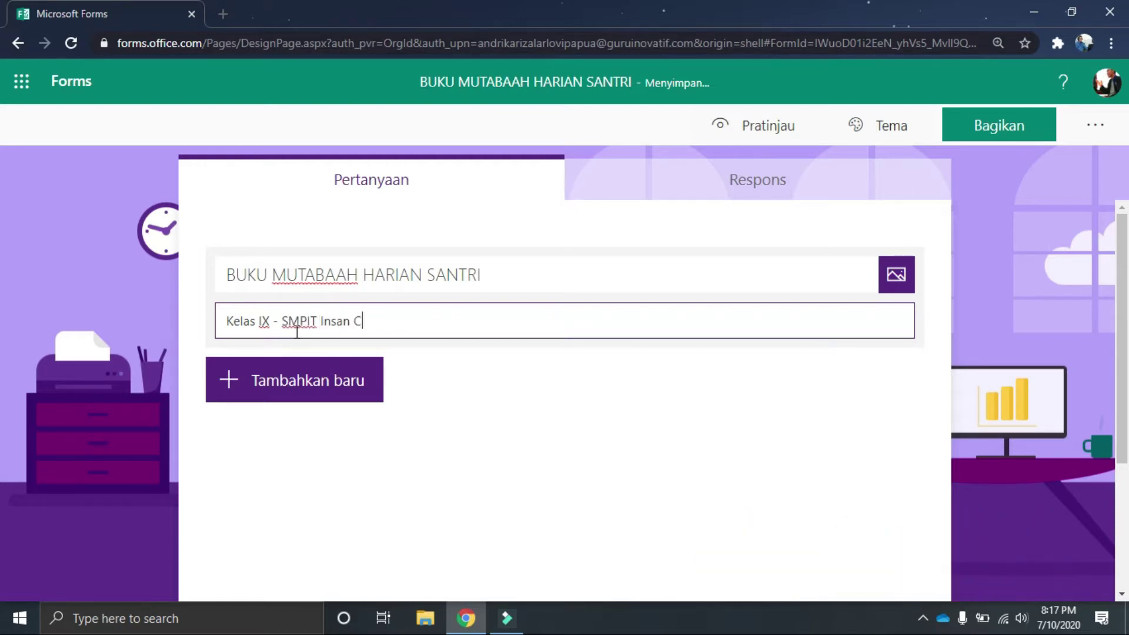
text(endikia Jayapu)
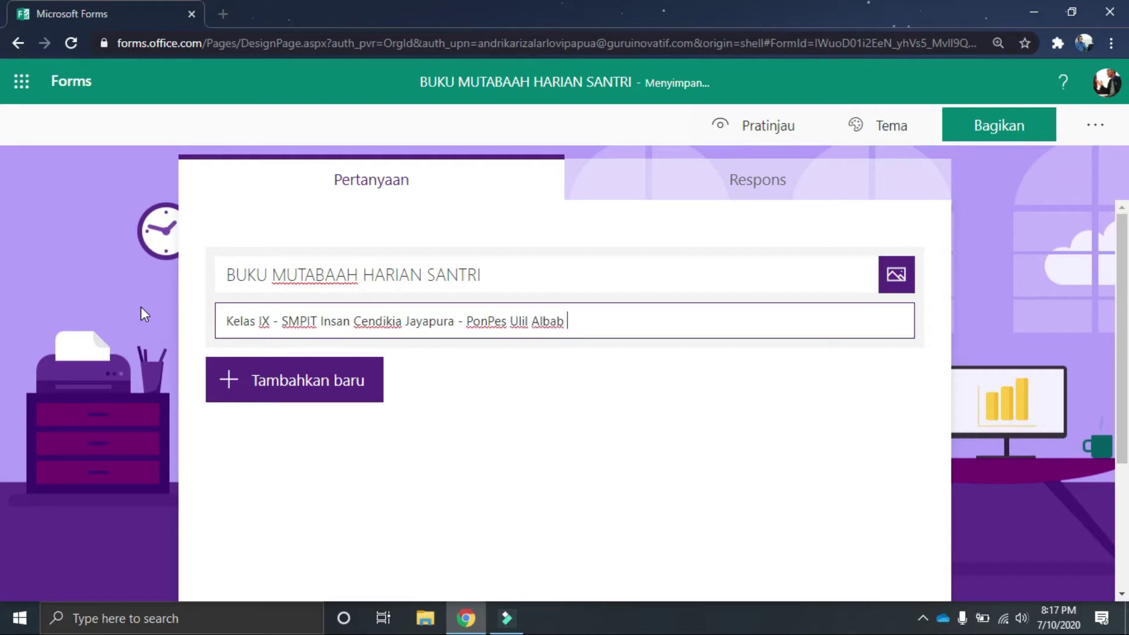
text(ra)
click(117, 261)
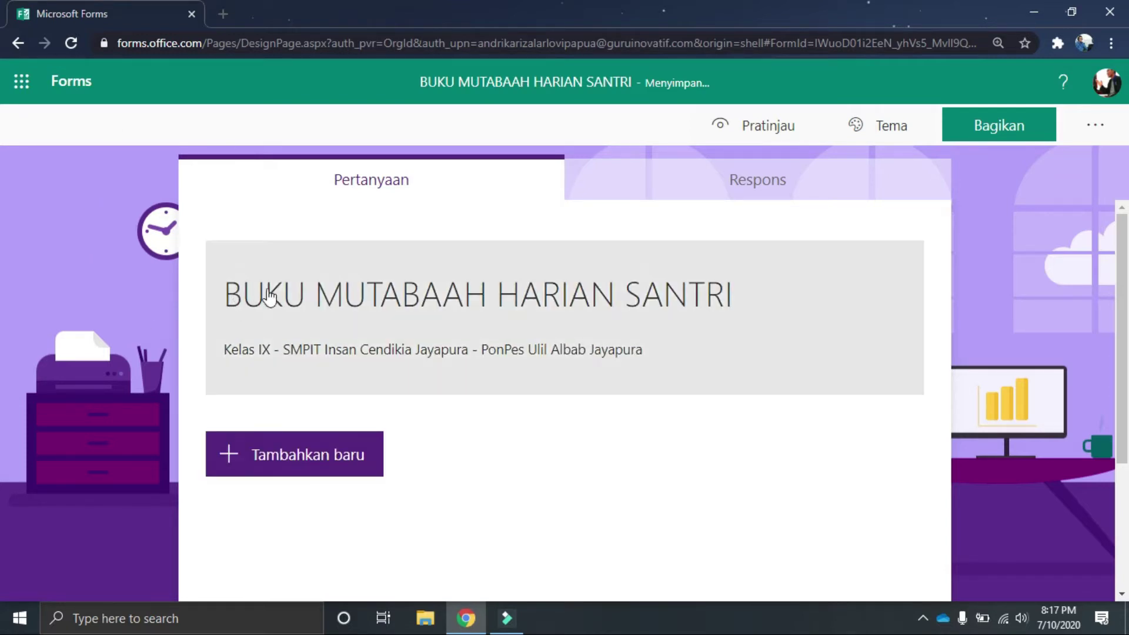
Step: Upload the logo image "WhatsApp Image 2020-07-09 at 18.13.14" from the LOGO folder into the form's title header
click(549, 304)
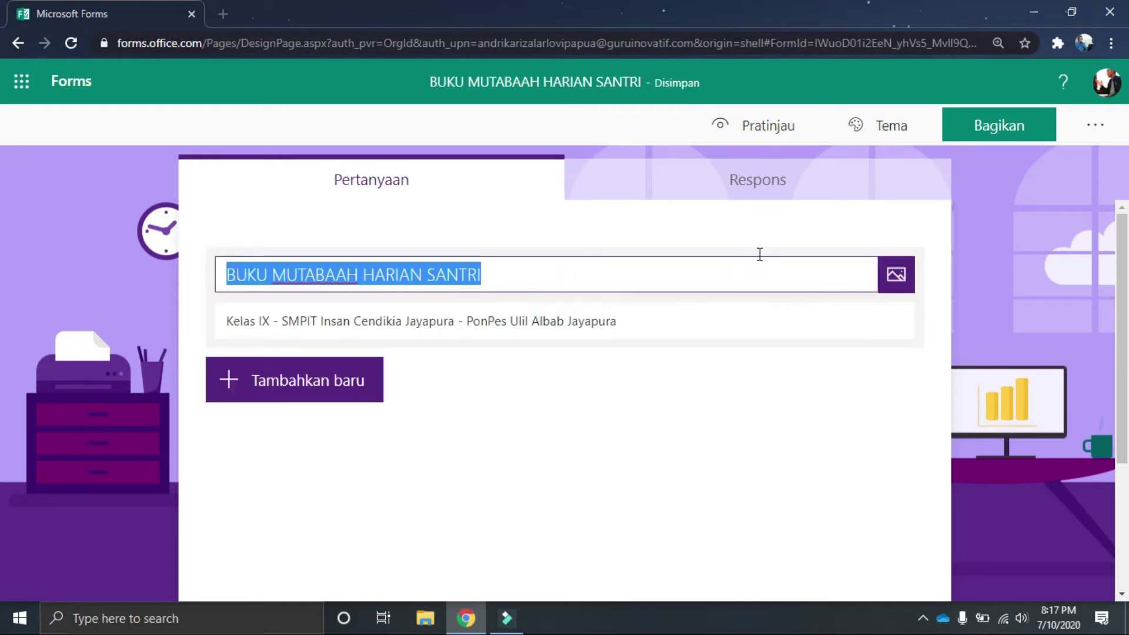
click(895, 274)
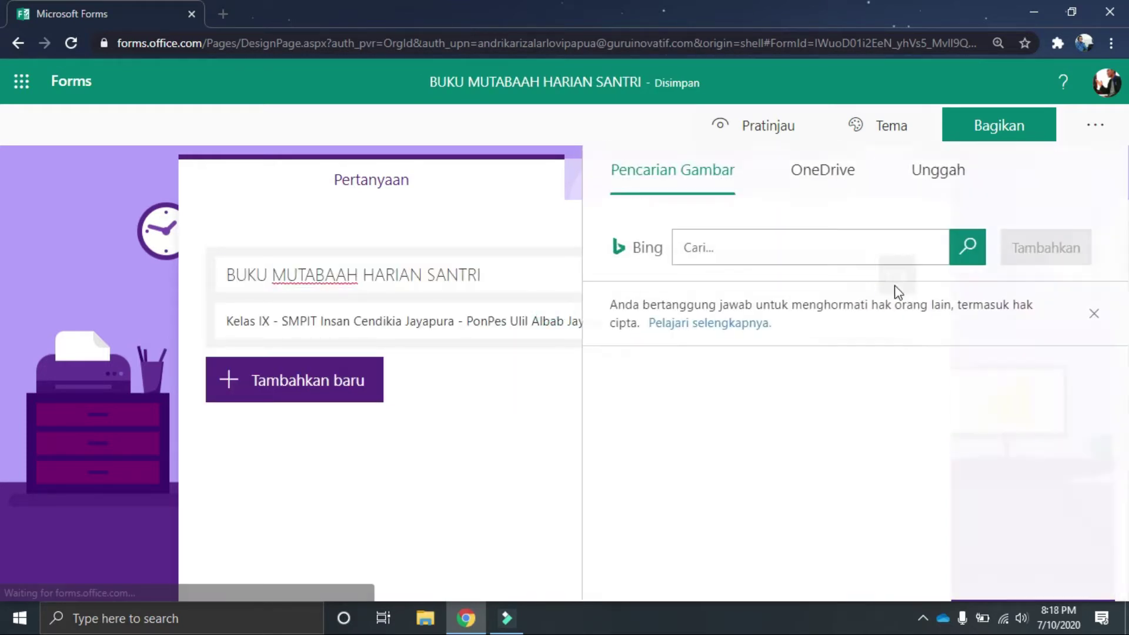
click(945, 175)
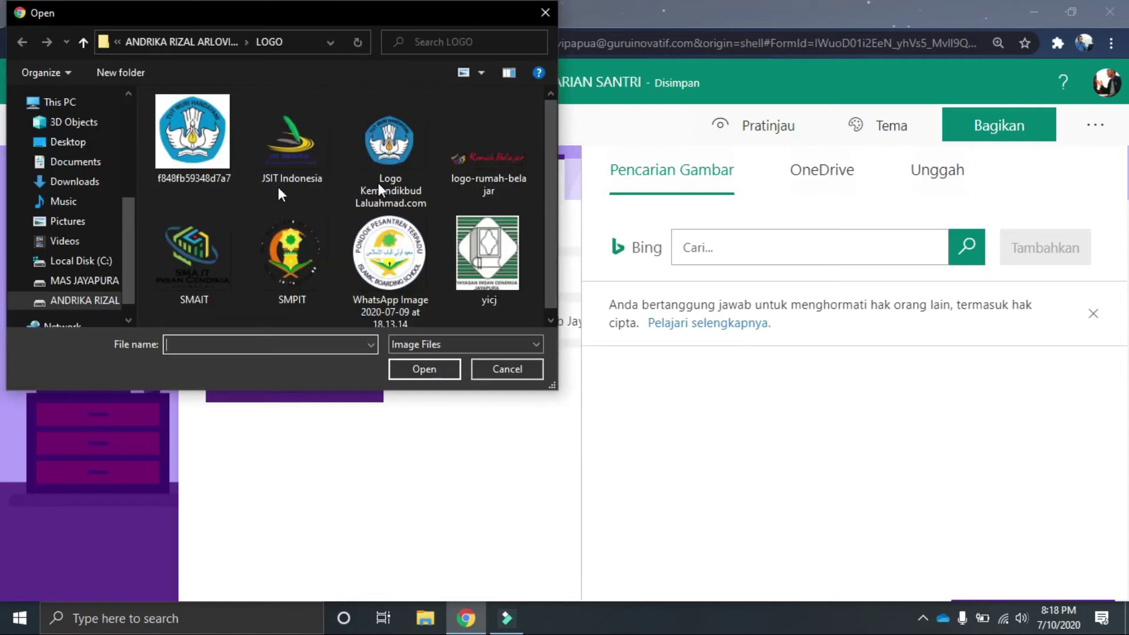
click(419, 260)
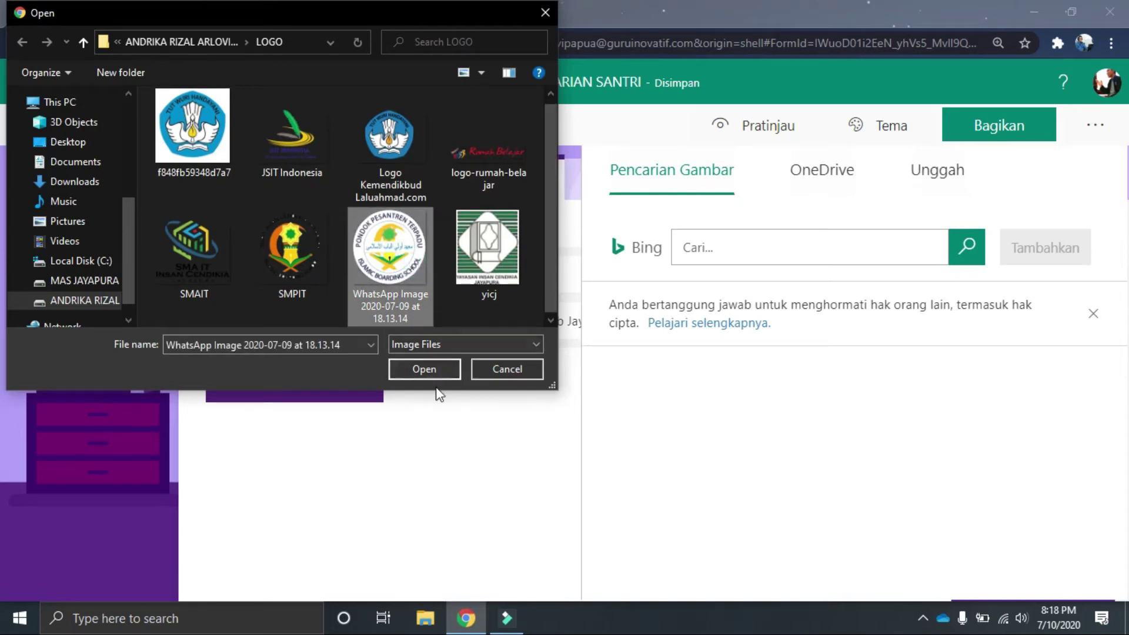
click(429, 368)
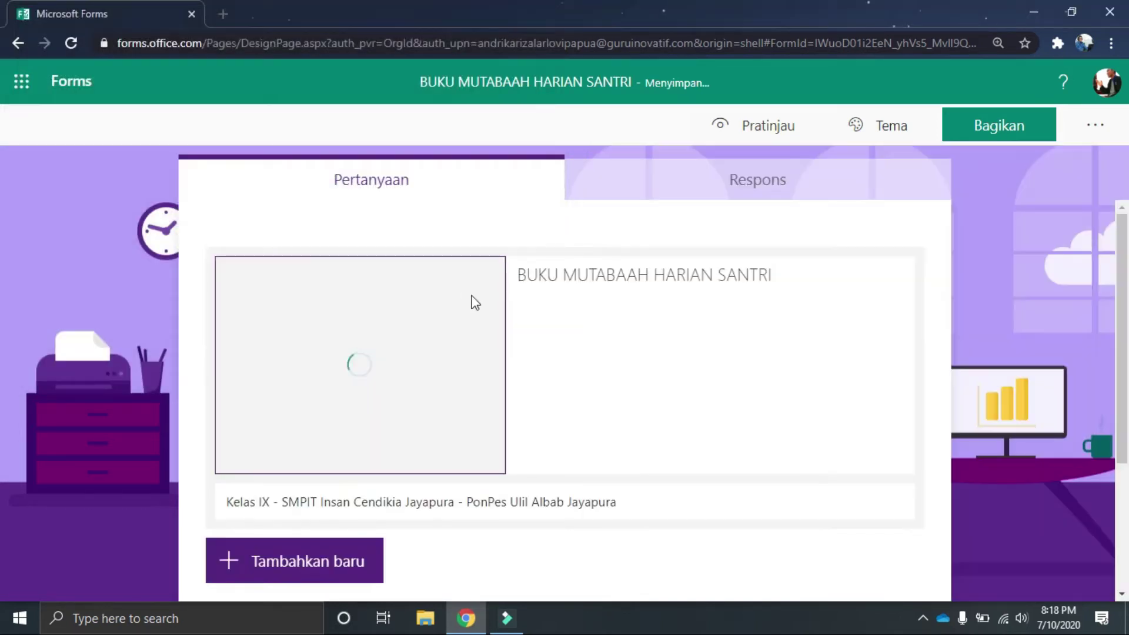
Step: Add a new section below the form header and title it "Identitas"
scroll(400, 376, down, 3)
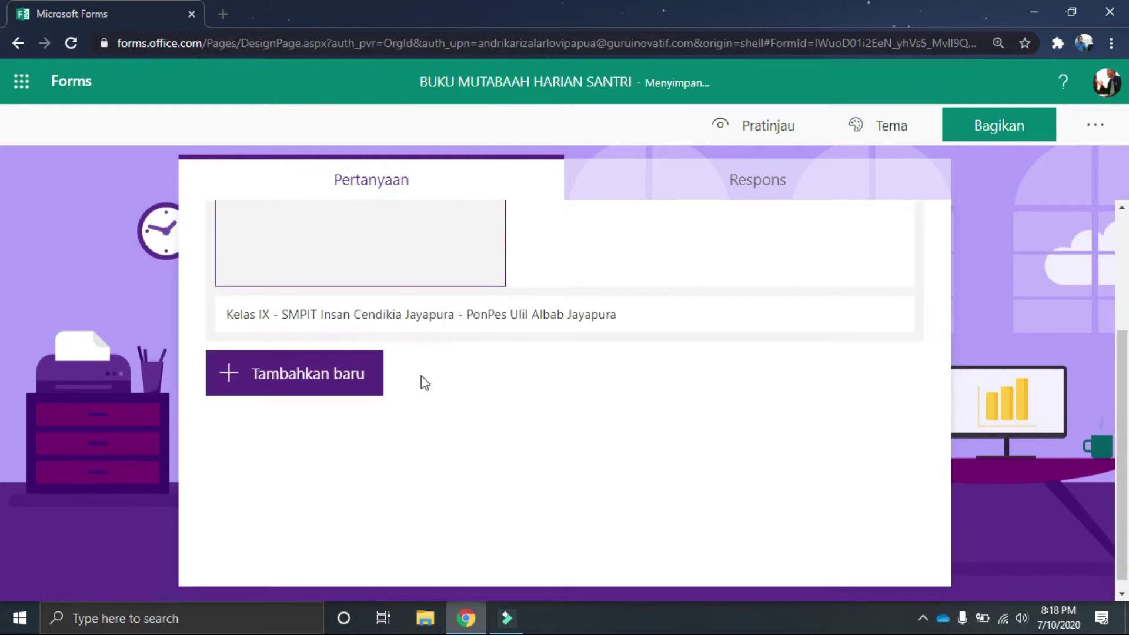
scroll(353, 341, up, 3)
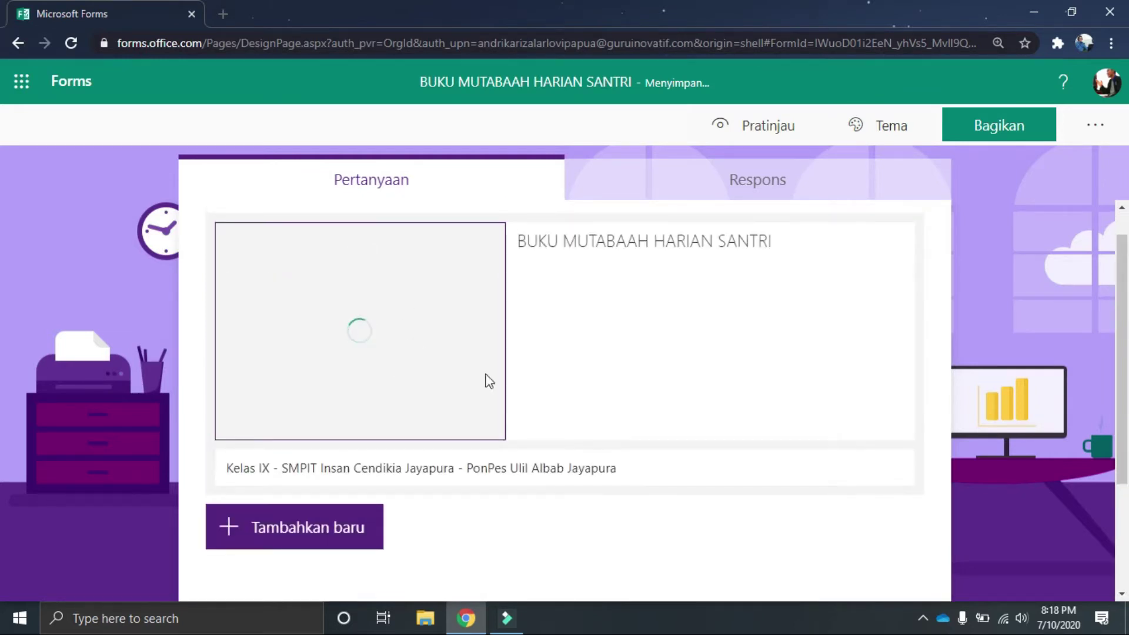
scroll(419, 305, down, 1)
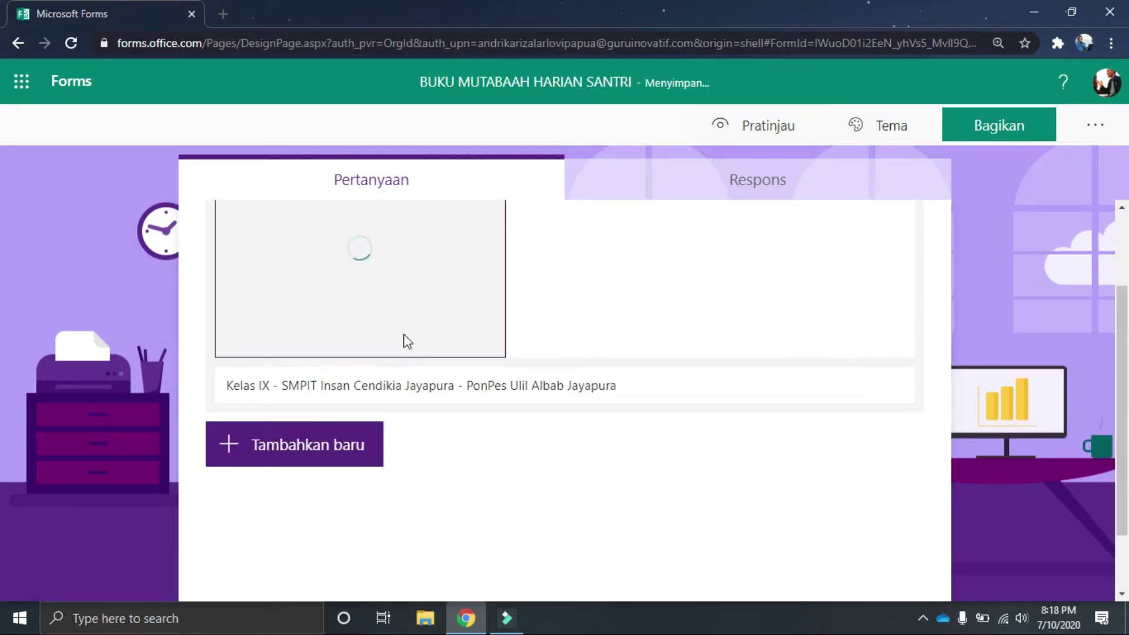
click(354, 446)
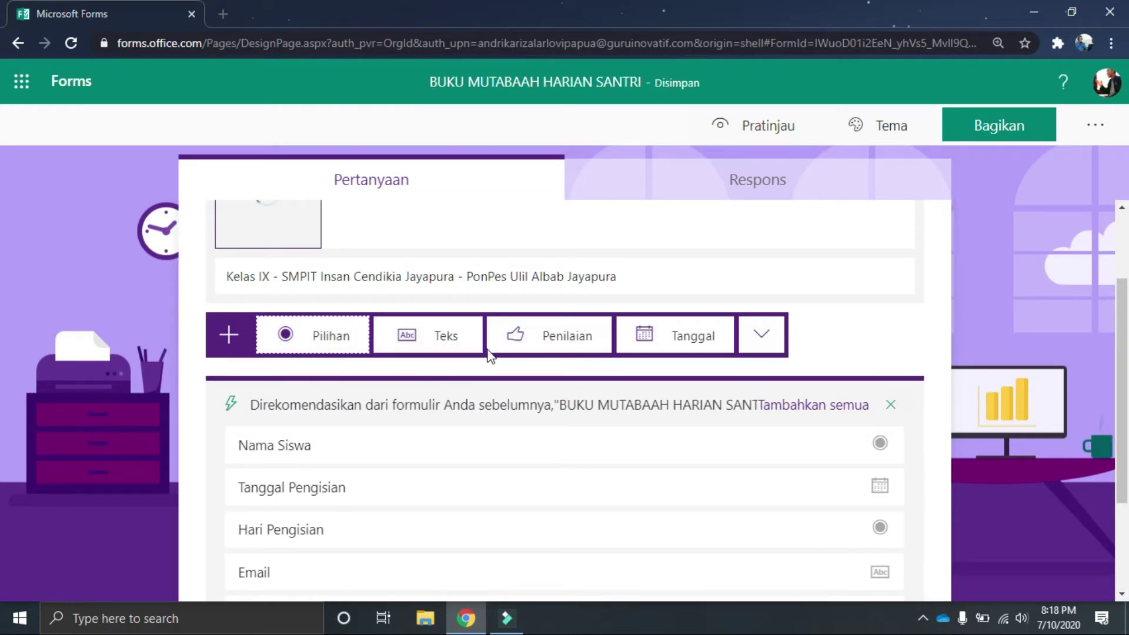
click(767, 334)
click(813, 525)
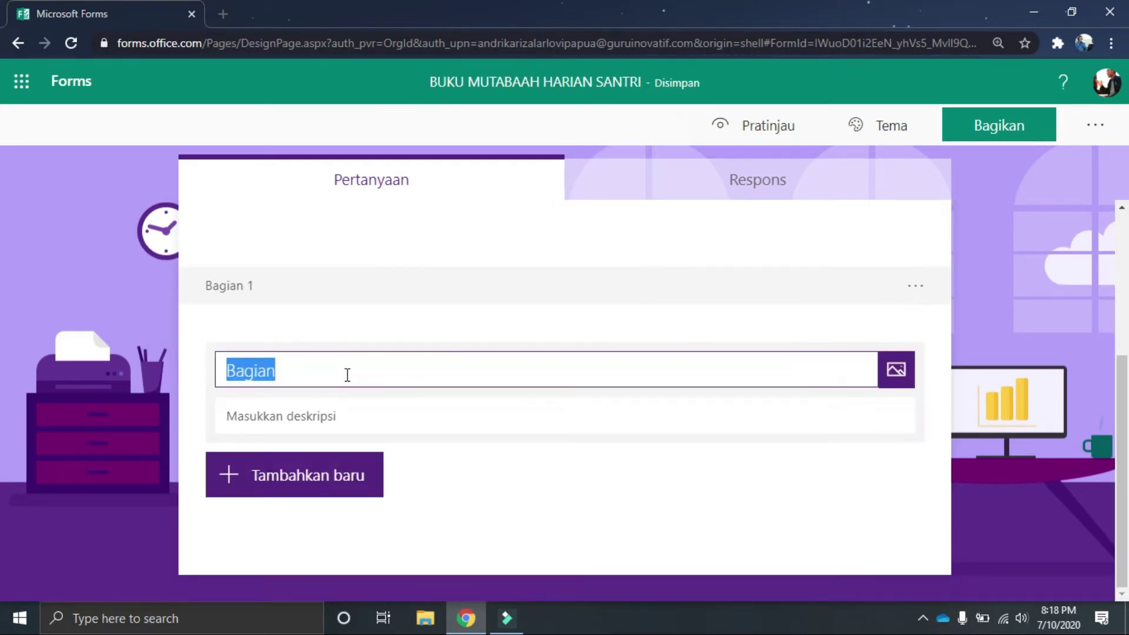
scroll(348, 377, up, 4)
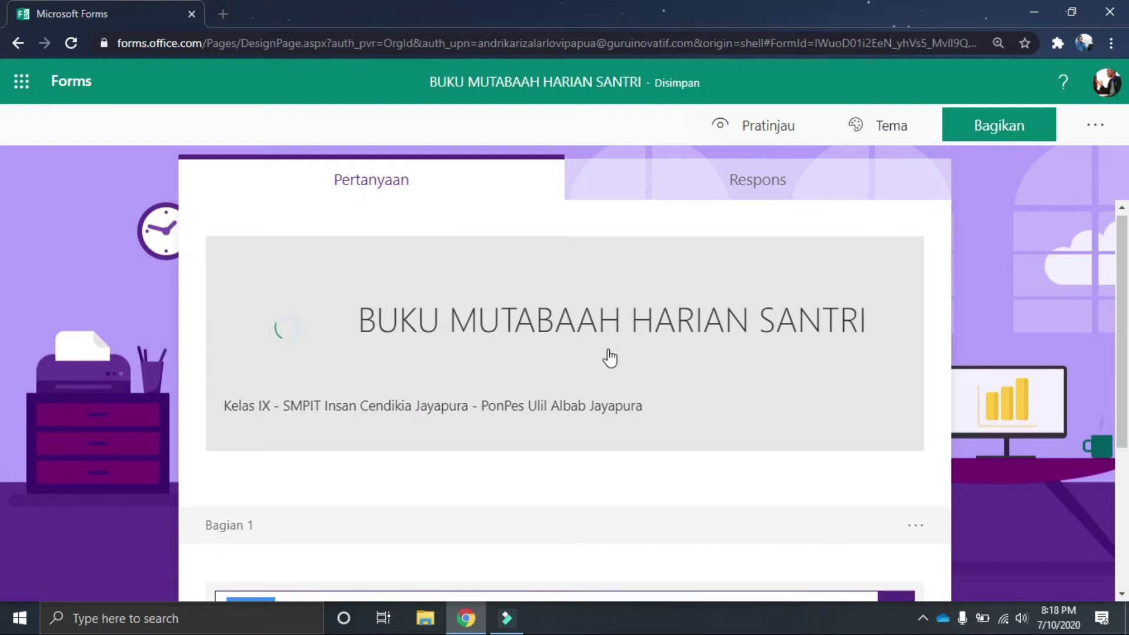
scroll(610, 357, down, 3)
scroll(353, 414, down, 2)
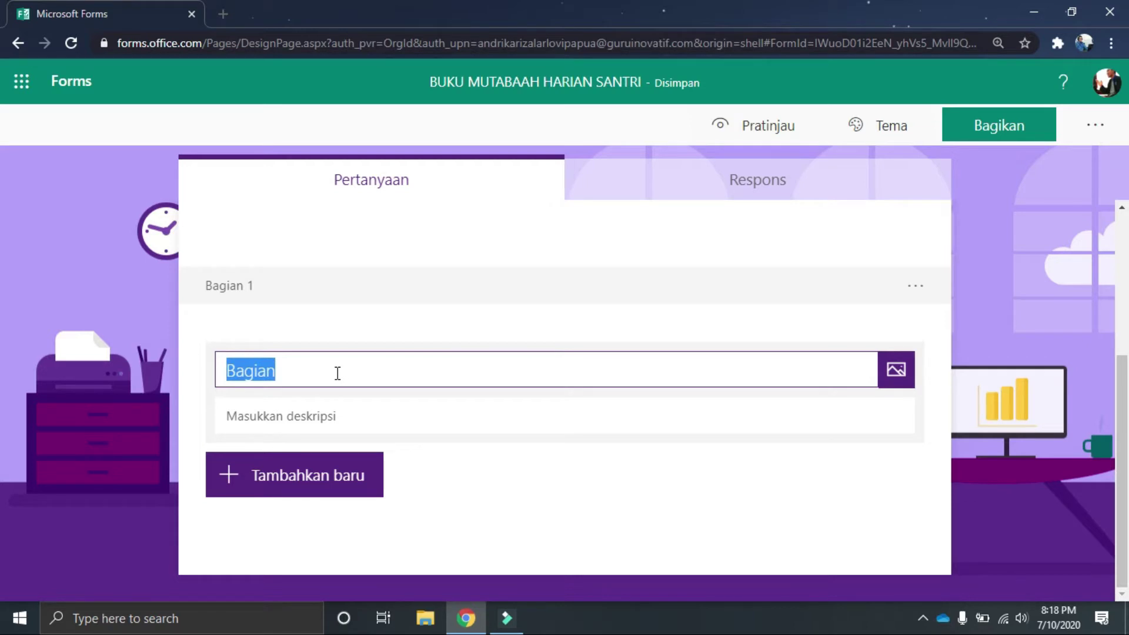
text(Identitas)
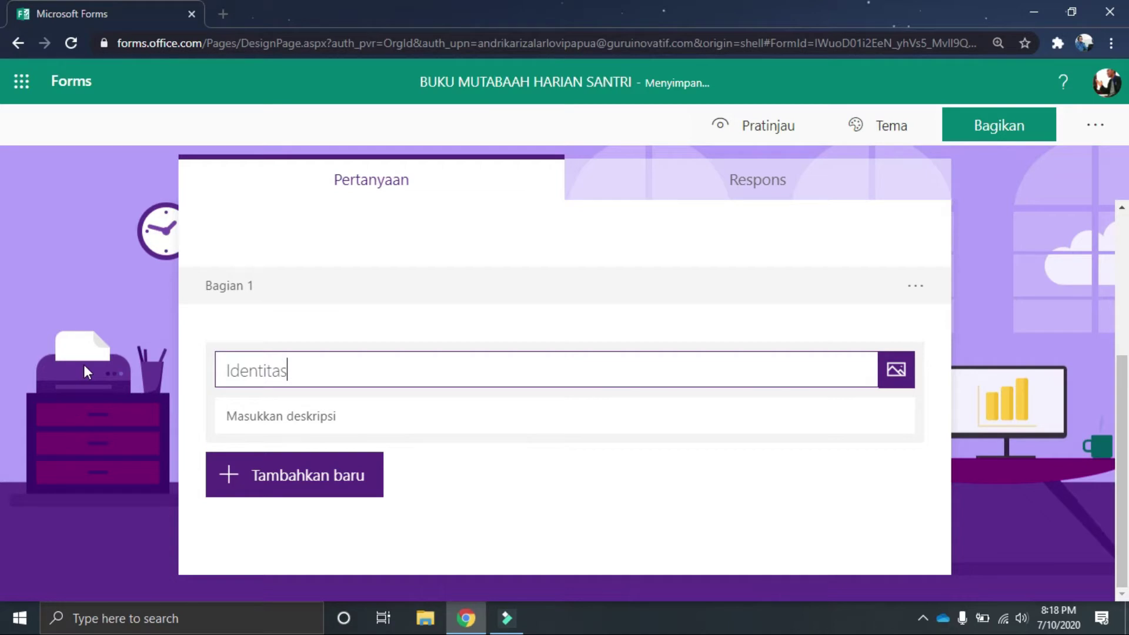
click(83, 365)
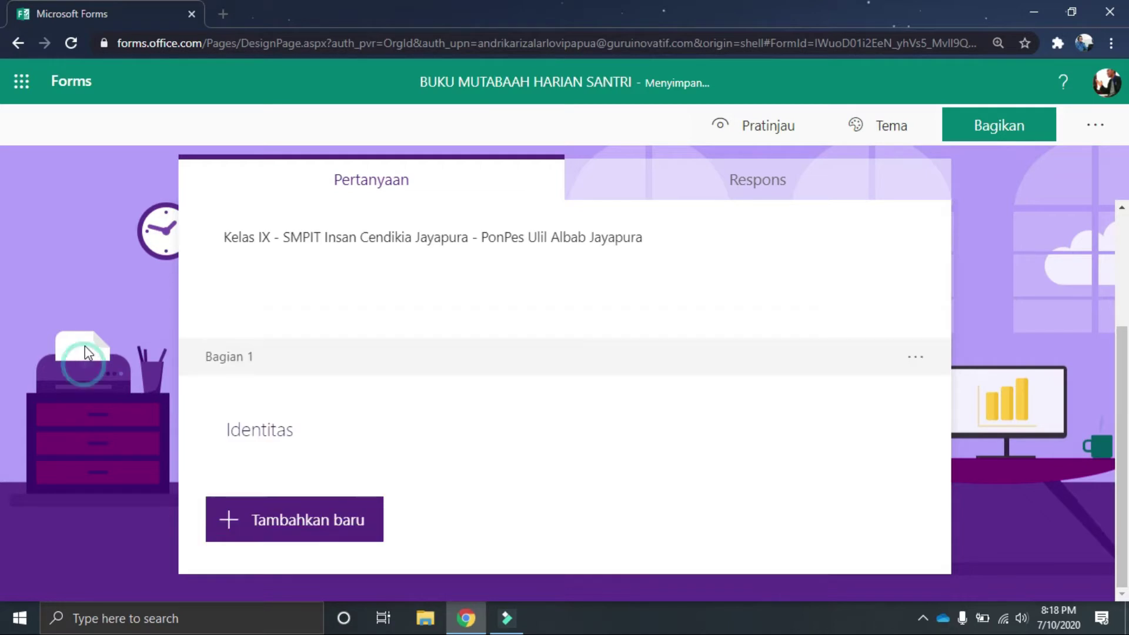
Step: Add a text question "Nama Siswa" to the Identitas section and make it required
click(329, 522)
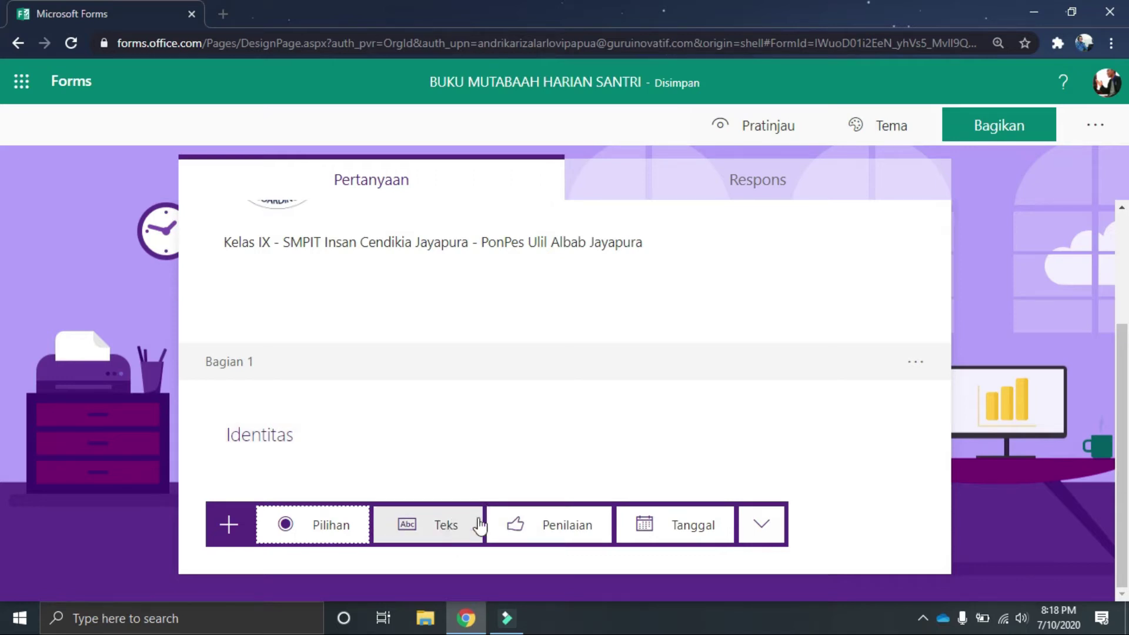
click(442, 527)
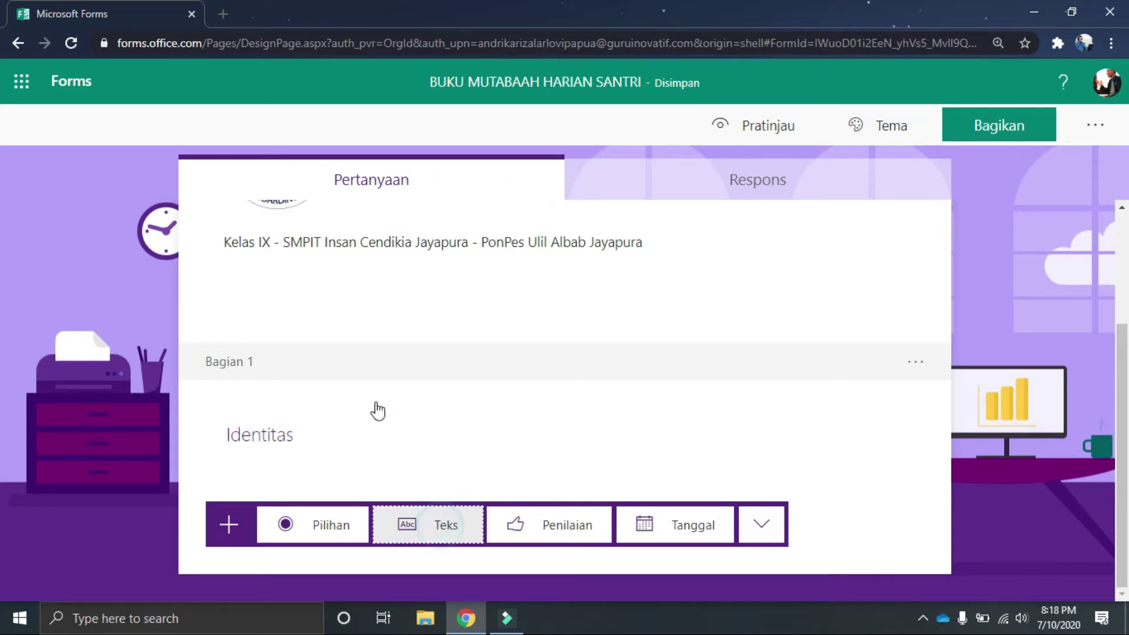
text(Namas)
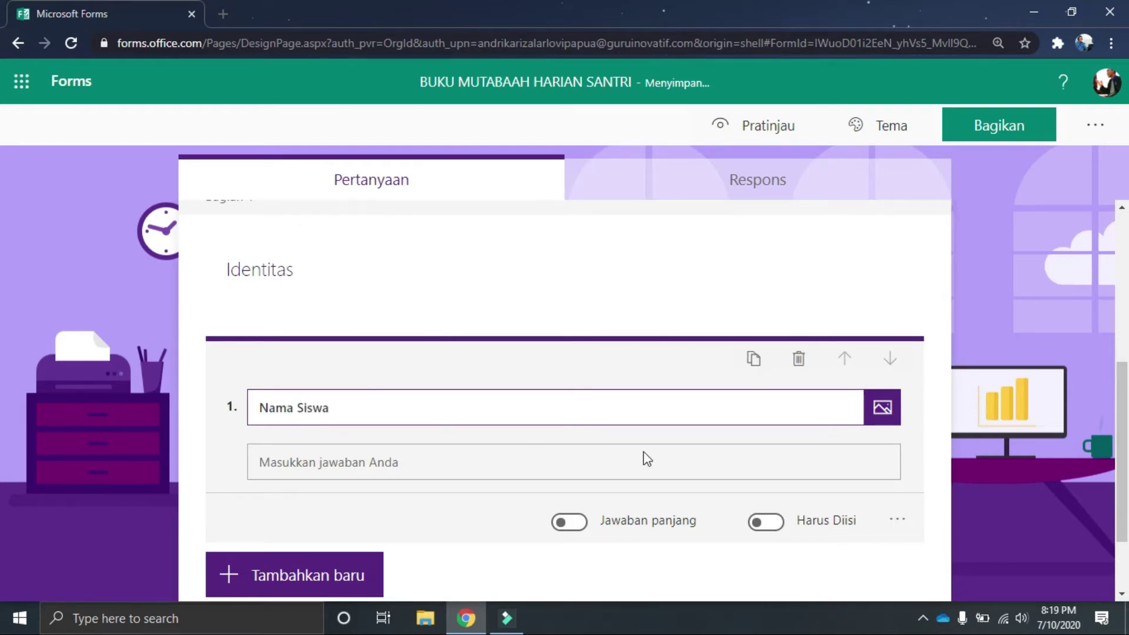
click(777, 527)
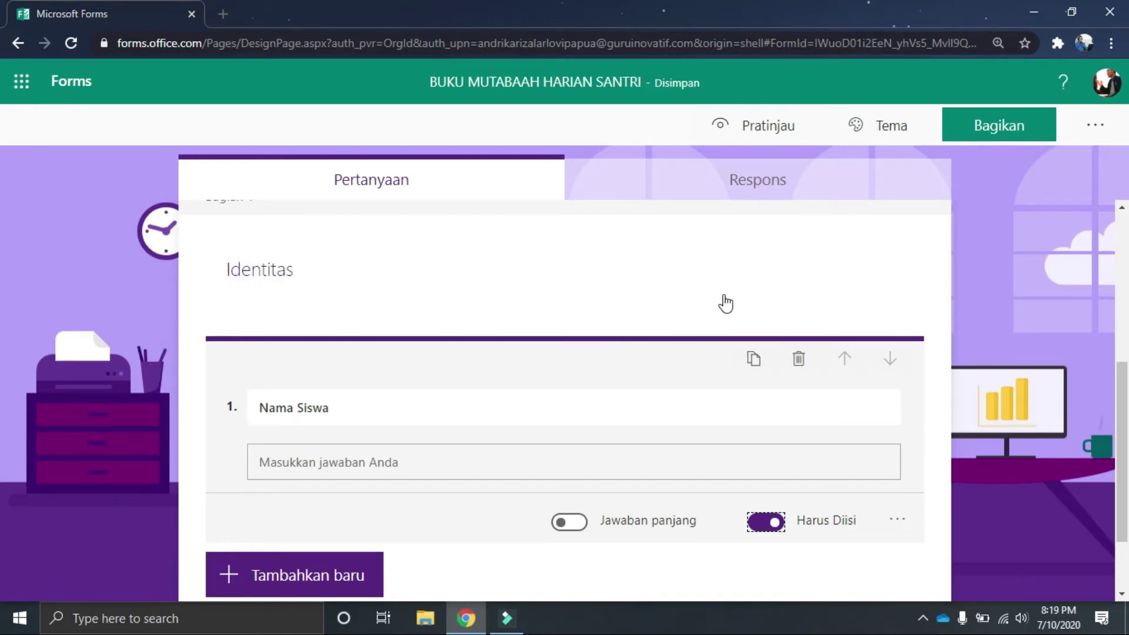
scroll(418, 441, down, 1)
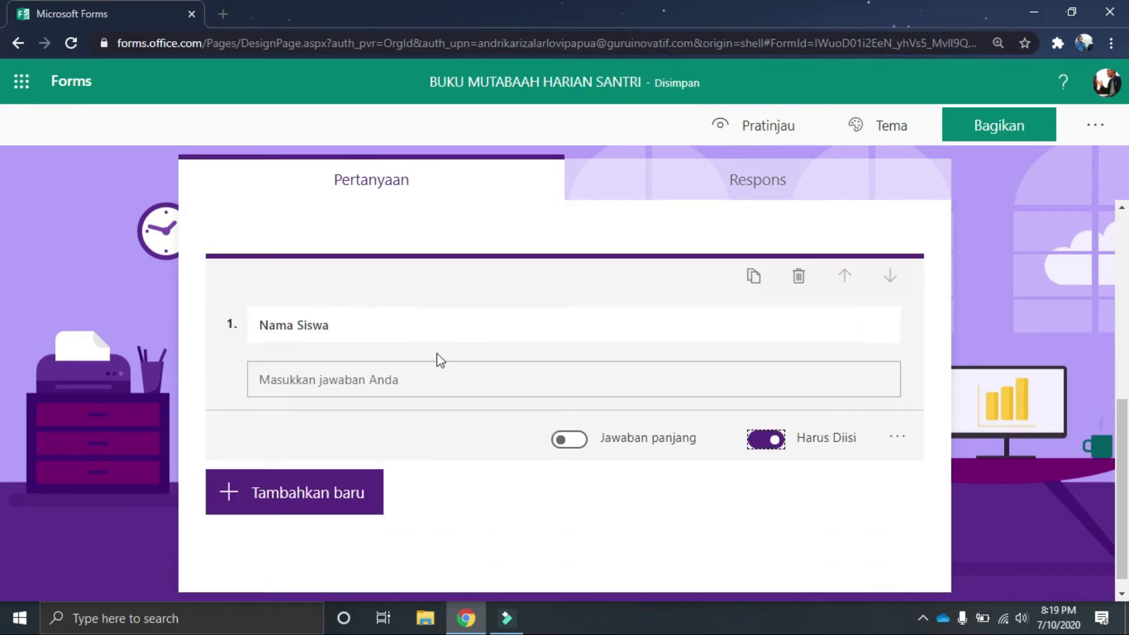
Step: Add a rating question after Nama Siswa and try the Nomor symbol before switching back to Bintang
click(315, 495)
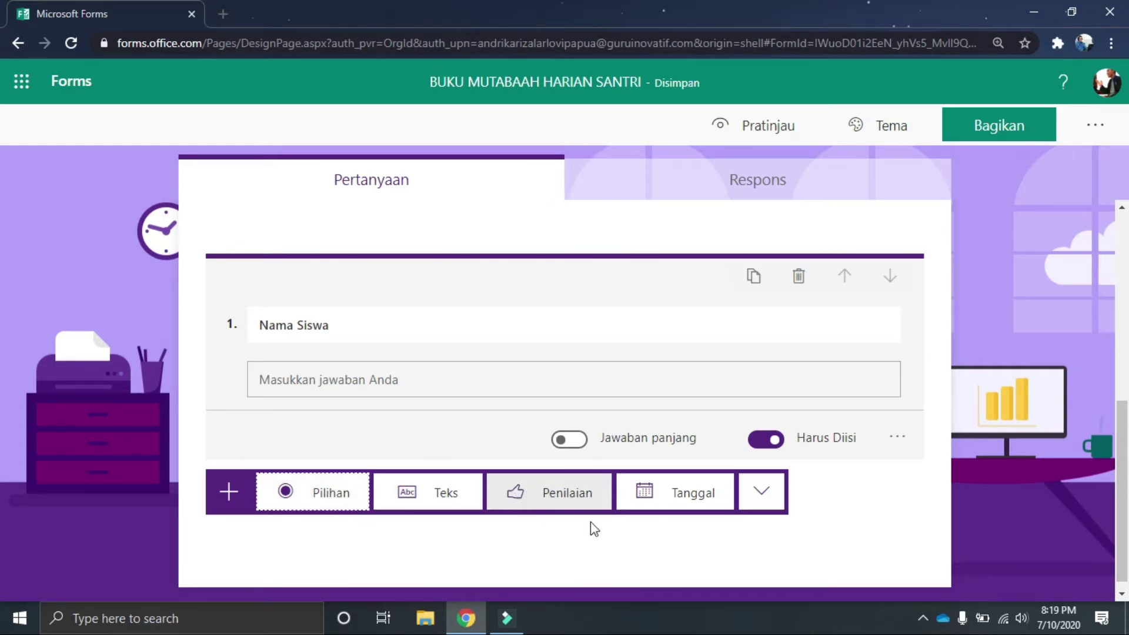
click(290, 504)
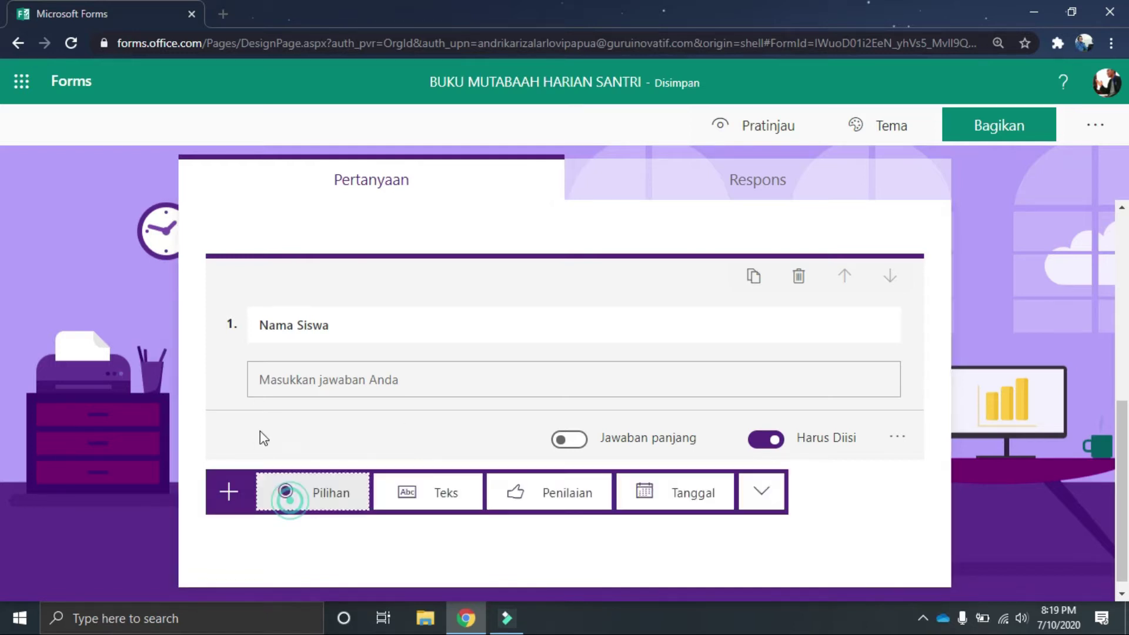
click(534, 493)
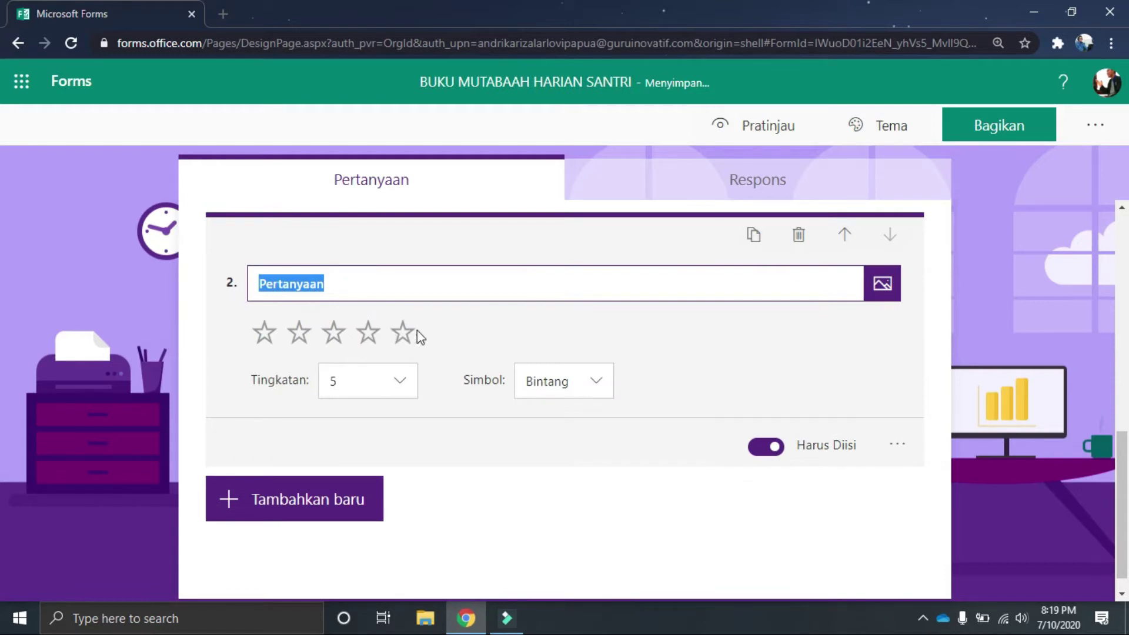
click(600, 391)
click(566, 423)
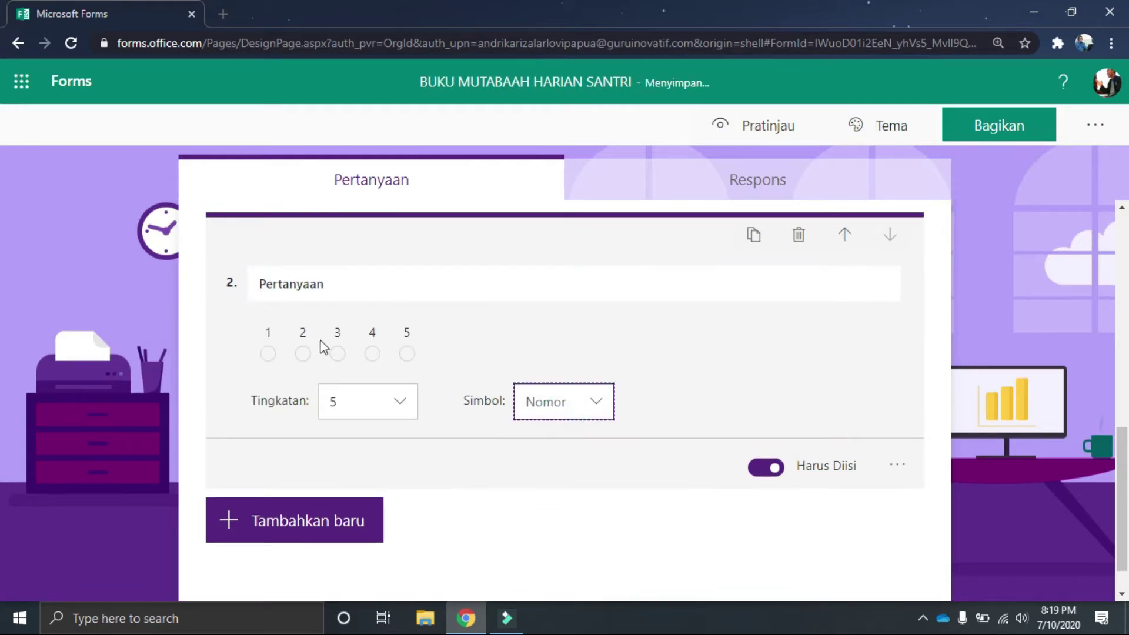
click(568, 397)
click(582, 471)
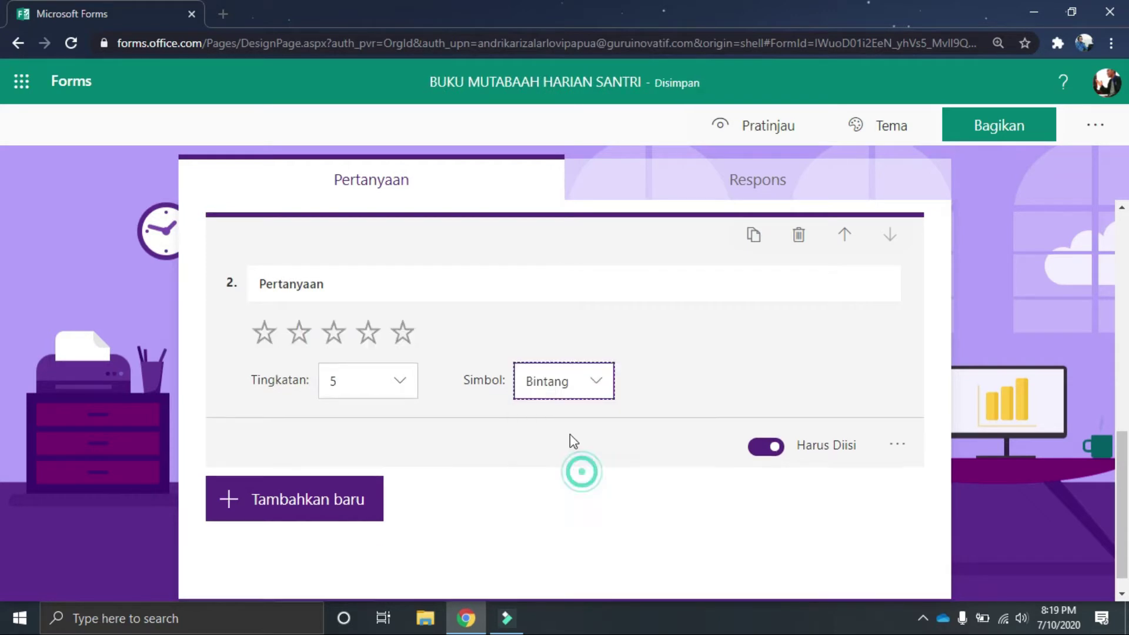
Step: Set the trial rating question to 10 levels, and delete the question
click(406, 391)
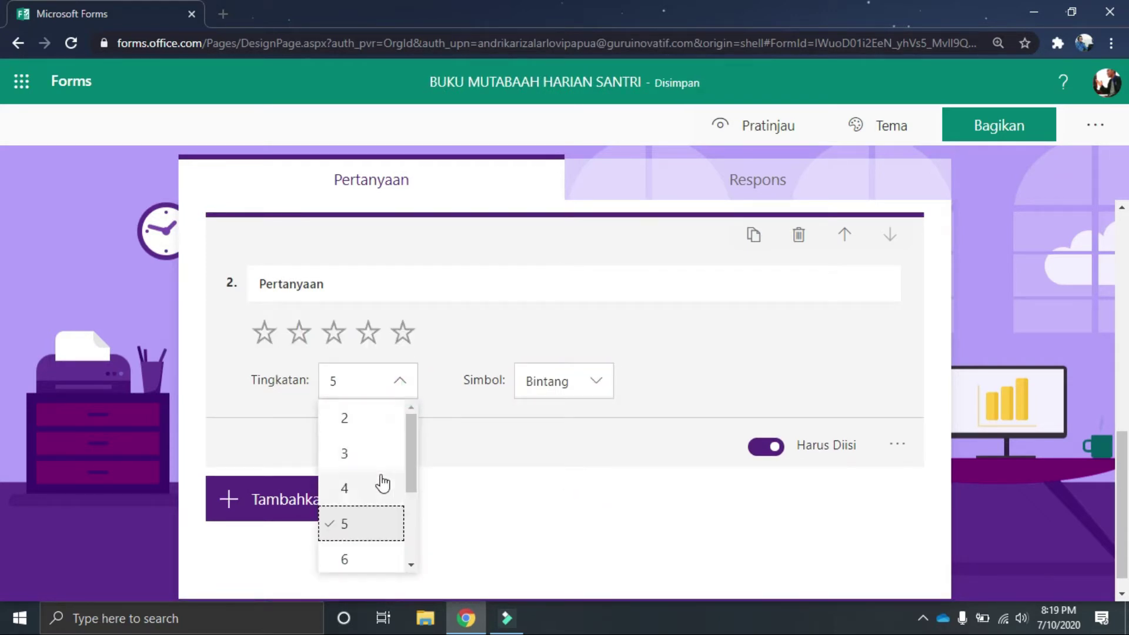
scroll(378, 481, down, 2)
click(360, 553)
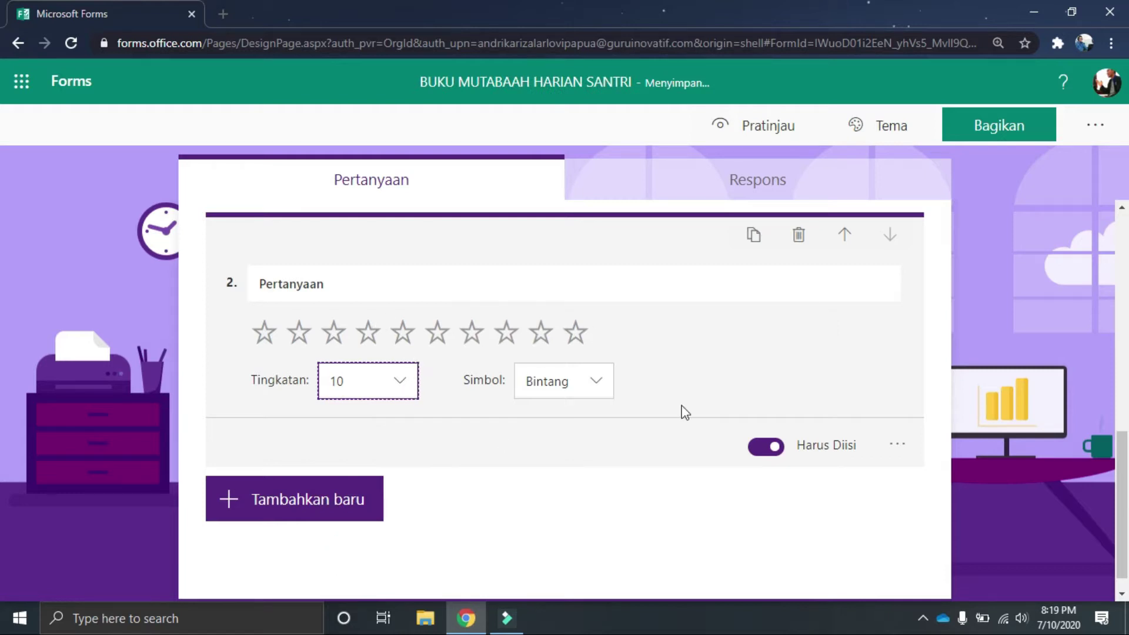
click(799, 235)
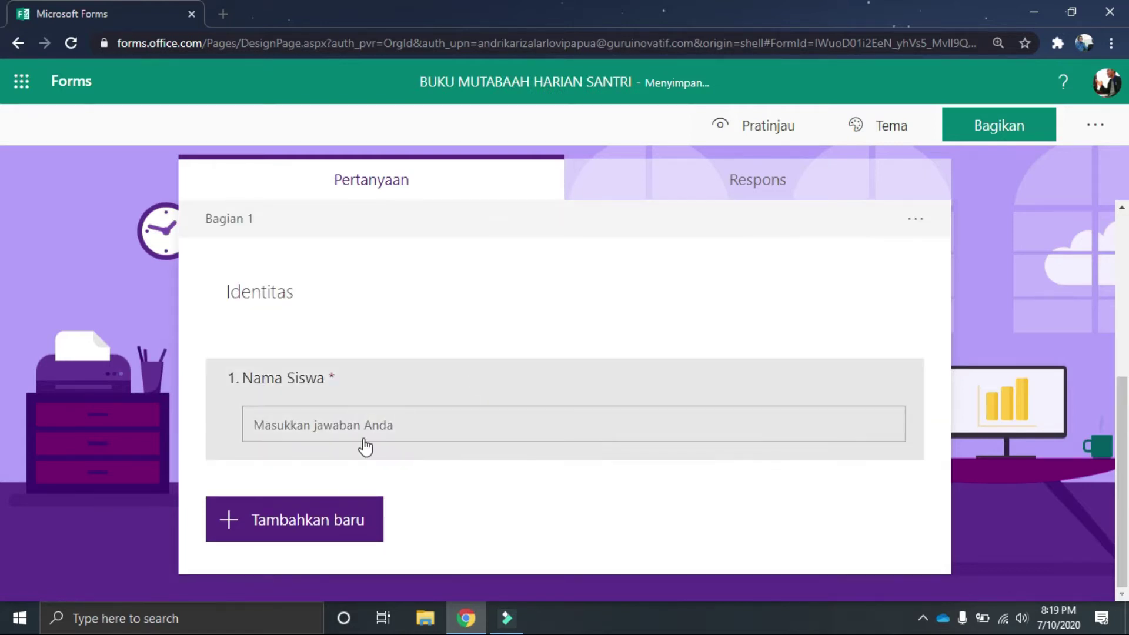
Step: Add a trial date question after Nama Siswa, check its additional options, and delete the question
click(322, 527)
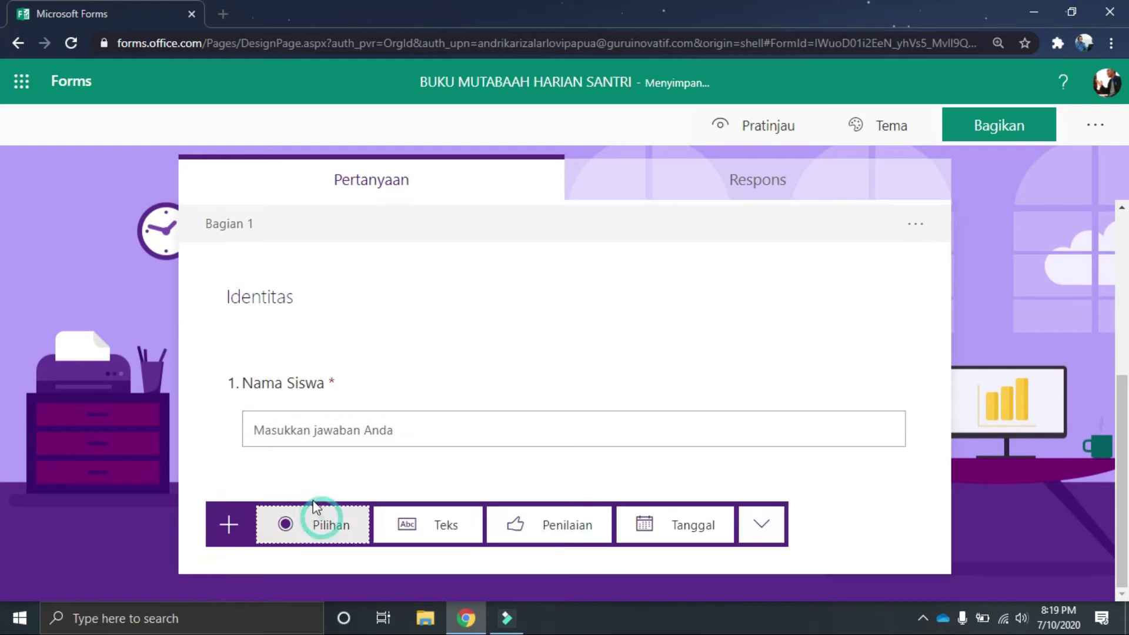
click(669, 529)
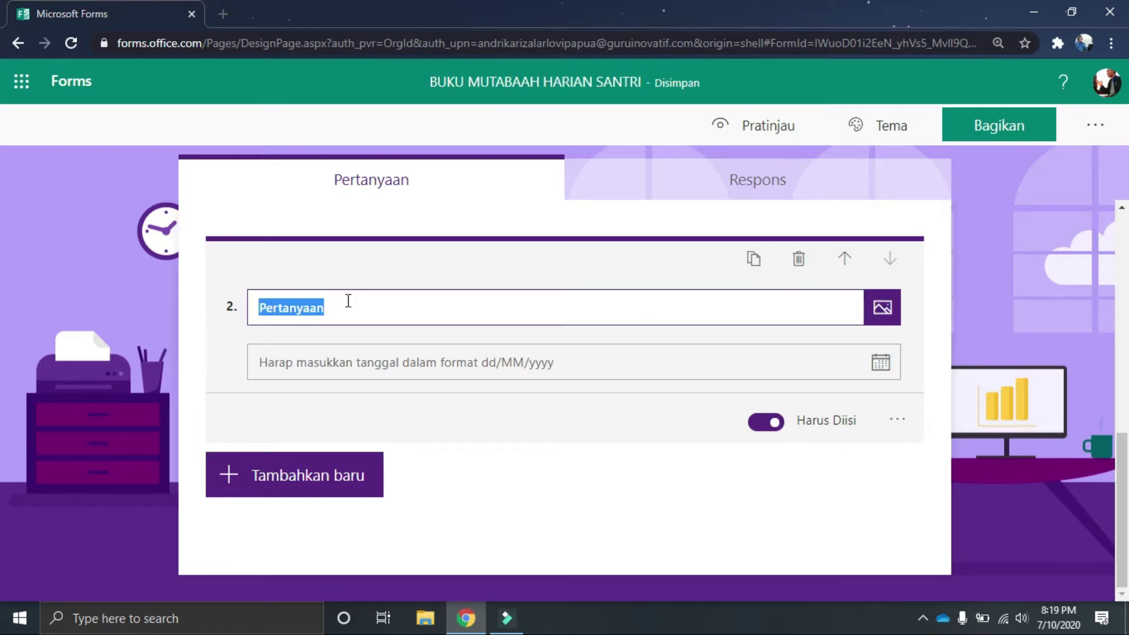
drag(349, 303, 245, 312)
click(904, 428)
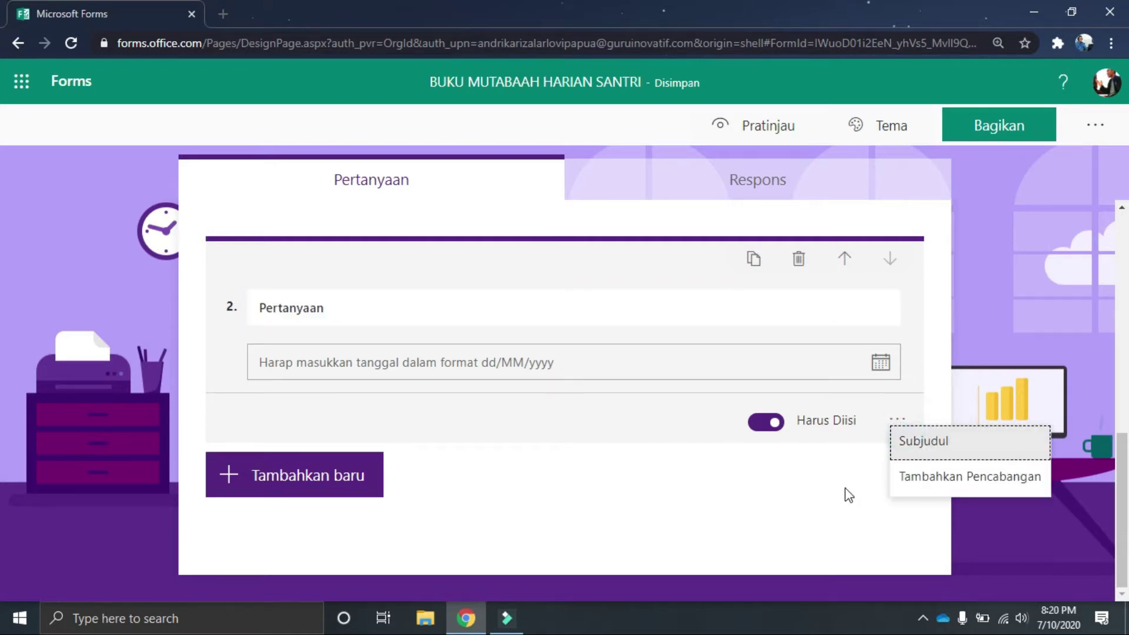
click(827, 495)
click(799, 259)
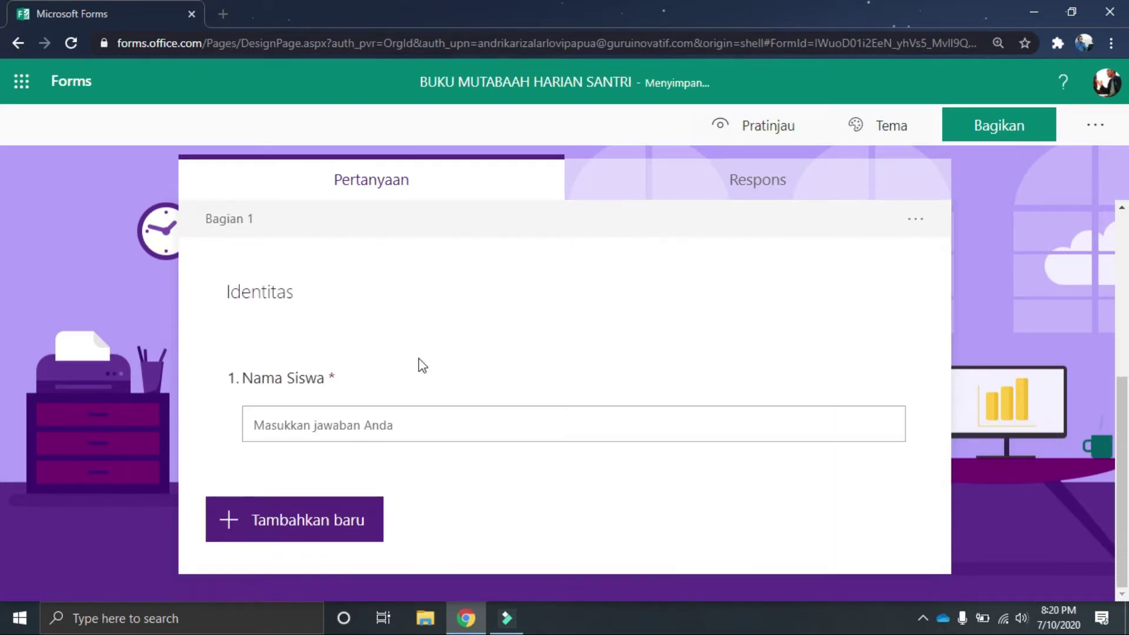
Step: Add a trial Likert question after Nama Siswa to see its statement and option grid, and delete it
click(311, 525)
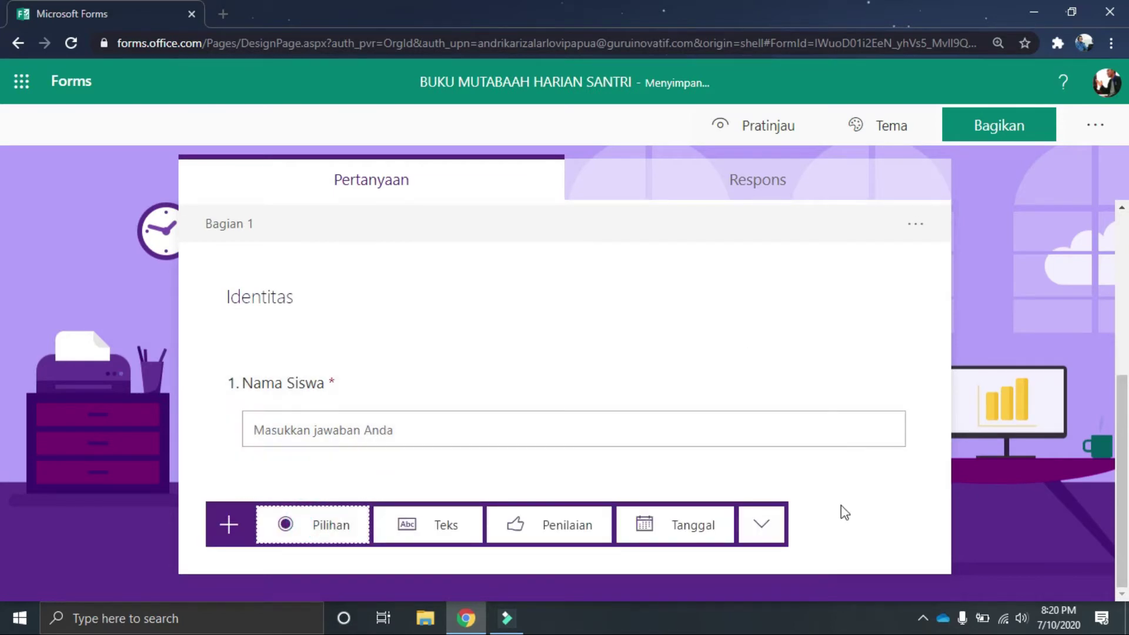
click(761, 523)
mouse_move(847, 471)
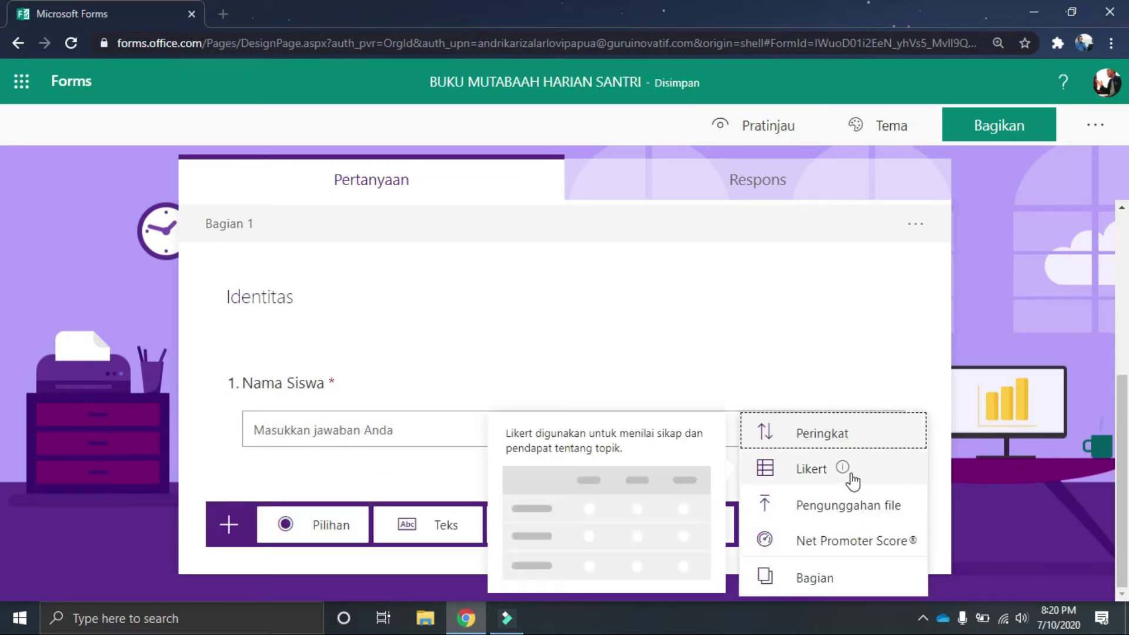
click(926, 470)
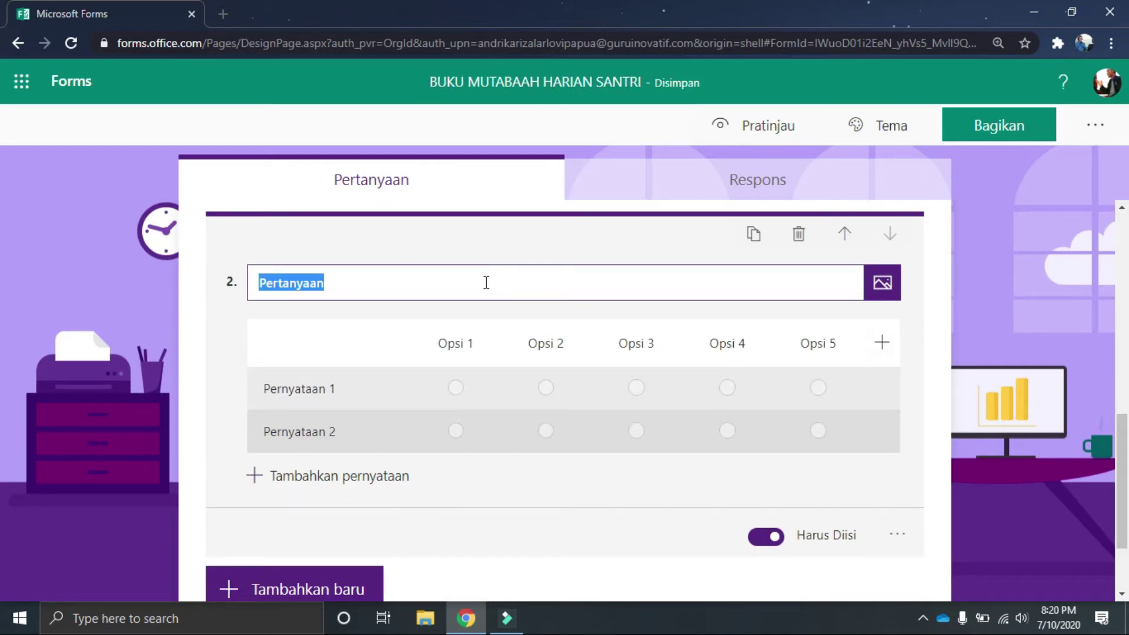
click(418, 281)
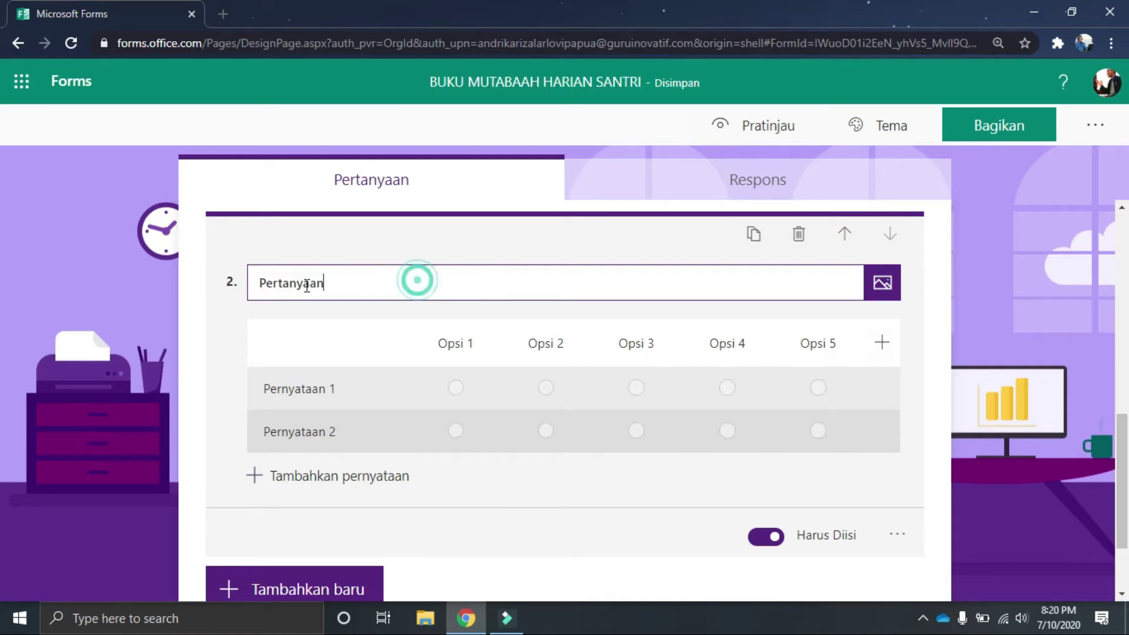
double_click(355, 286)
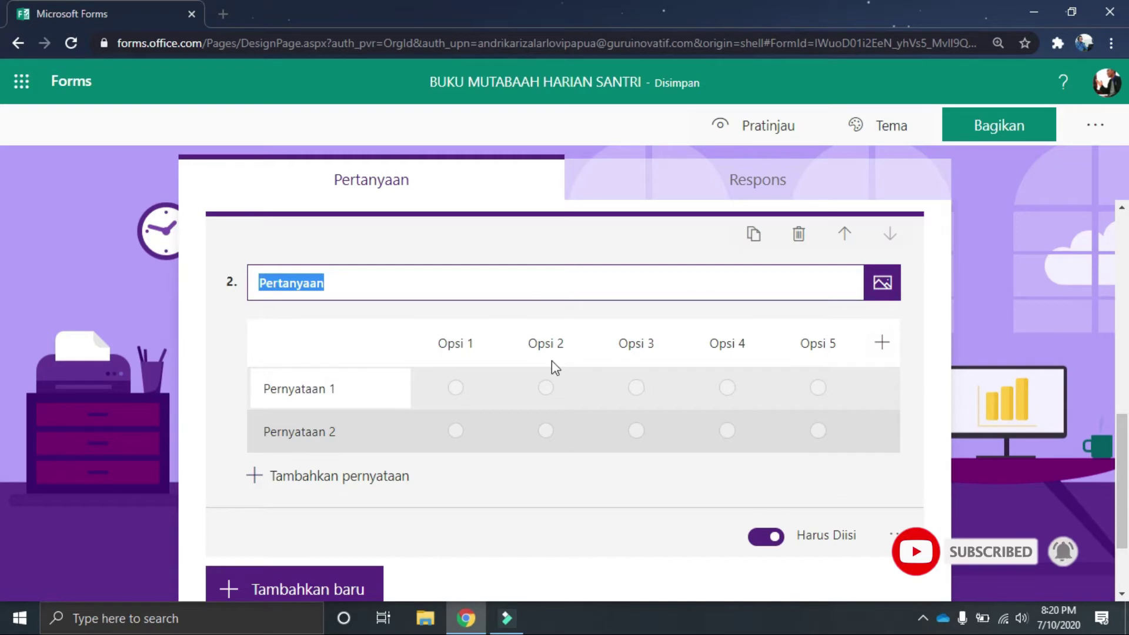
click(798, 235)
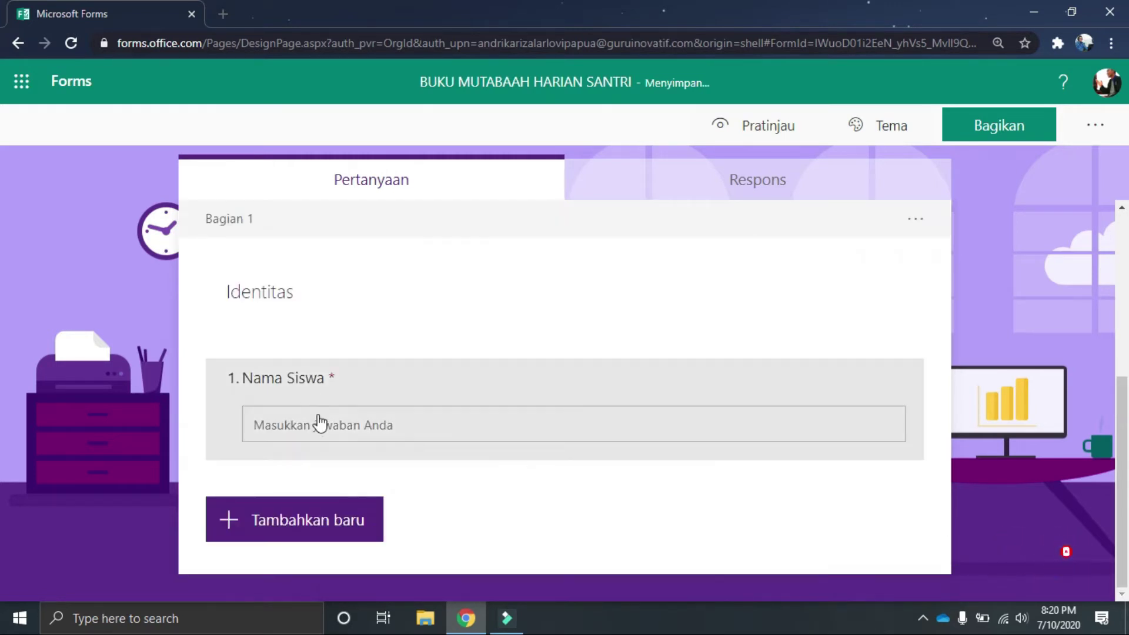
Step: Add a trial file upload question, accepting the OneDrive folder notice, and delete the question
click(323, 531)
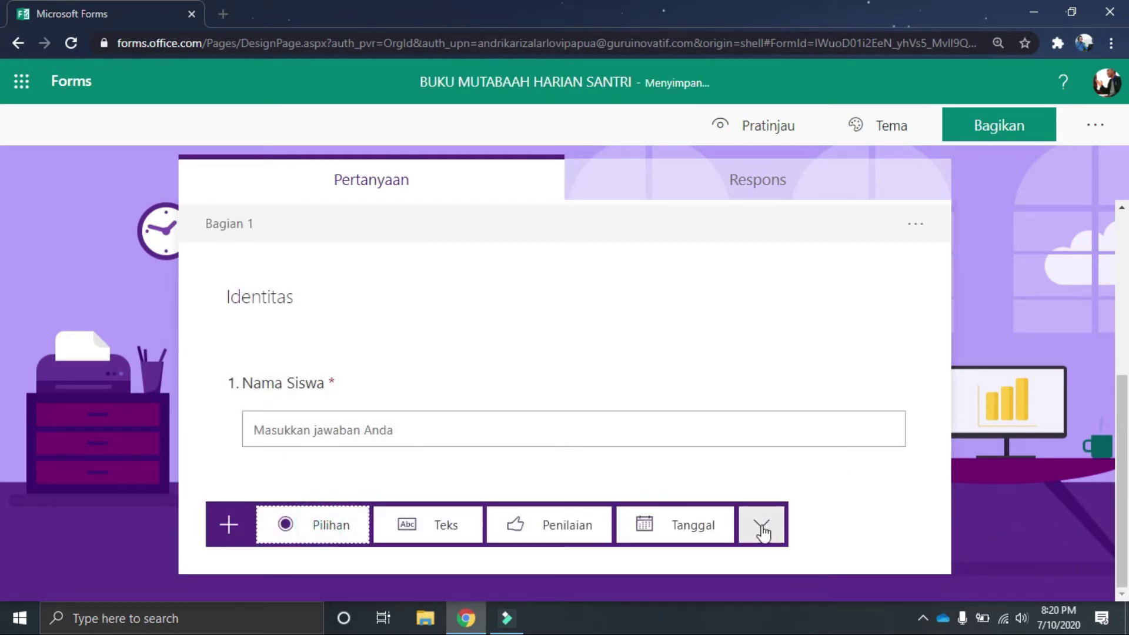
click(763, 529)
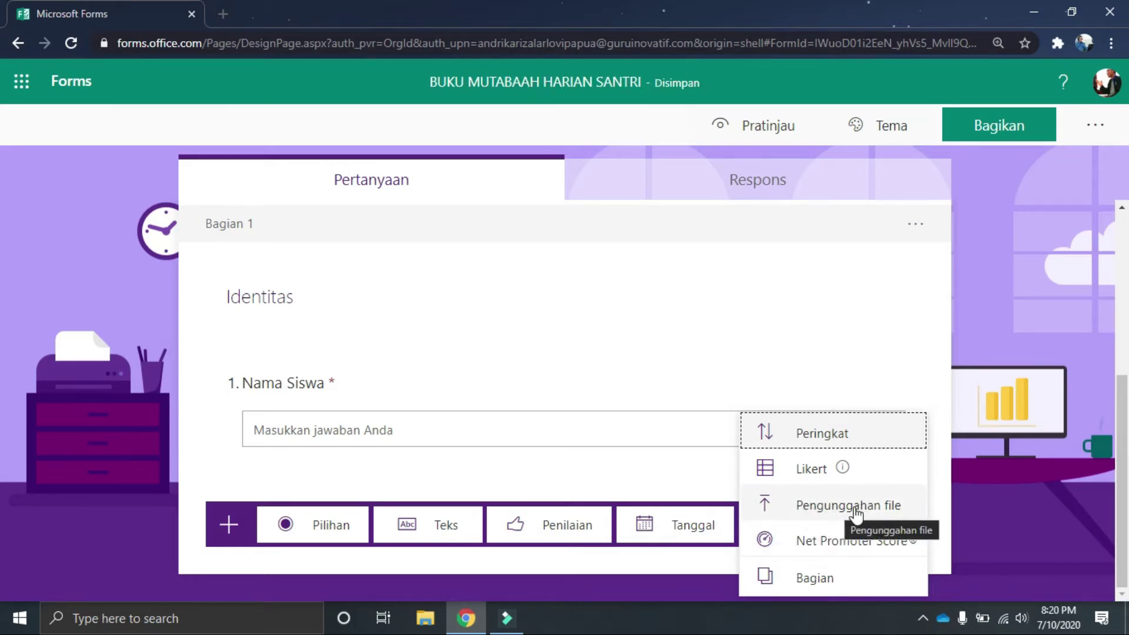
click(857, 515)
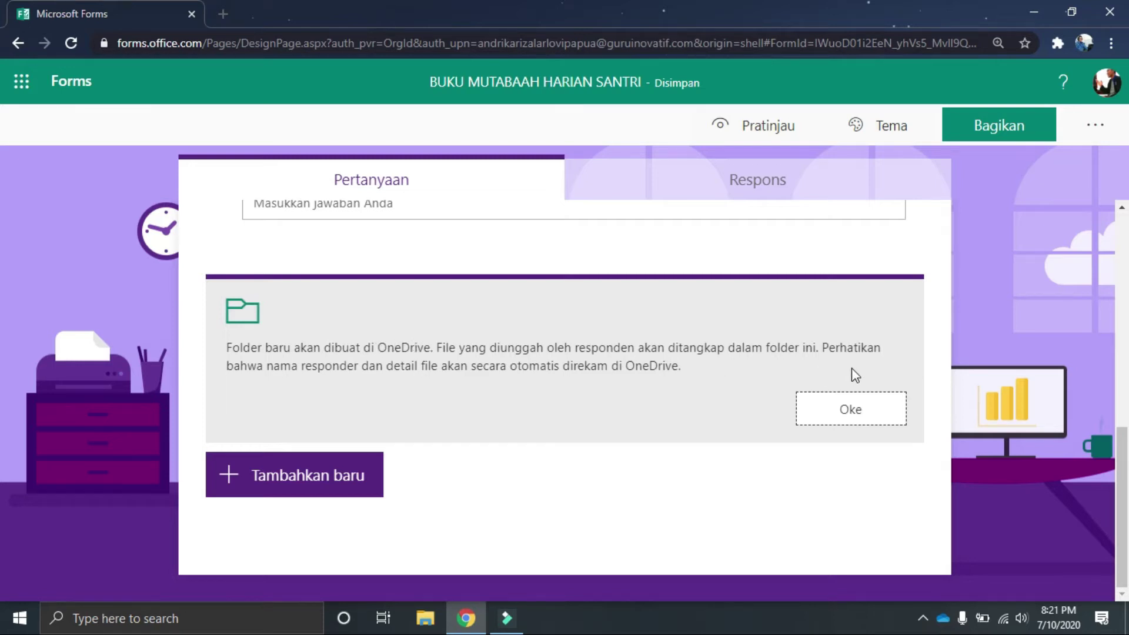
click(851, 410)
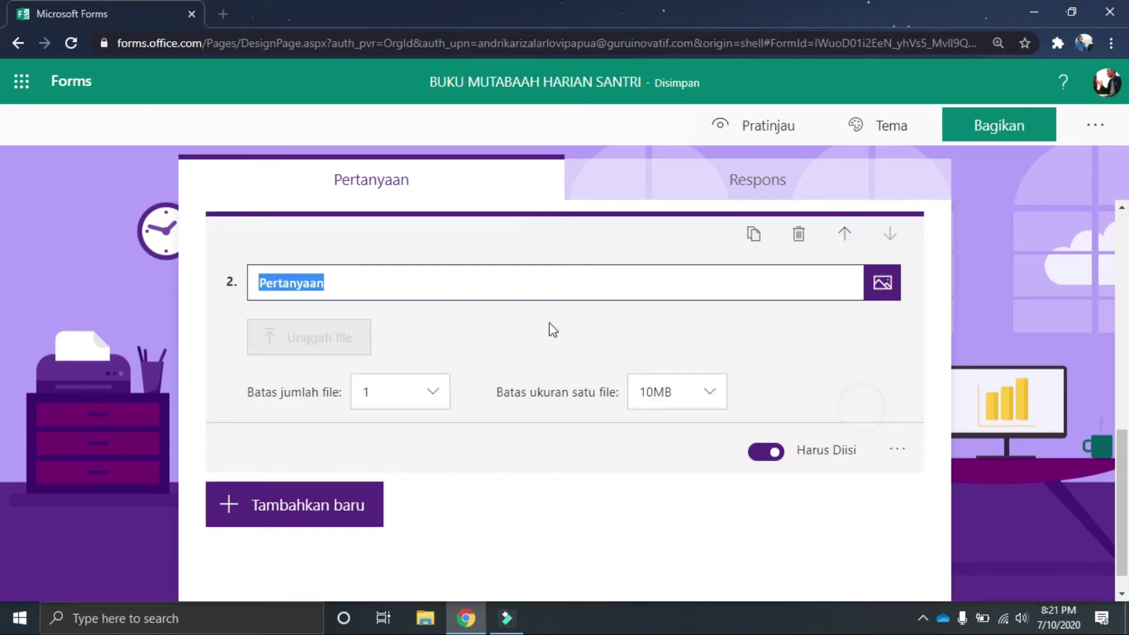
click(812, 234)
Step: Add a trial Net Promoter Score question to see its 0 to 10 scale, and delete it
click(262, 521)
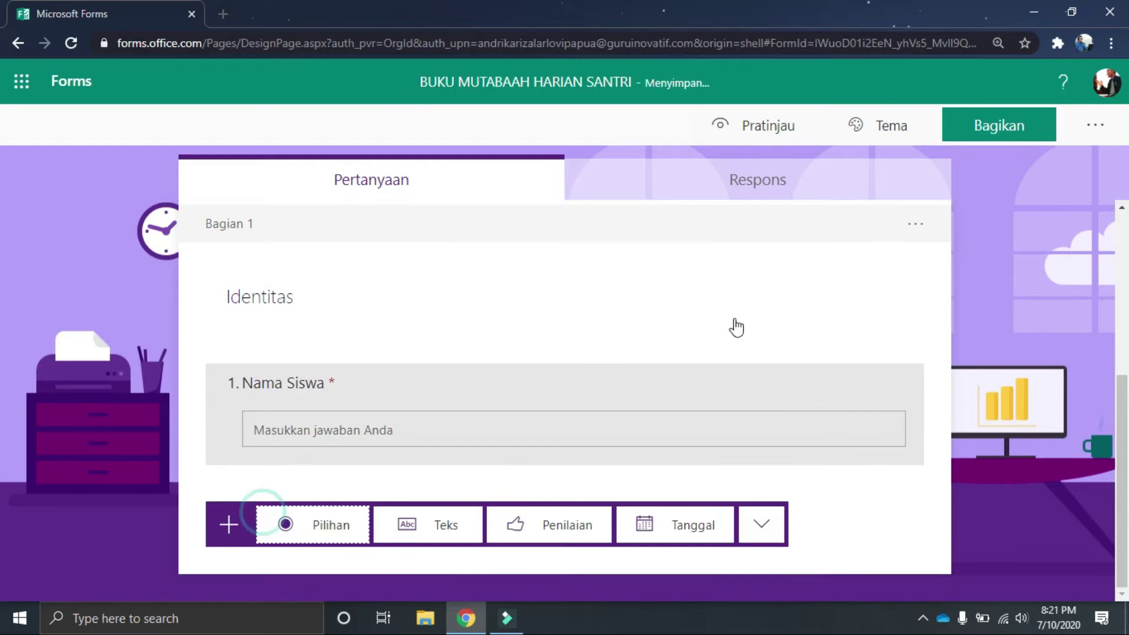
click(781, 528)
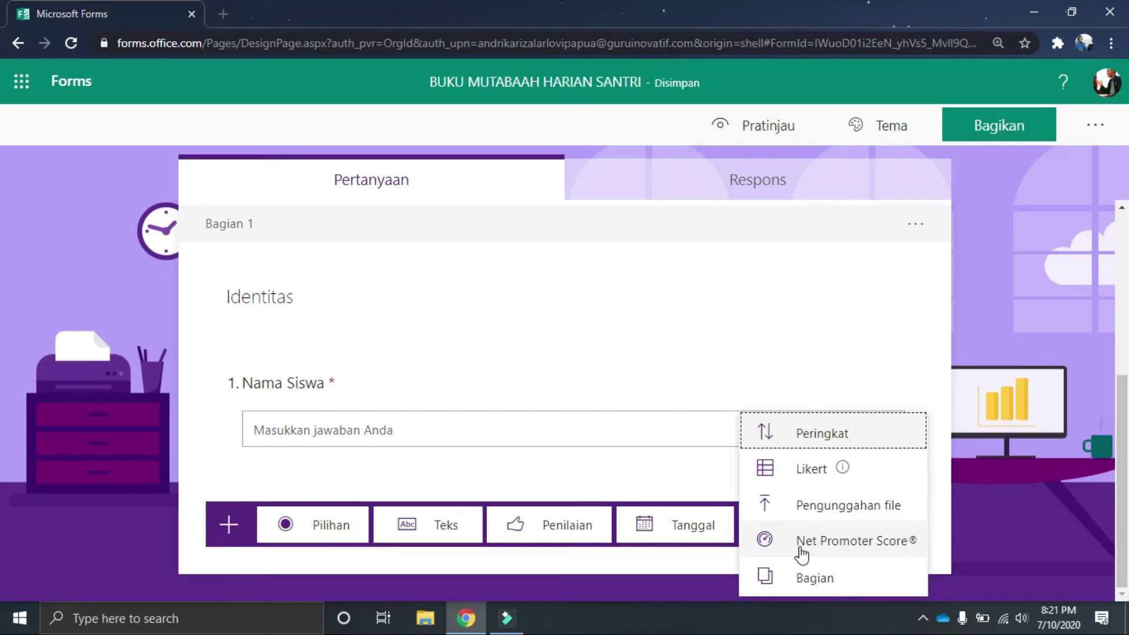
click(884, 552)
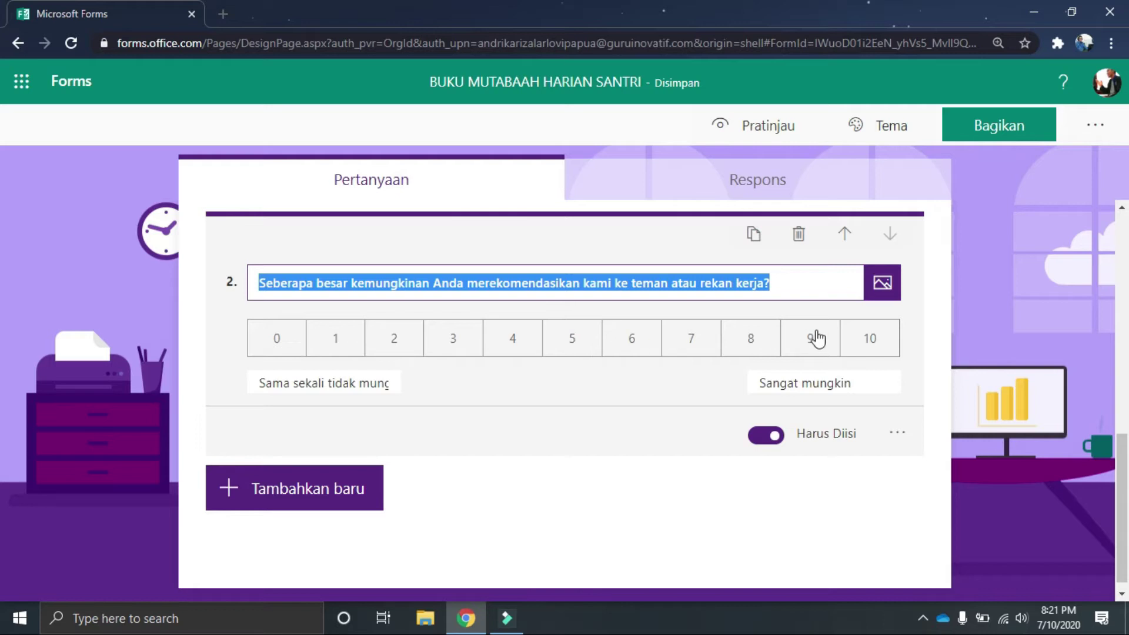
click(701, 349)
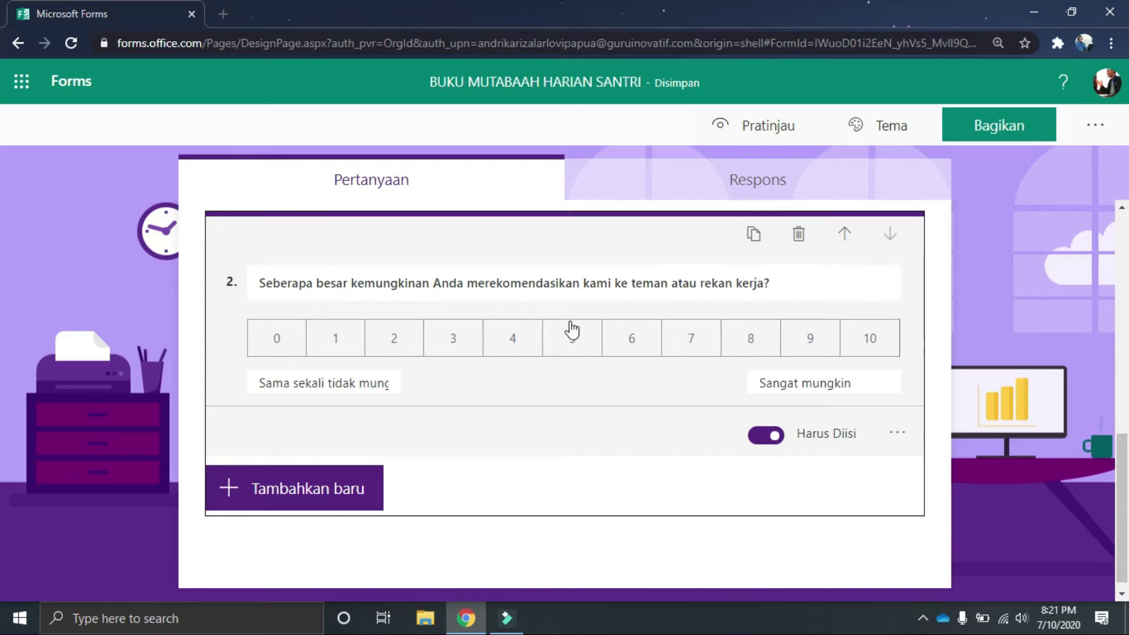
scroll(480, 363, up, 3)
scroll(478, 361, down, 3)
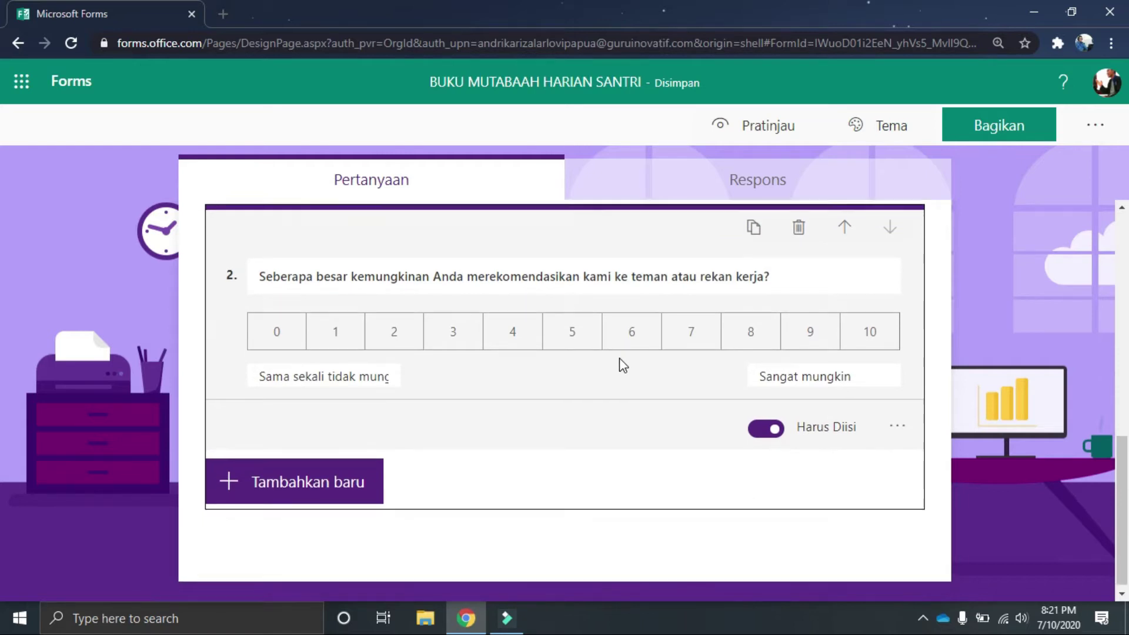
click(800, 229)
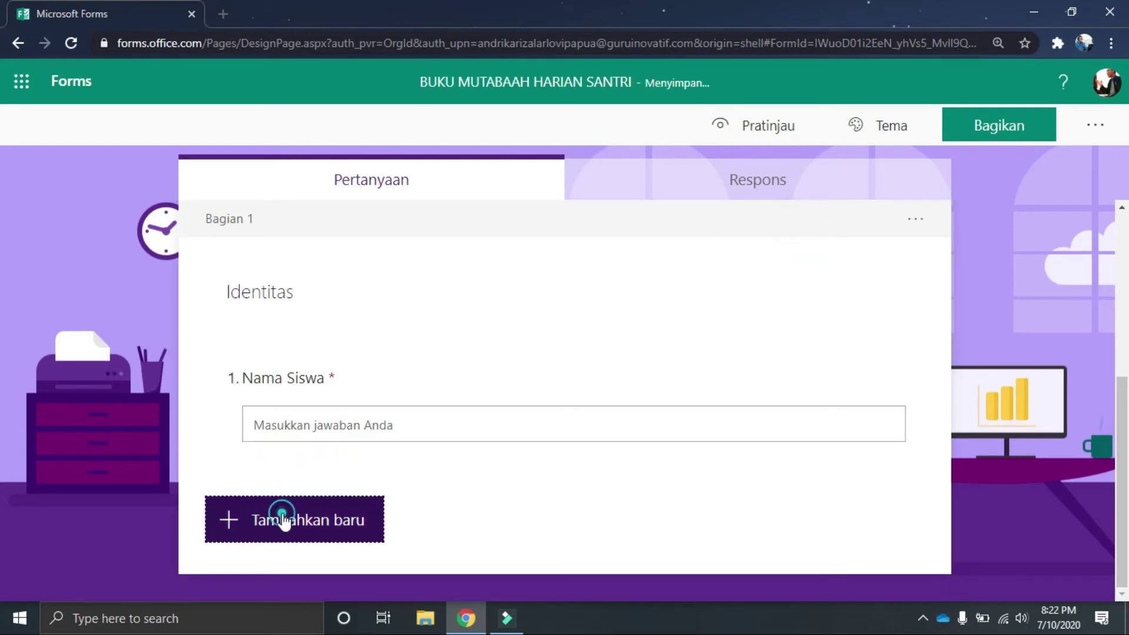
click(282, 512)
click(759, 524)
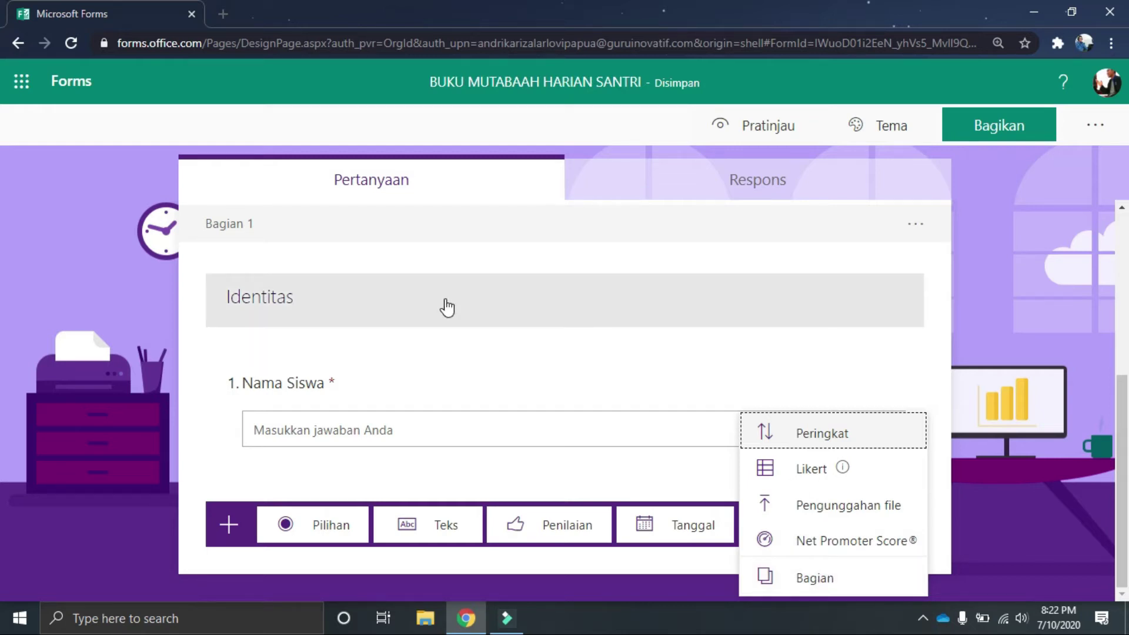
click(1060, 338)
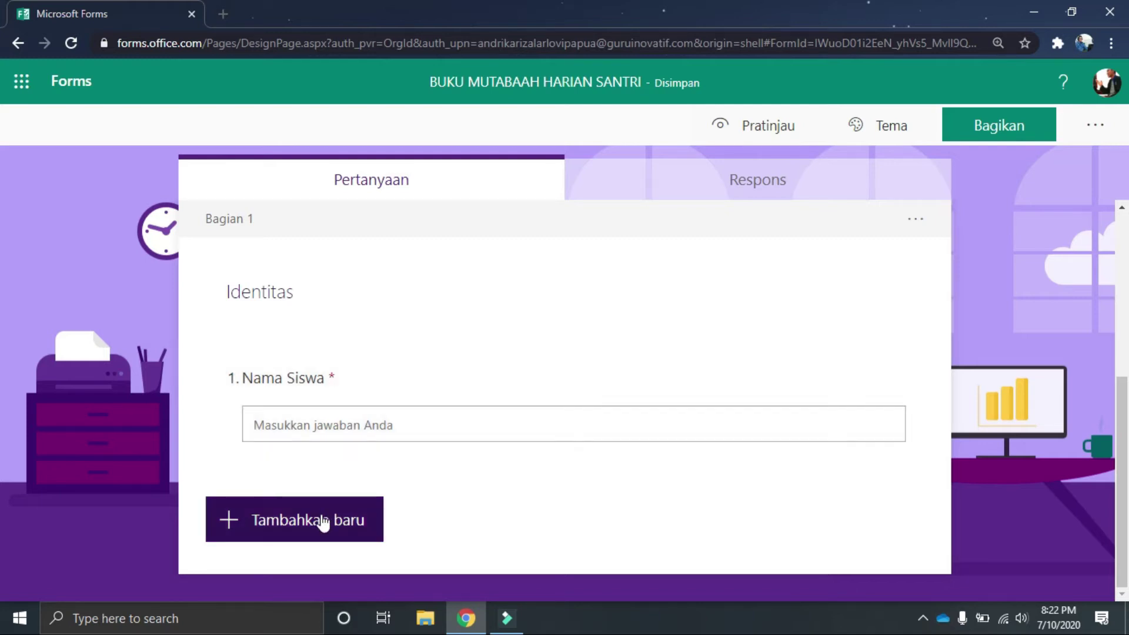
click(323, 521)
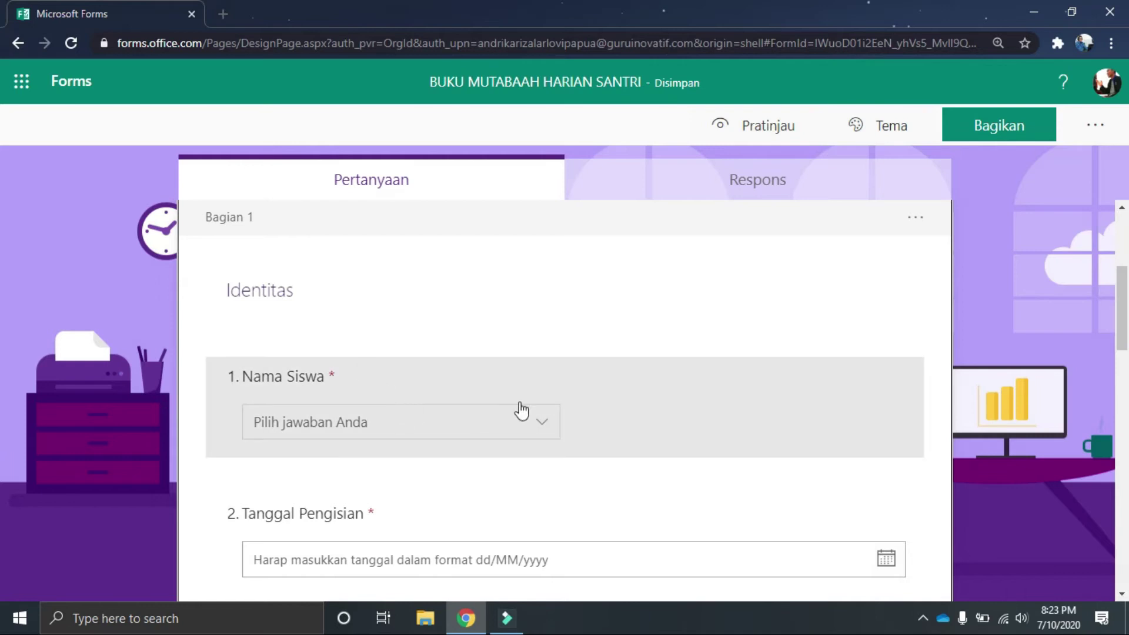
Step: Open the Nama Siswa question for editing and review its list of student-name options
scroll(411, 370, down, 1)
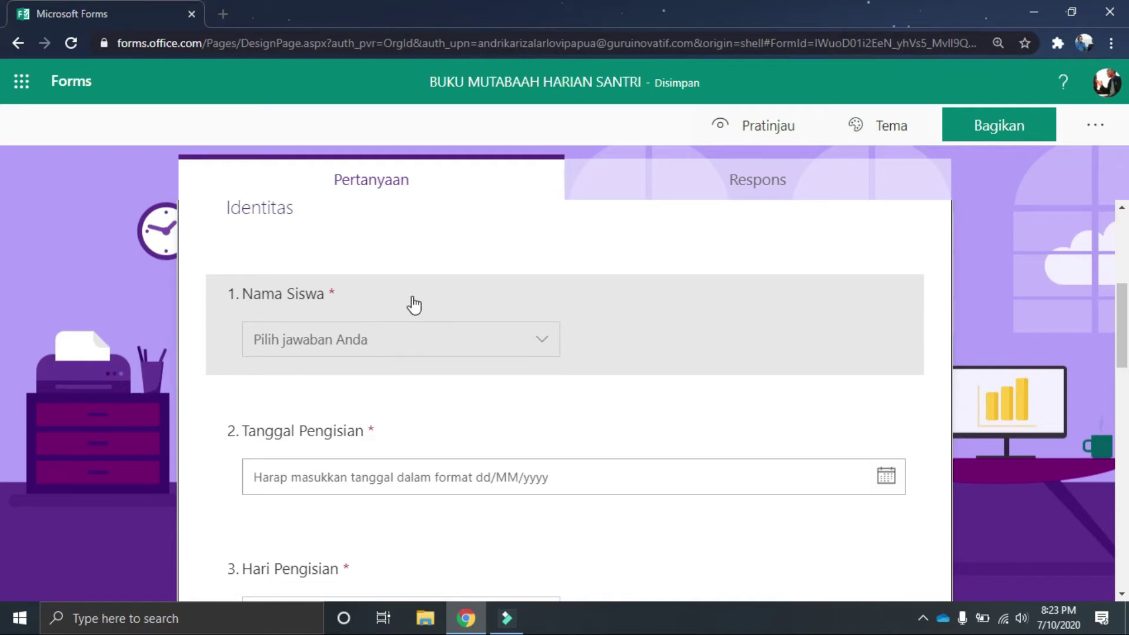
click(381, 297)
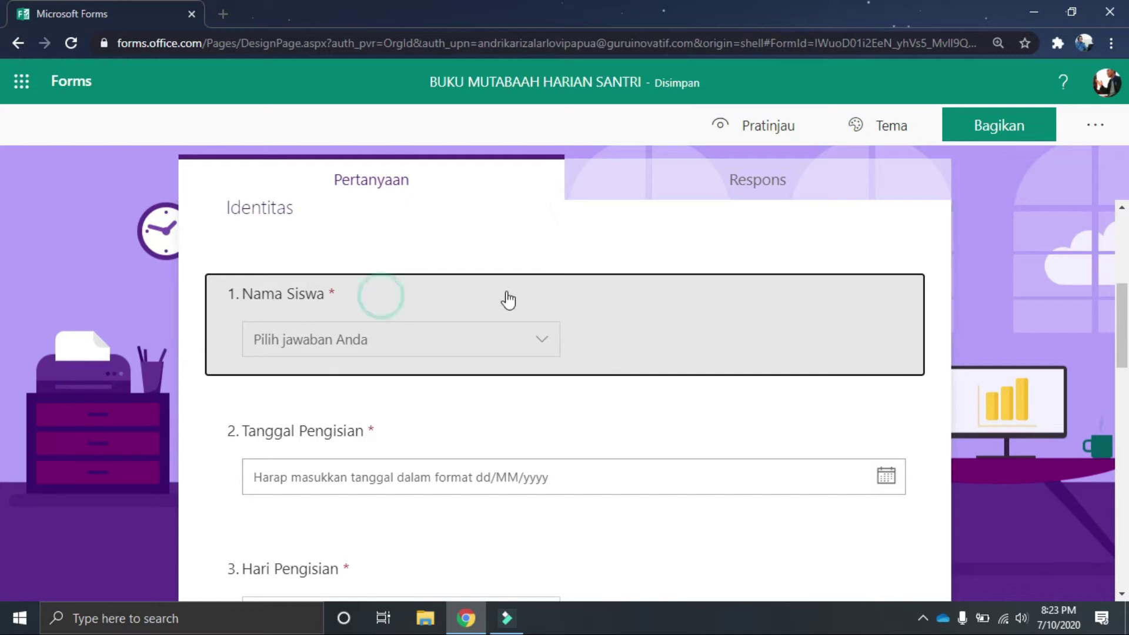
scroll(425, 357, down, 5)
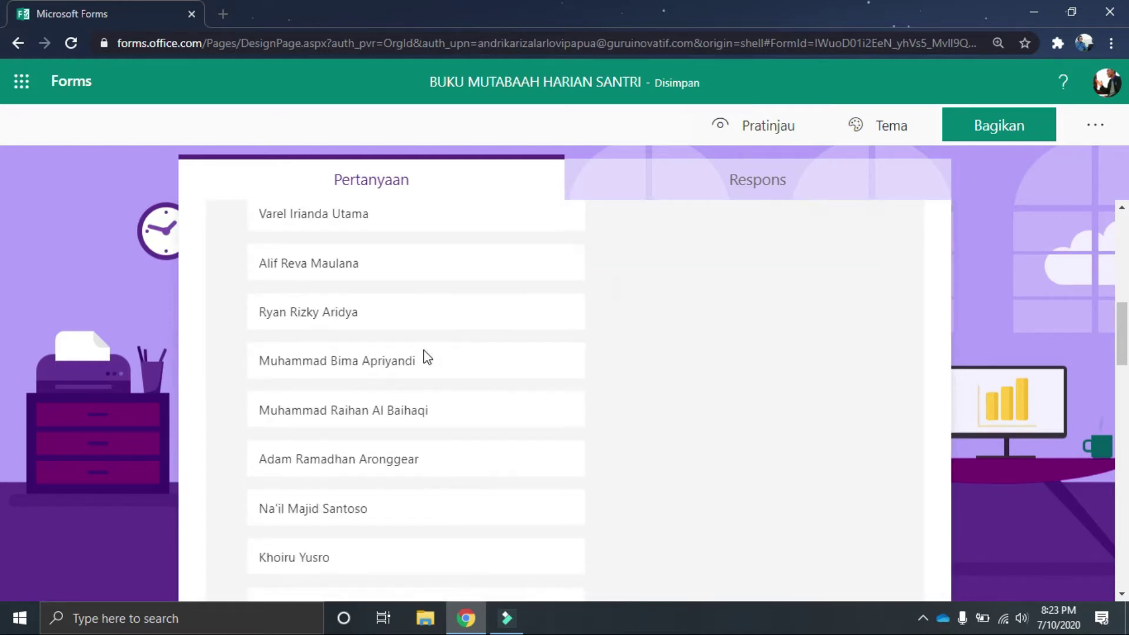
scroll(424, 339, up, 4)
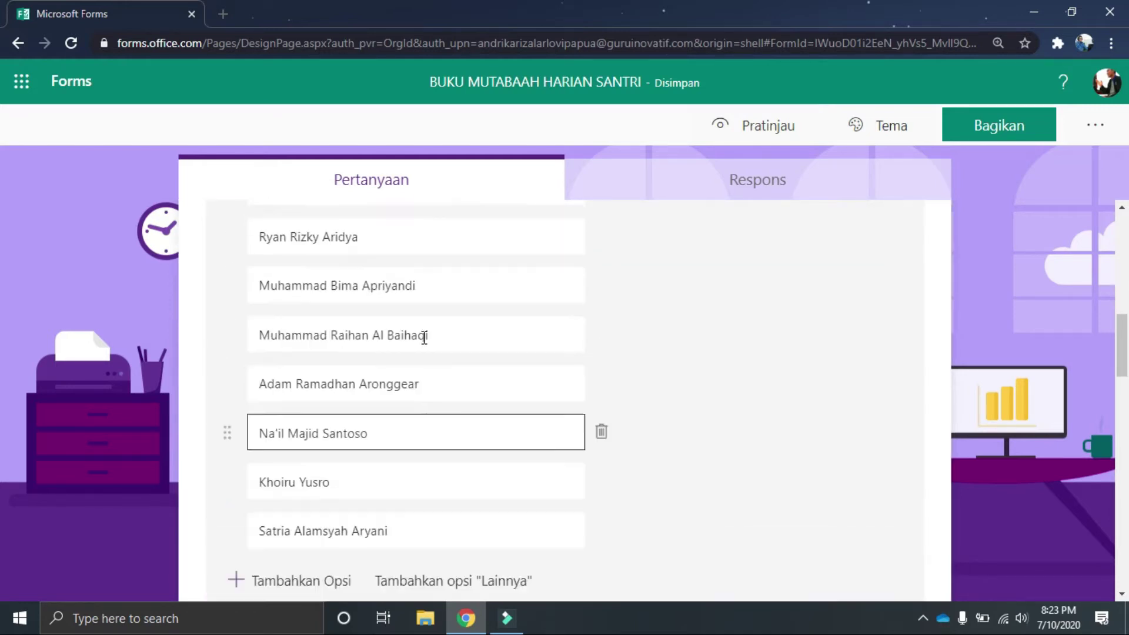
Step: Close the Nama Siswa question and review the day options of the Hari Pengisian question
click(131, 326)
scroll(533, 305, up, 3)
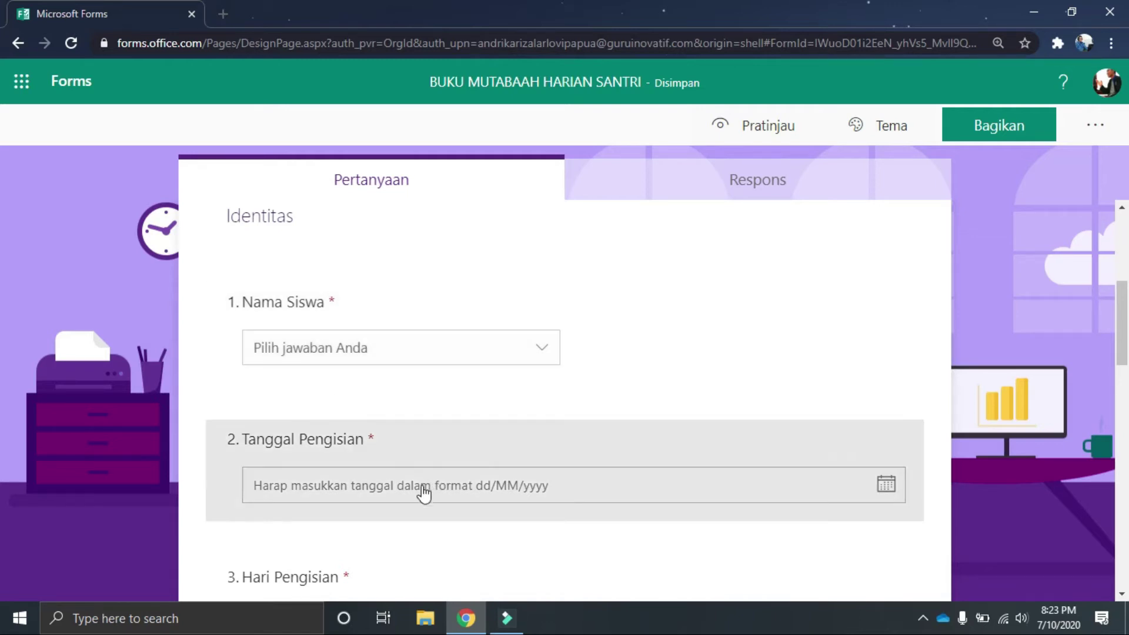
scroll(423, 494, down, 1)
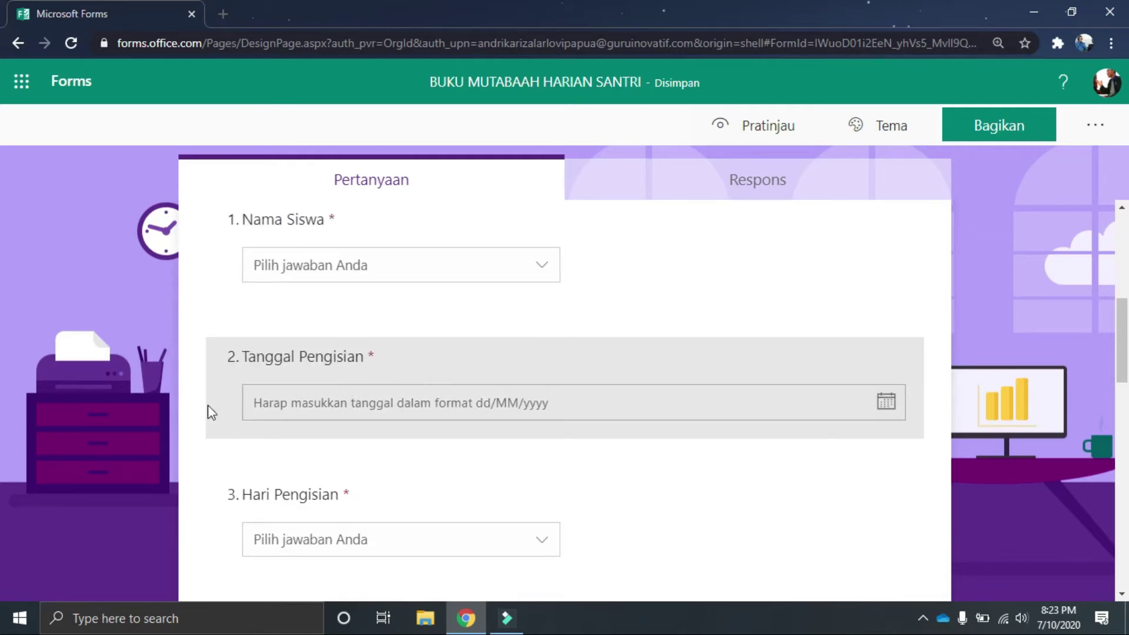
scroll(660, 376, down, 1)
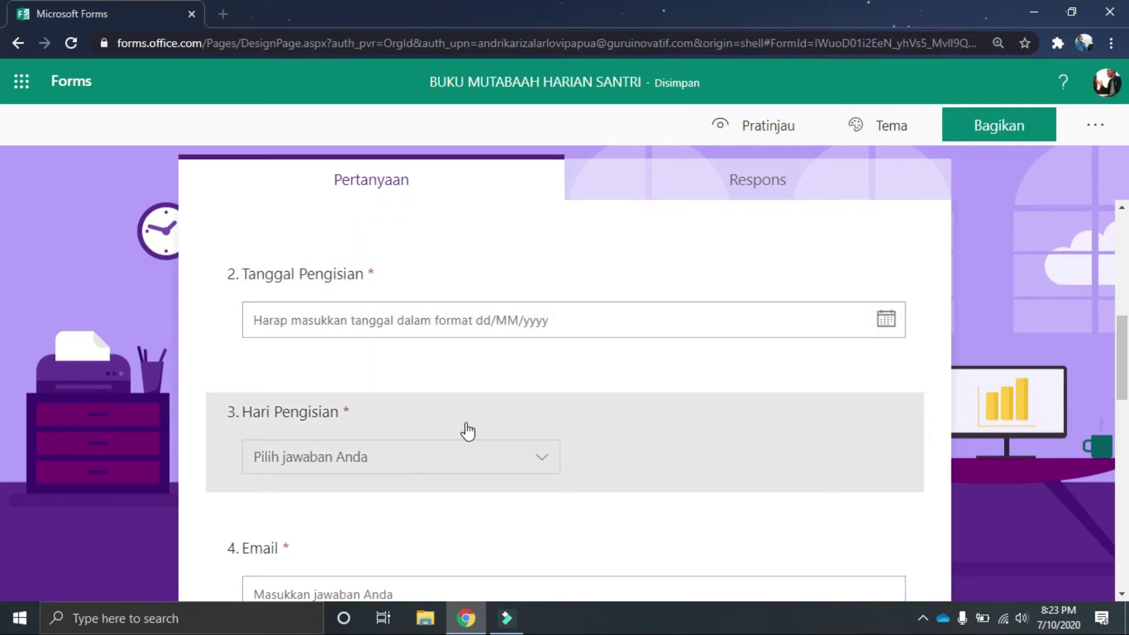
scroll(458, 420, down, 1)
click(466, 353)
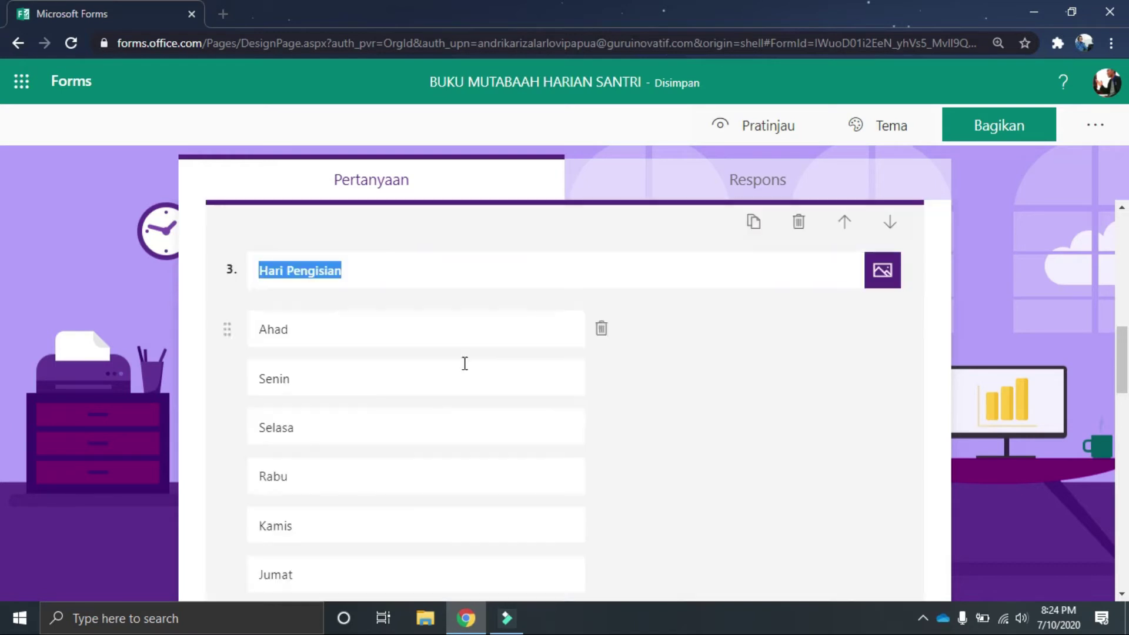
scroll(421, 447, down, 2)
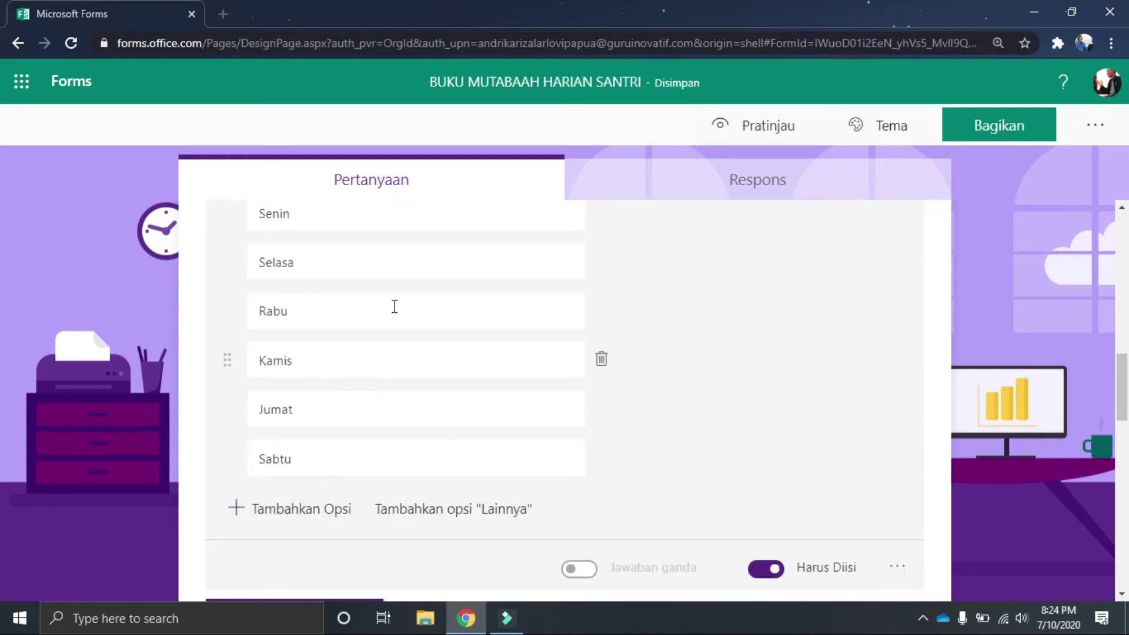
scroll(404, 386, up, 2)
scroll(386, 321, up, 1)
click(111, 390)
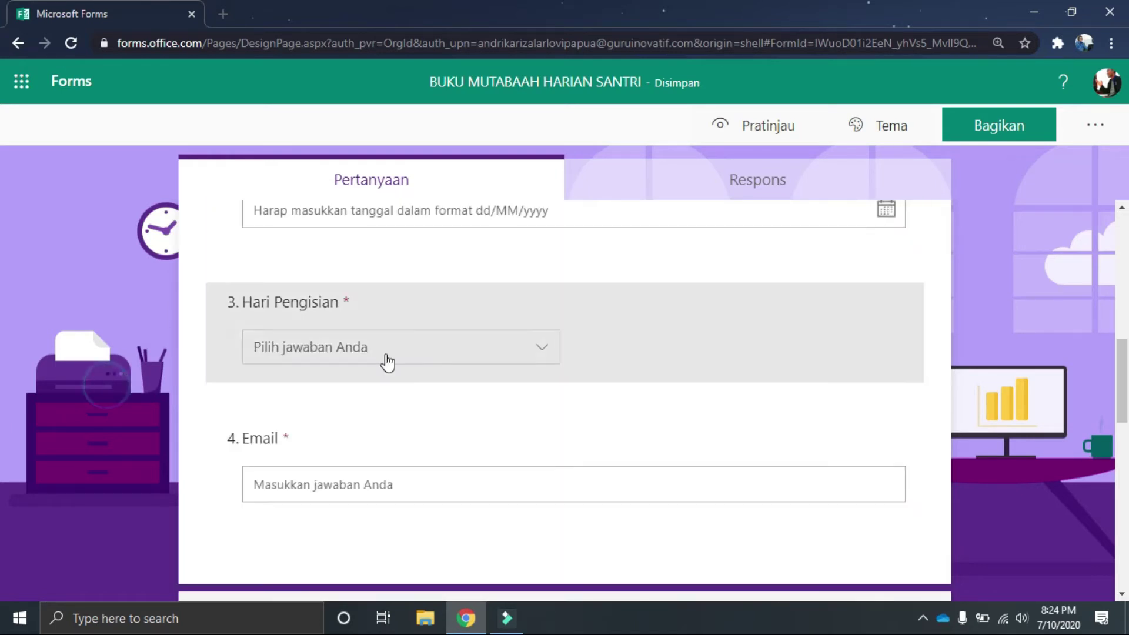
Step: Delete the Email question from the Identitas section and confirm its removal
scroll(439, 345, down, 1)
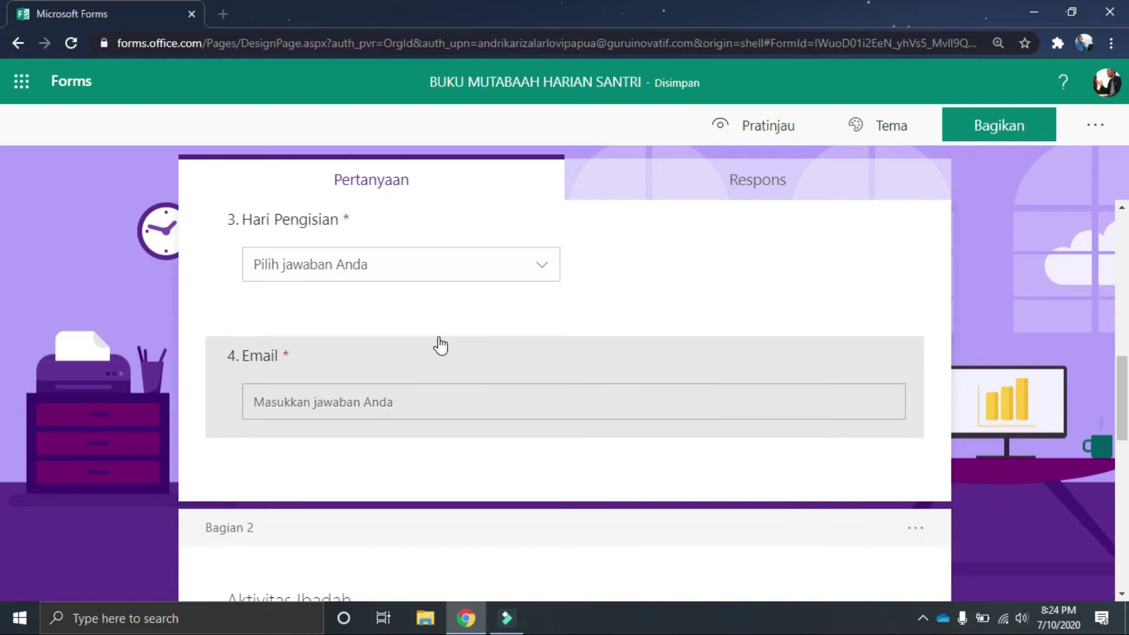
click(399, 363)
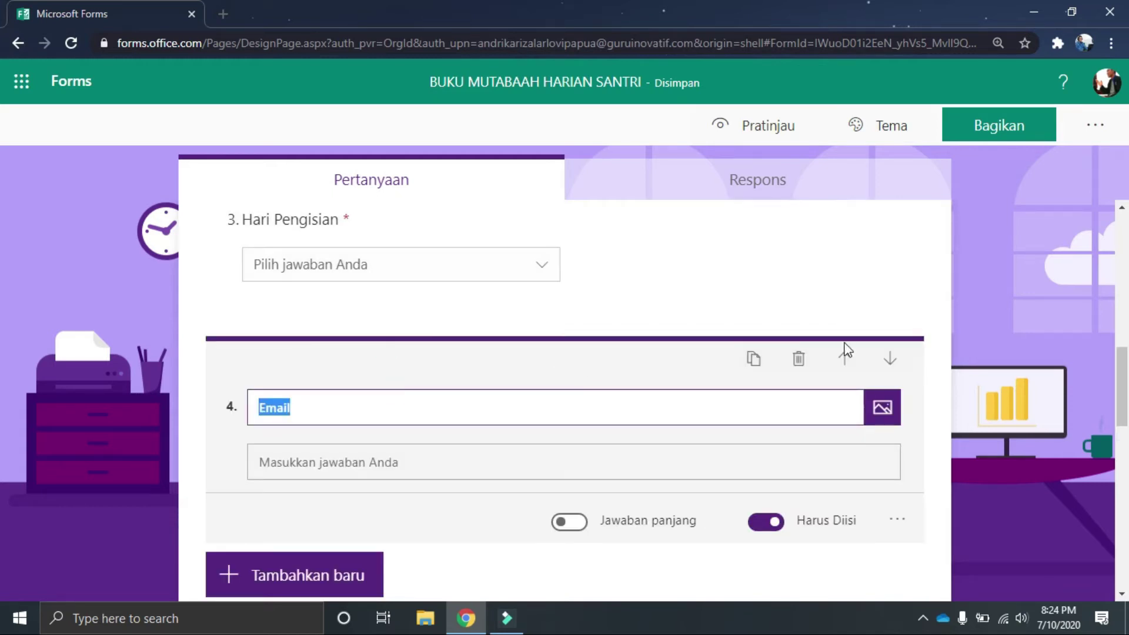
click(800, 360)
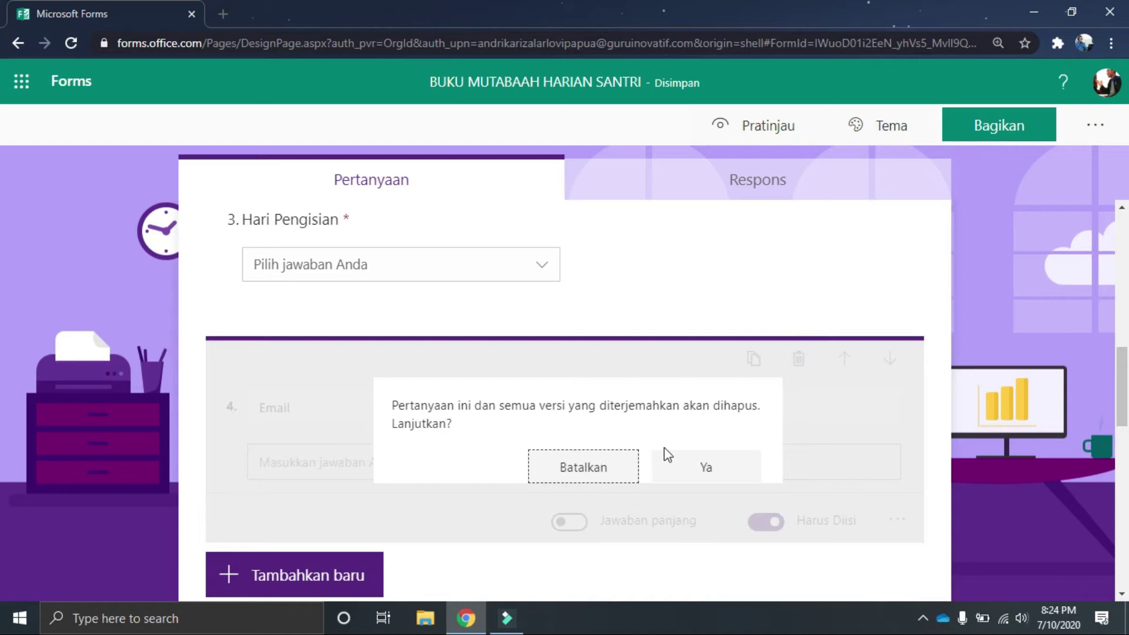
click(711, 473)
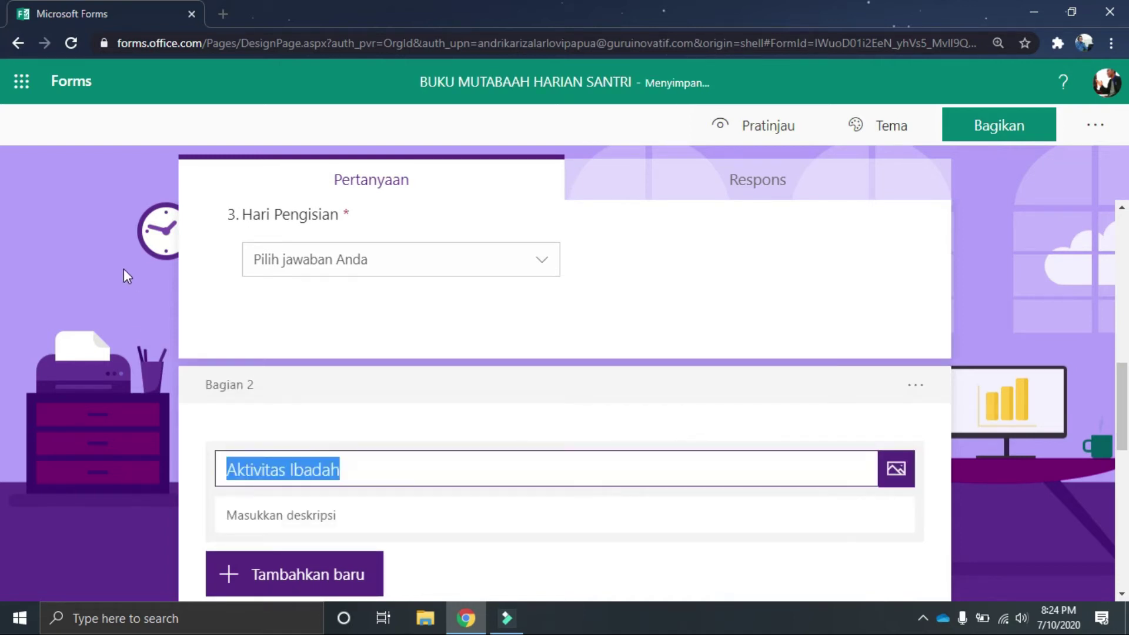
click(124, 269)
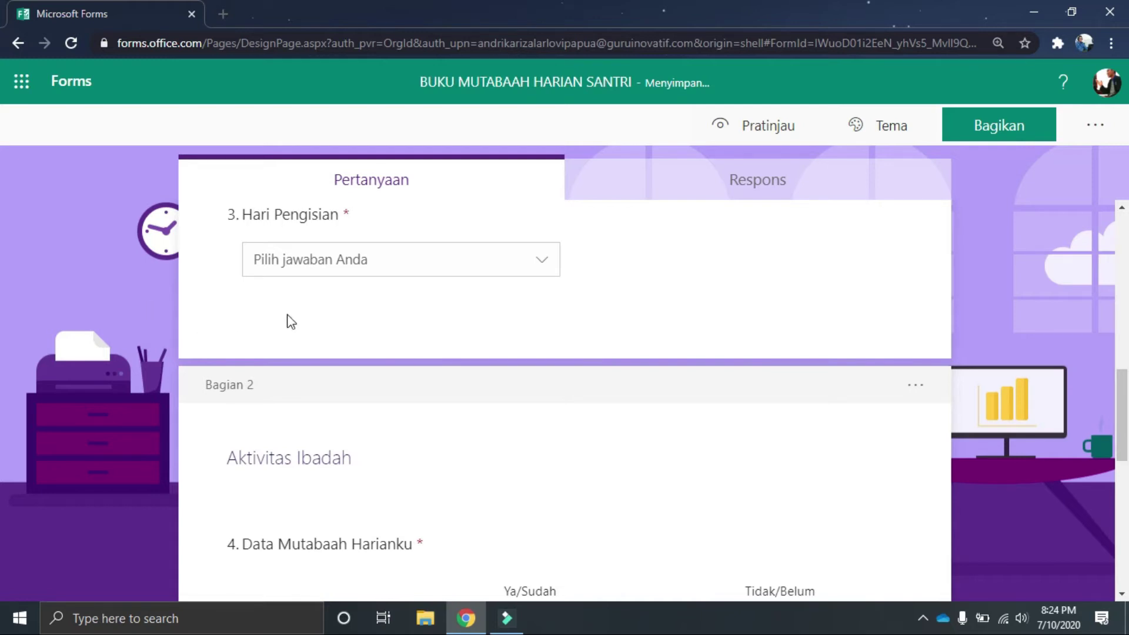
Step: Examine the Data Mutabaah Harianku question in the Aktivitas Ibadah section, including its worship activity statements and answer columns
scroll(291, 322, down, 3)
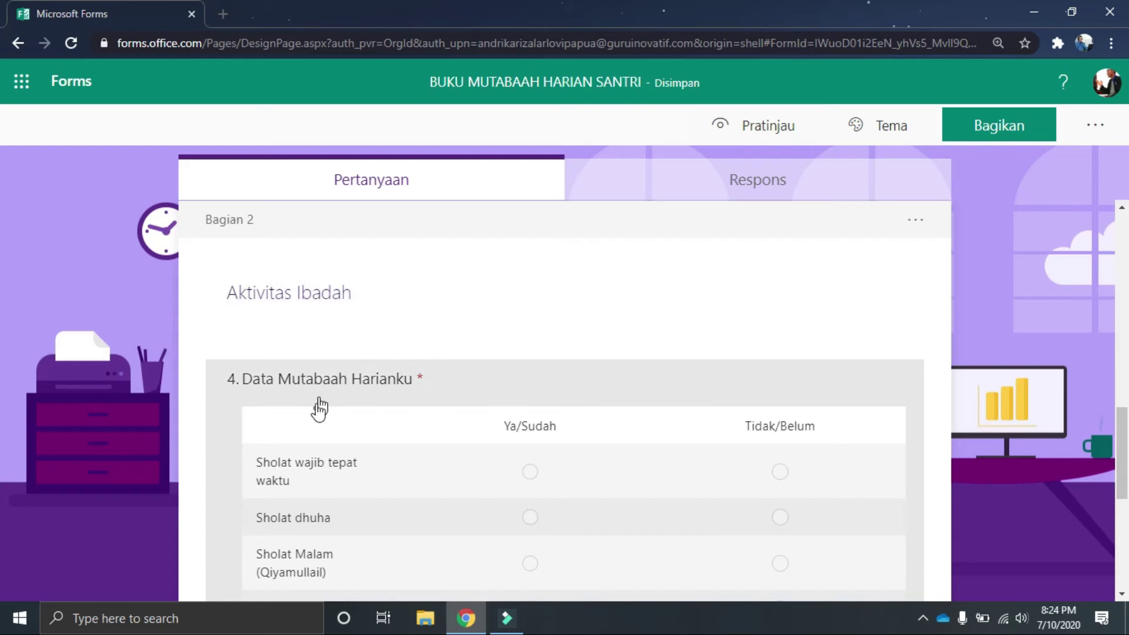
scroll(341, 420, down, 2)
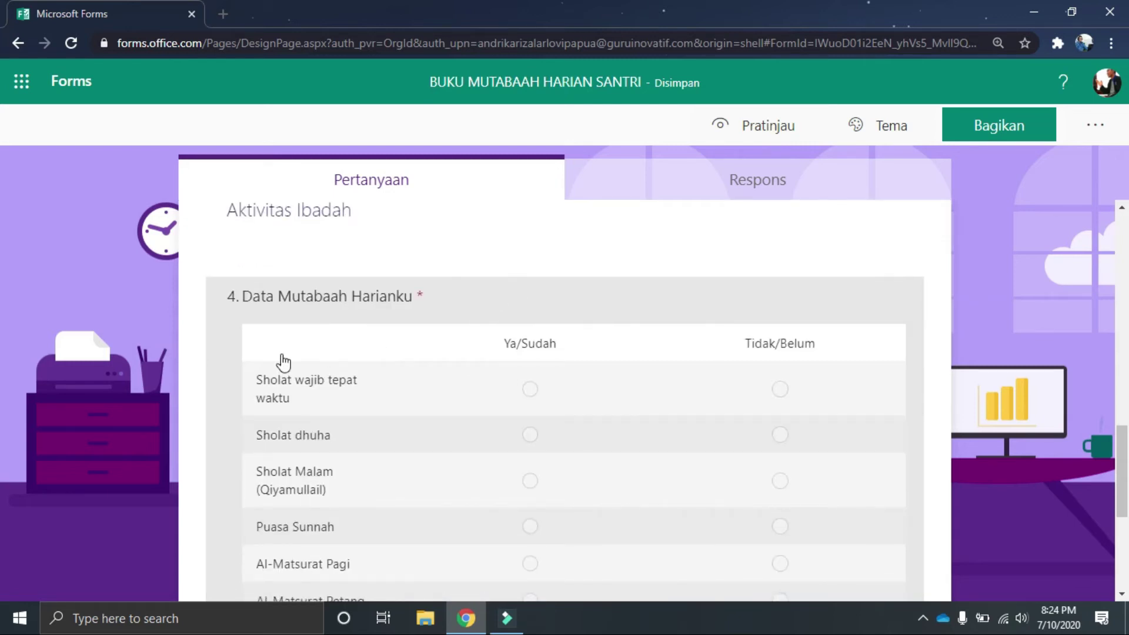
scroll(284, 363, down, 2)
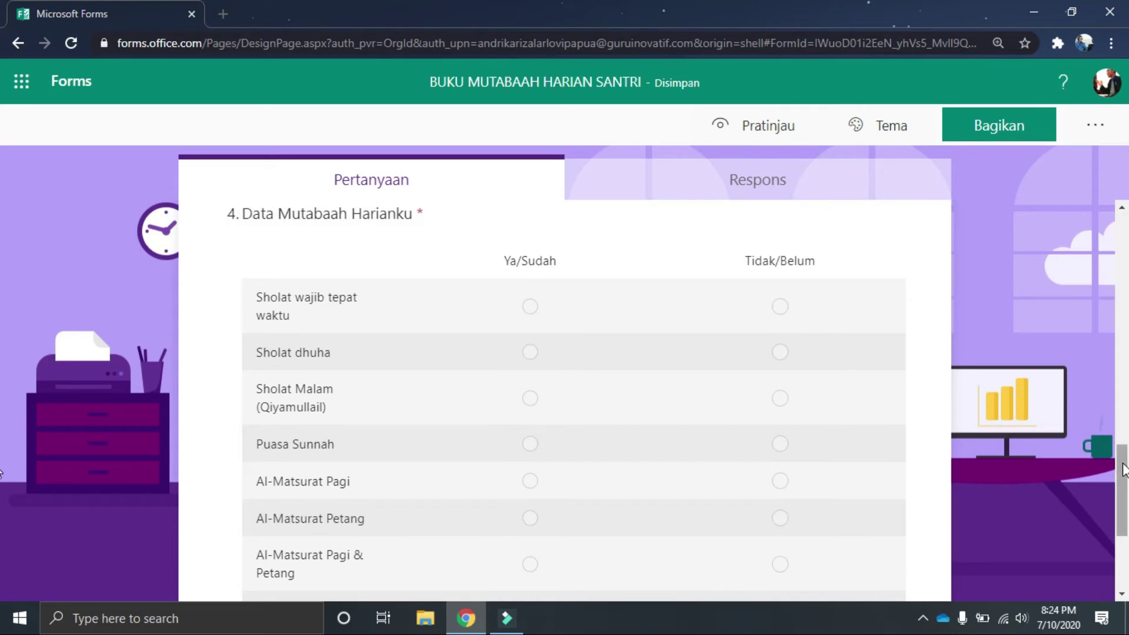
scroll(1123, 471, down, 2)
scroll(1124, 506, down, 1)
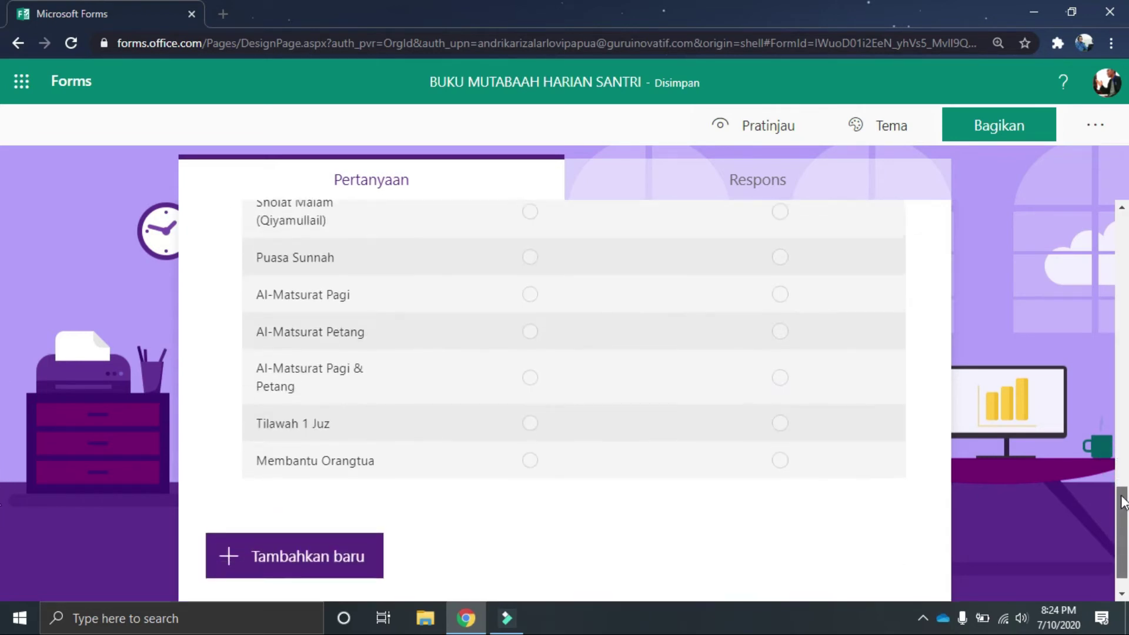
scroll(1124, 506, up, 2)
scroll(500, 304, down, 1)
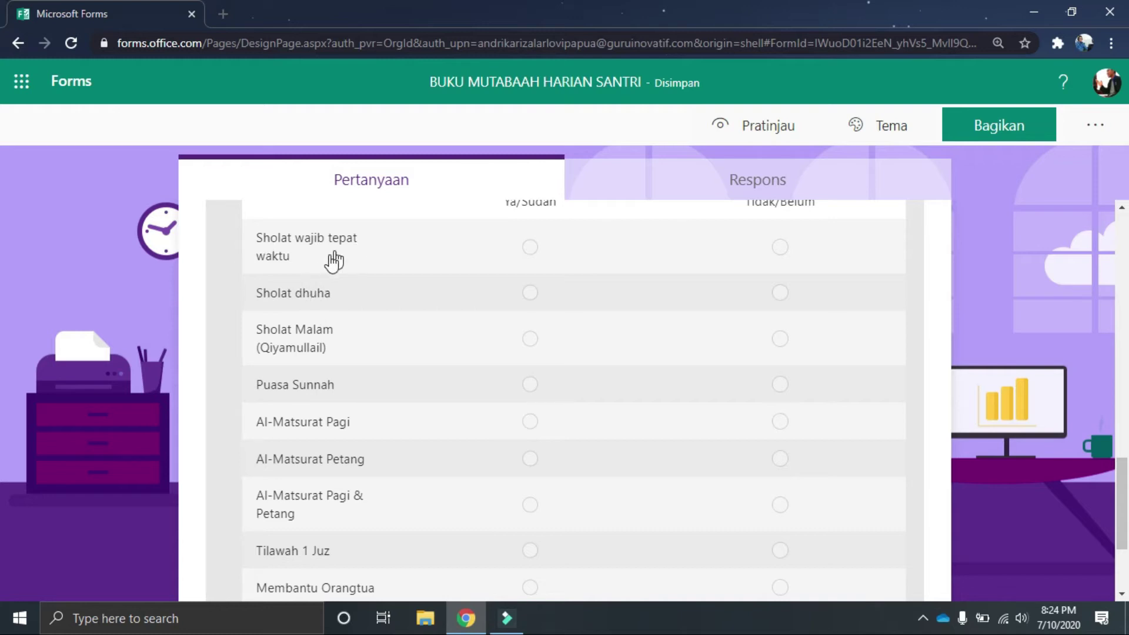
scroll(330, 335, down, 2)
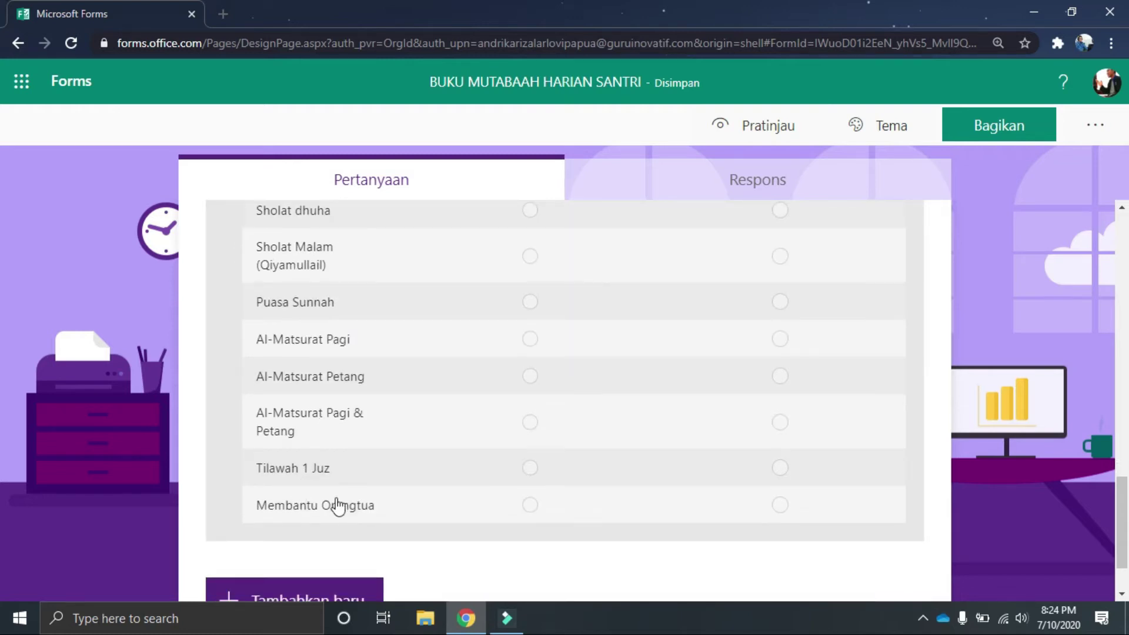
scroll(655, 272, up, 2)
scroll(607, 293, up, 2)
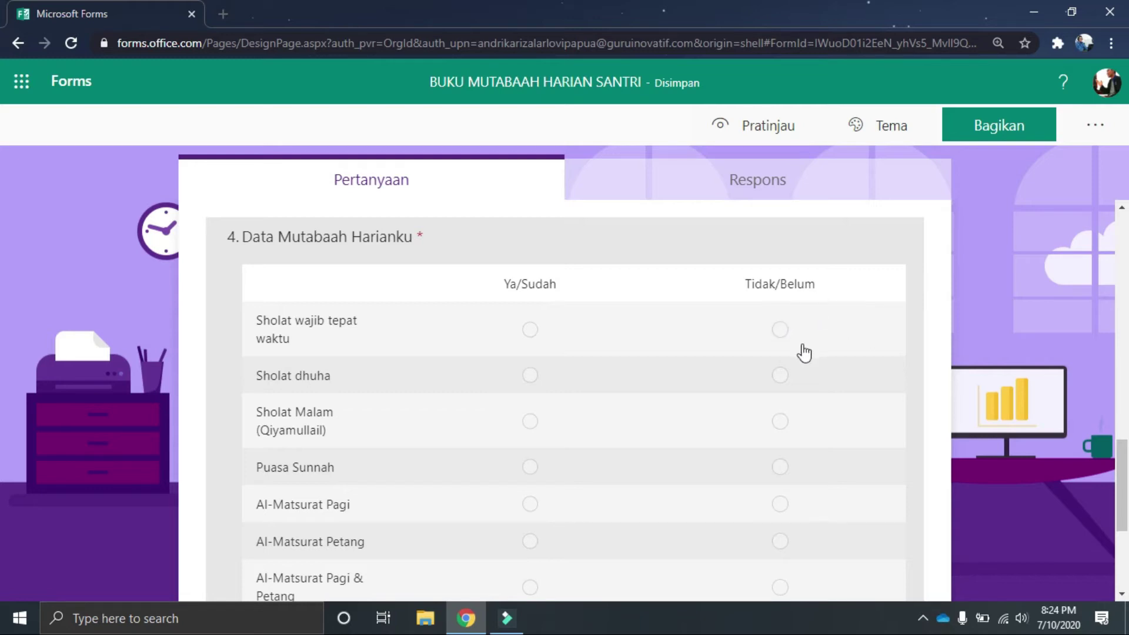
scroll(801, 370, down, 3)
scroll(723, 353, down, 2)
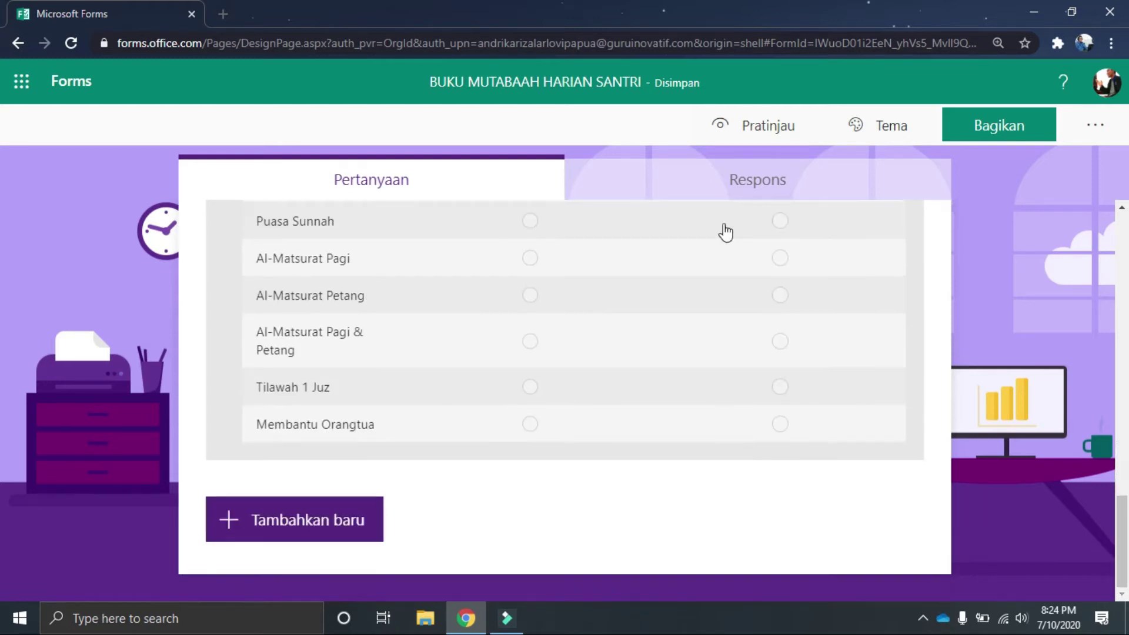
scroll(747, 188, up, 2)
Step: Open the form preview and choose a student's name for the Nama Siswa question
click(767, 128)
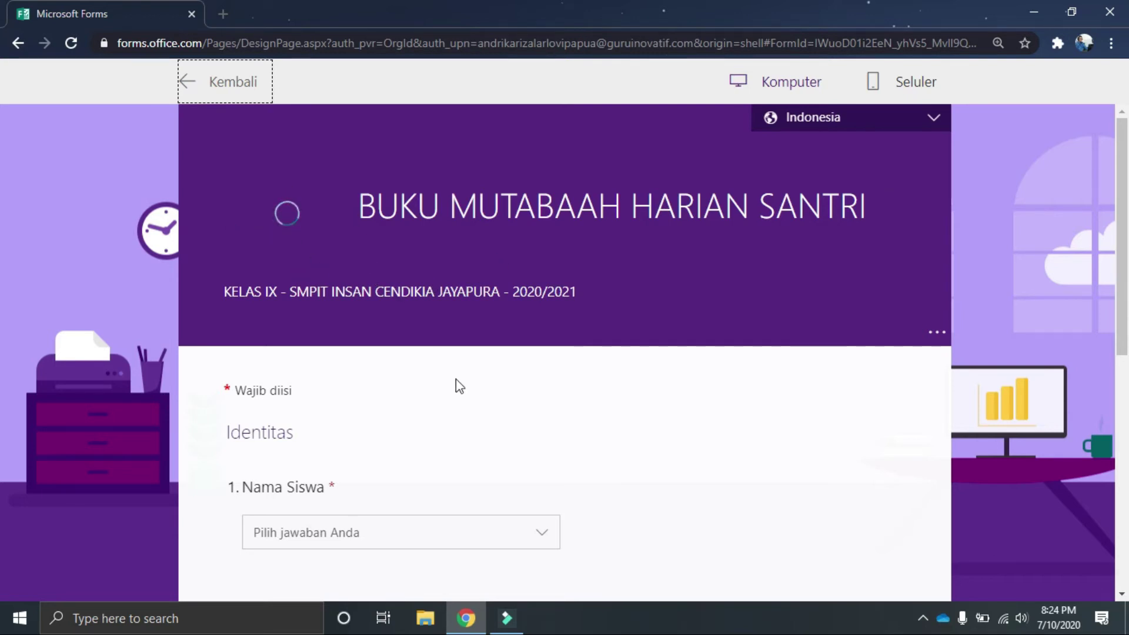
scroll(456, 385, down, 4)
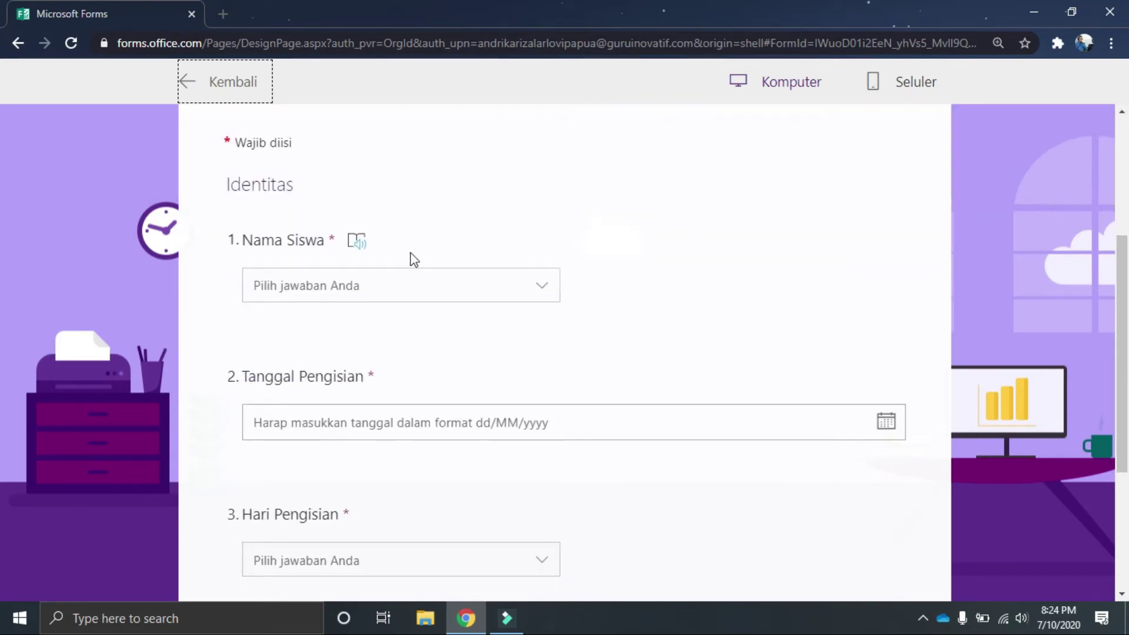
click(519, 290)
click(405, 363)
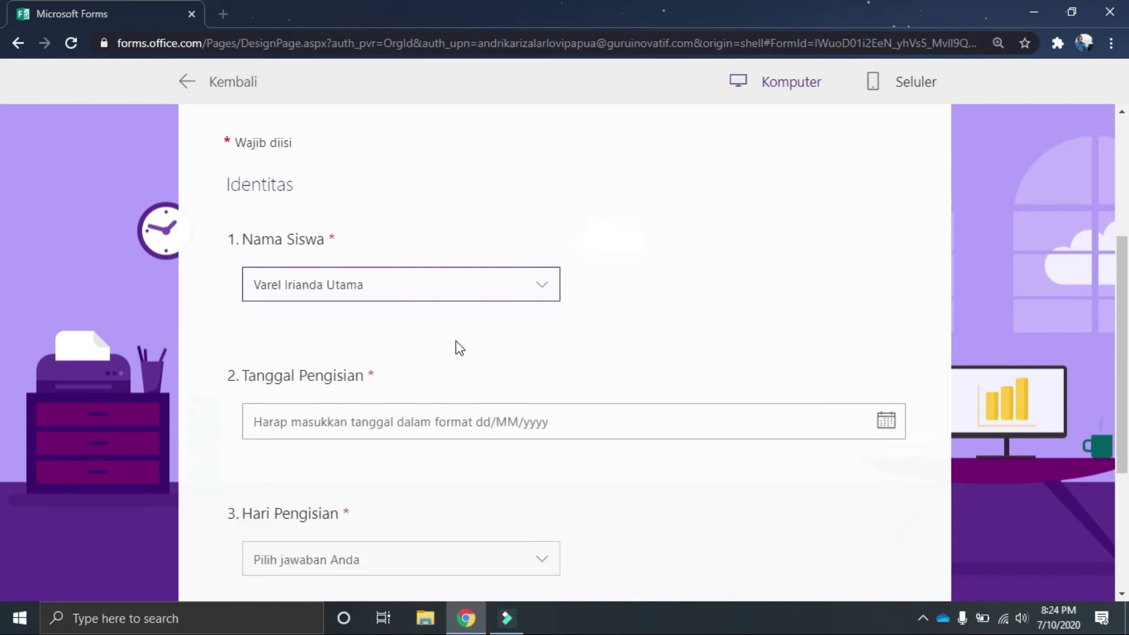
Step: Set Tanggal Pengisian to 10/07/2020 and Hari Pengisian to Ahad in the preview
scroll(456, 348, down, 3)
click(470, 259)
click(566, 383)
click(409, 323)
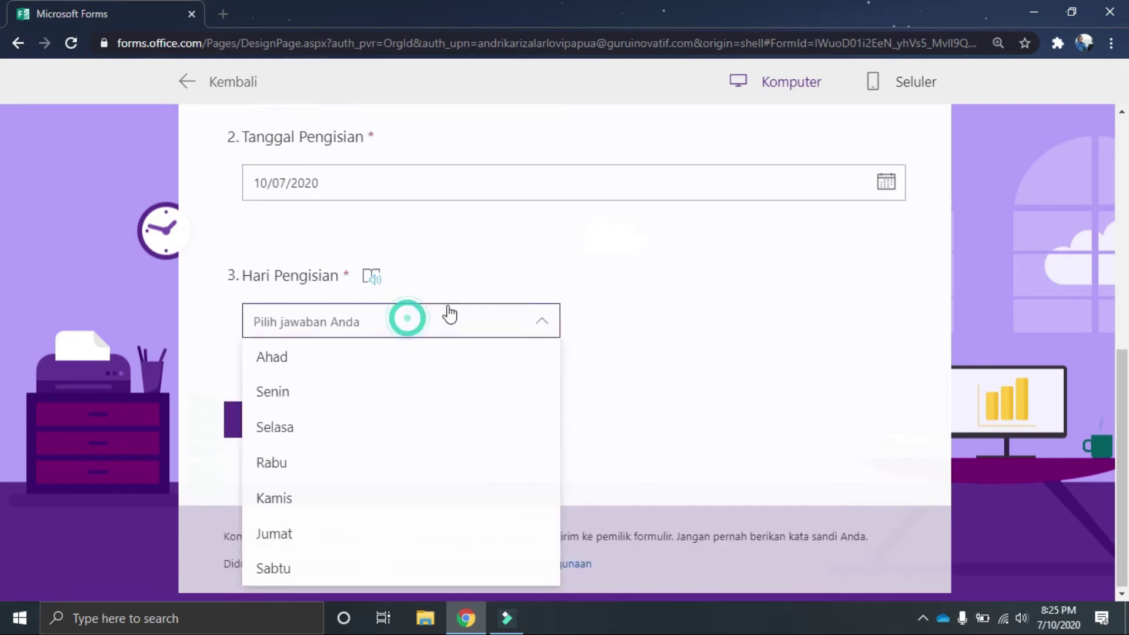
click(347, 361)
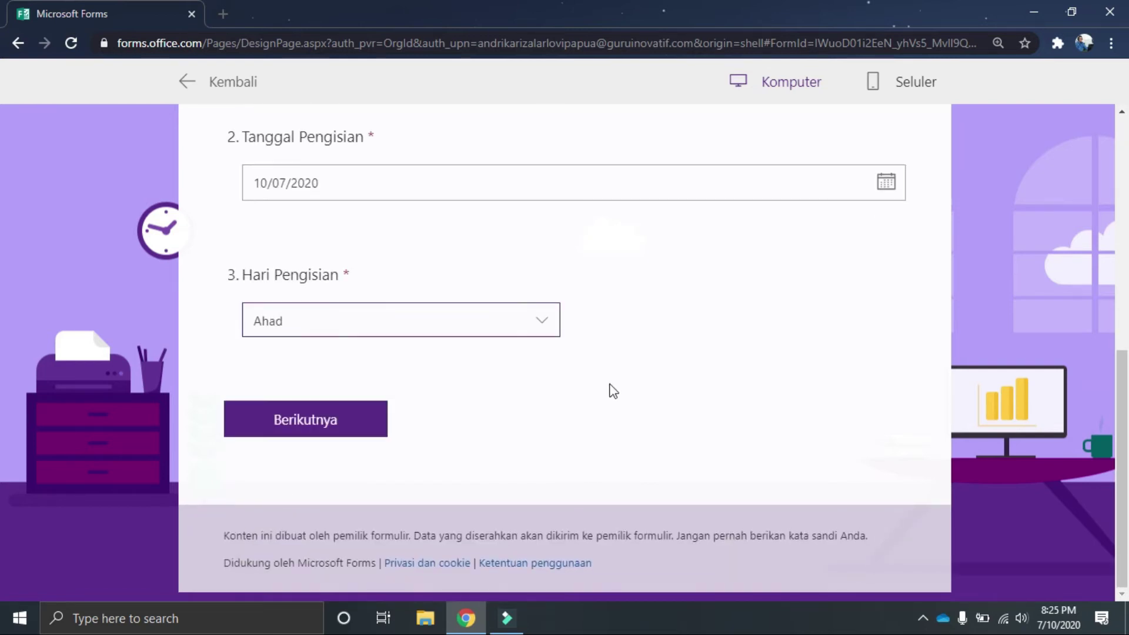
Step: Review the filled-in Identitas answers and continue to the Aktivitas Ibadah section of the preview
scroll(647, 388, up, 3)
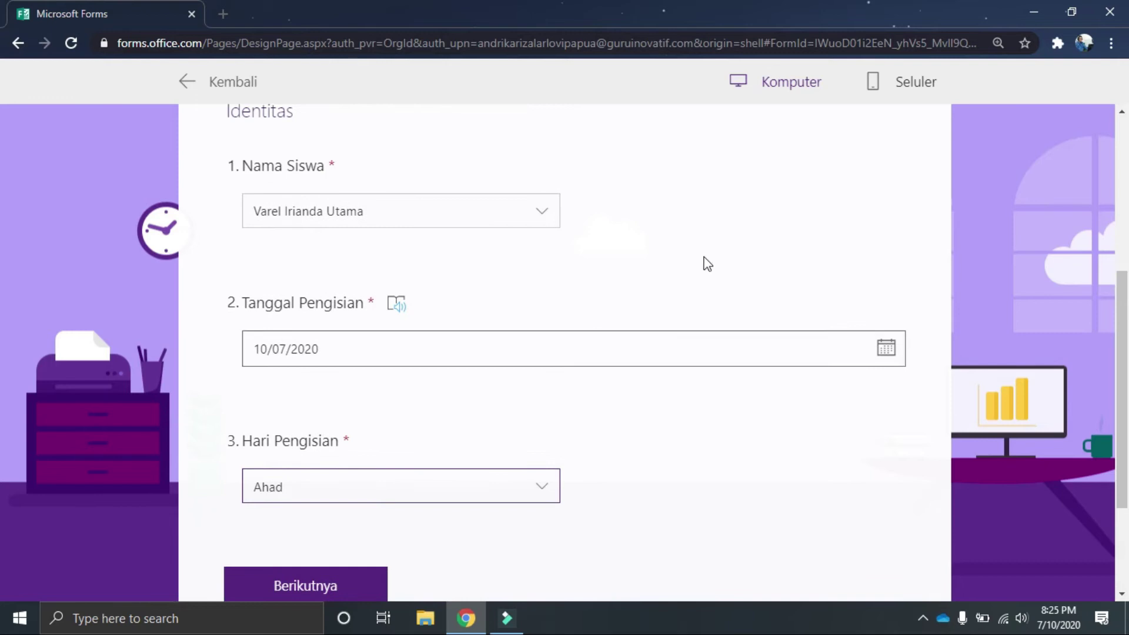
scroll(683, 300, down, 3)
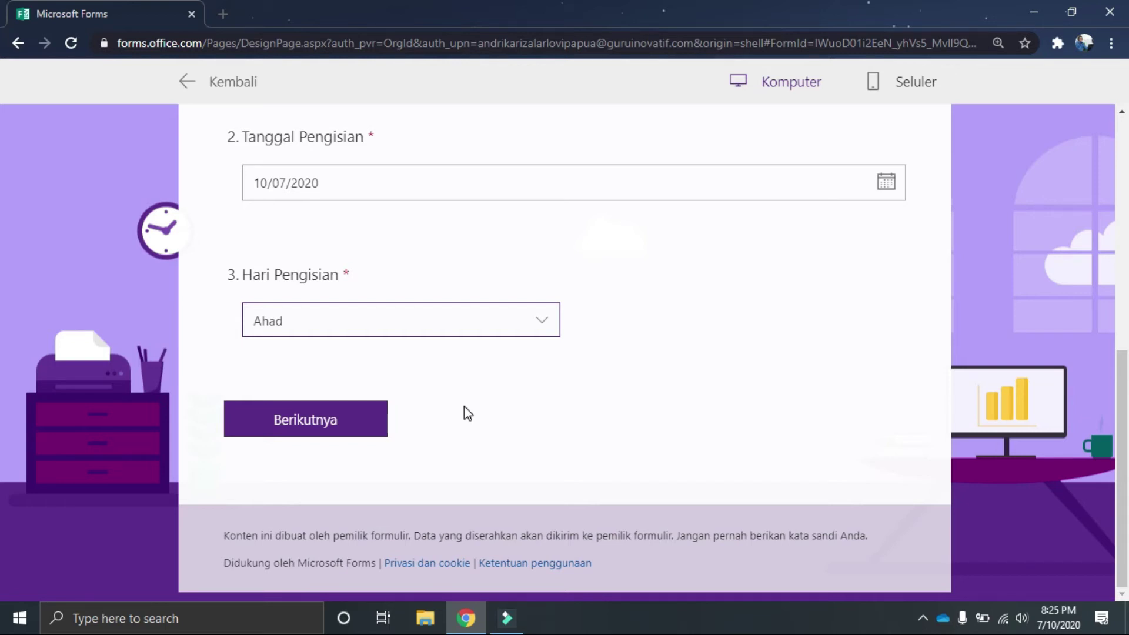
scroll(463, 409, up, 4)
scroll(411, 454, down, 2)
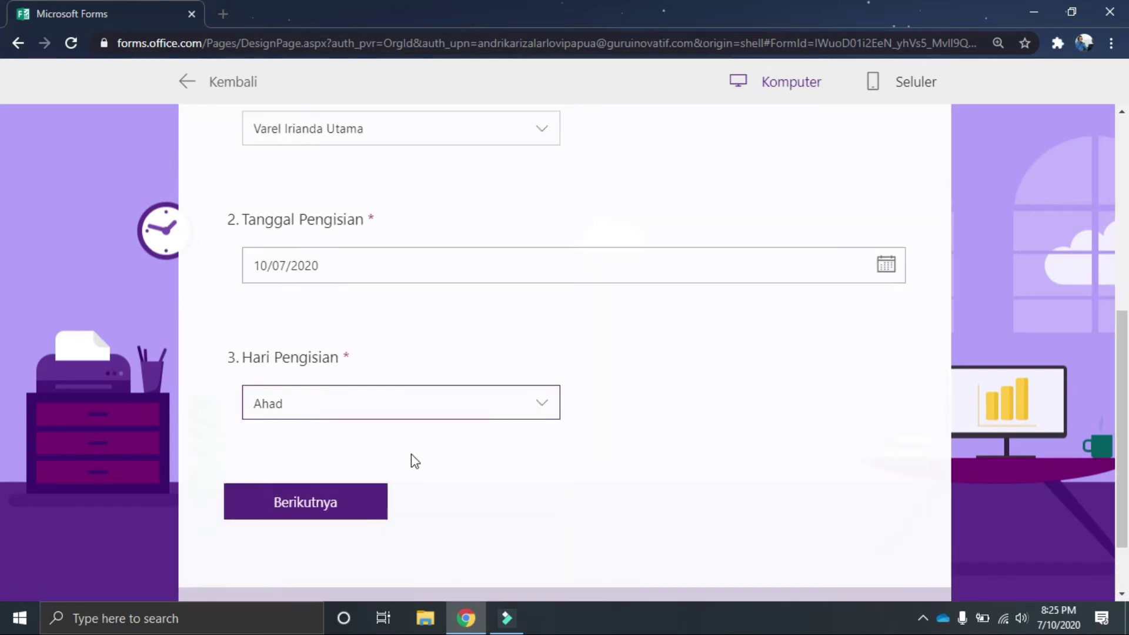
click(351, 501)
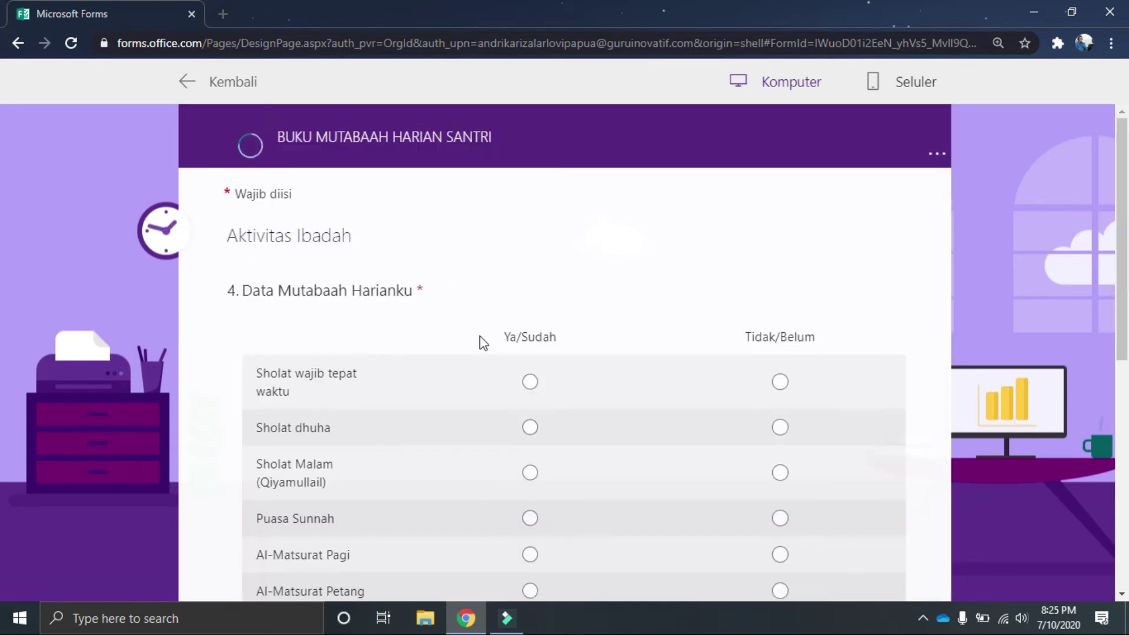
Step: Answer Ya/Sudah for Sholat wajib tepat waktu, Sholat dhuha and Sholat Malam, and Tidak/Belum for Puasa Sunnah
click(530, 383)
click(530, 429)
click(530, 473)
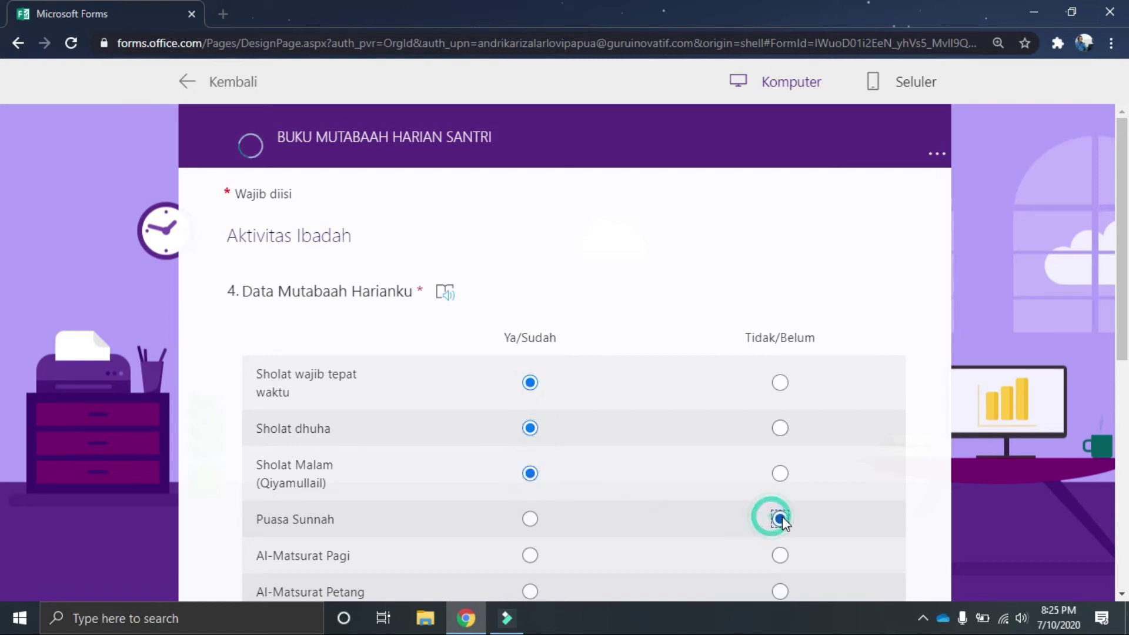
Step: Answer Tidak/Belum for Al-Matsurat Pagi, and Ya/Sudah for both Al-Matsurat Petang and Al-Matsurat Pagi & Petang
scroll(780, 506, down, 5)
click(780, 224)
click(780, 261)
click(530, 262)
click(530, 306)
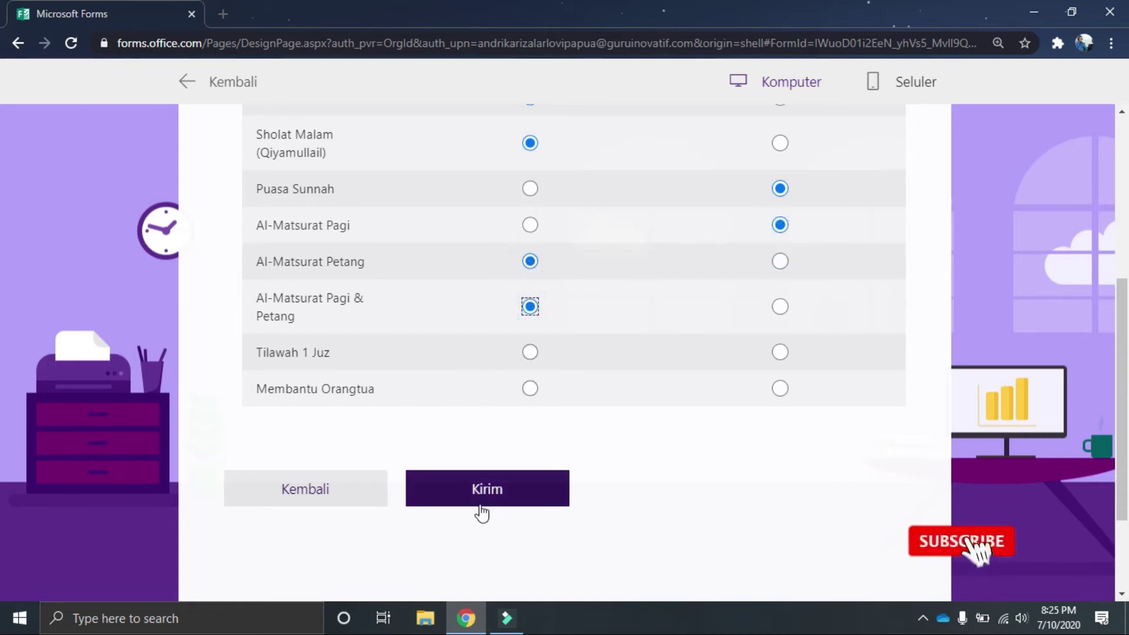
Step: Leave the preview and open the form settings to review who can respond and the response options
click(547, 491)
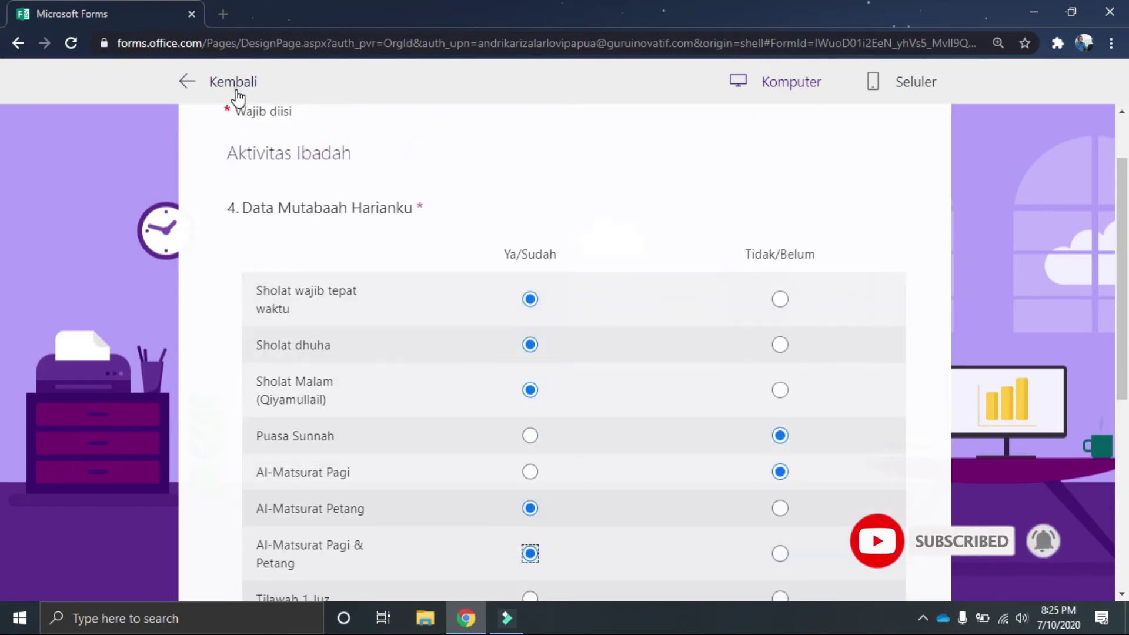
click(204, 101)
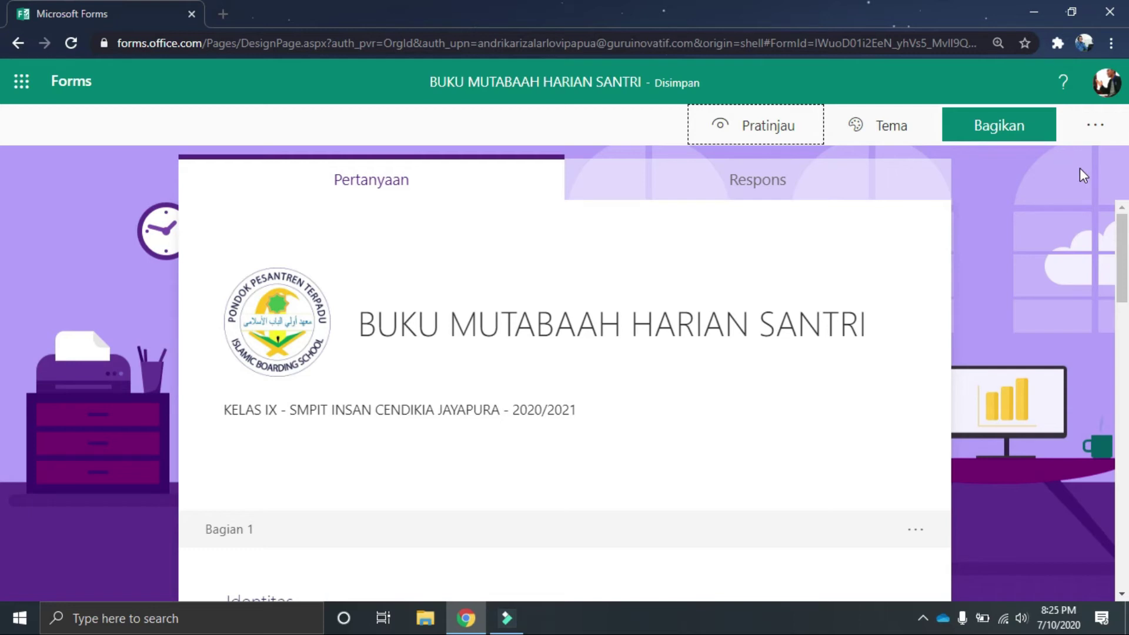
click(1093, 129)
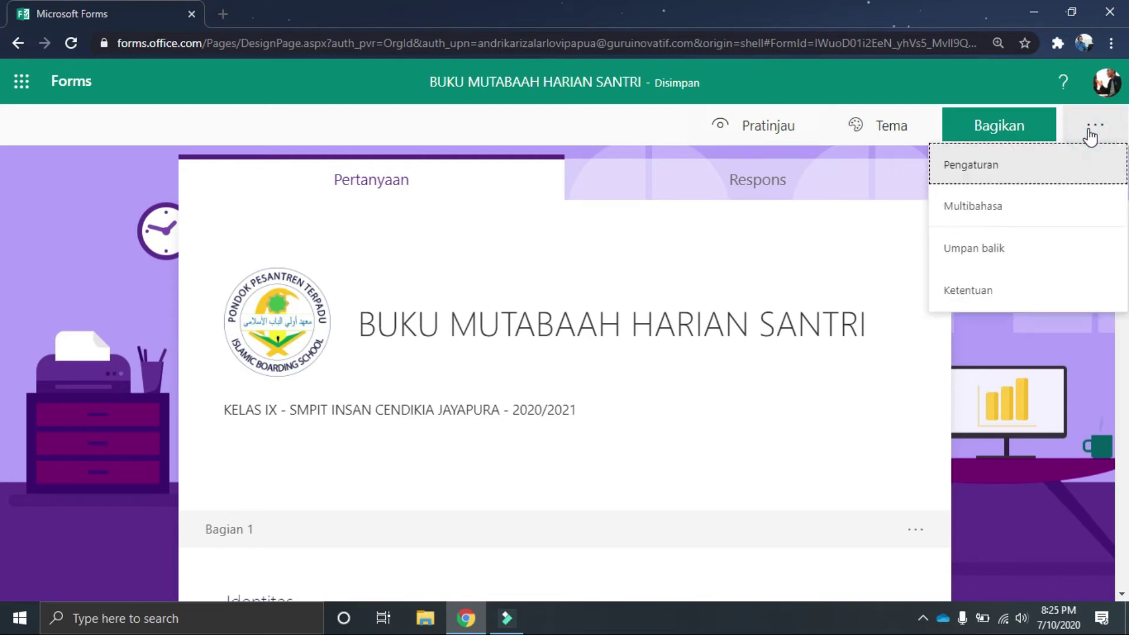
click(1050, 162)
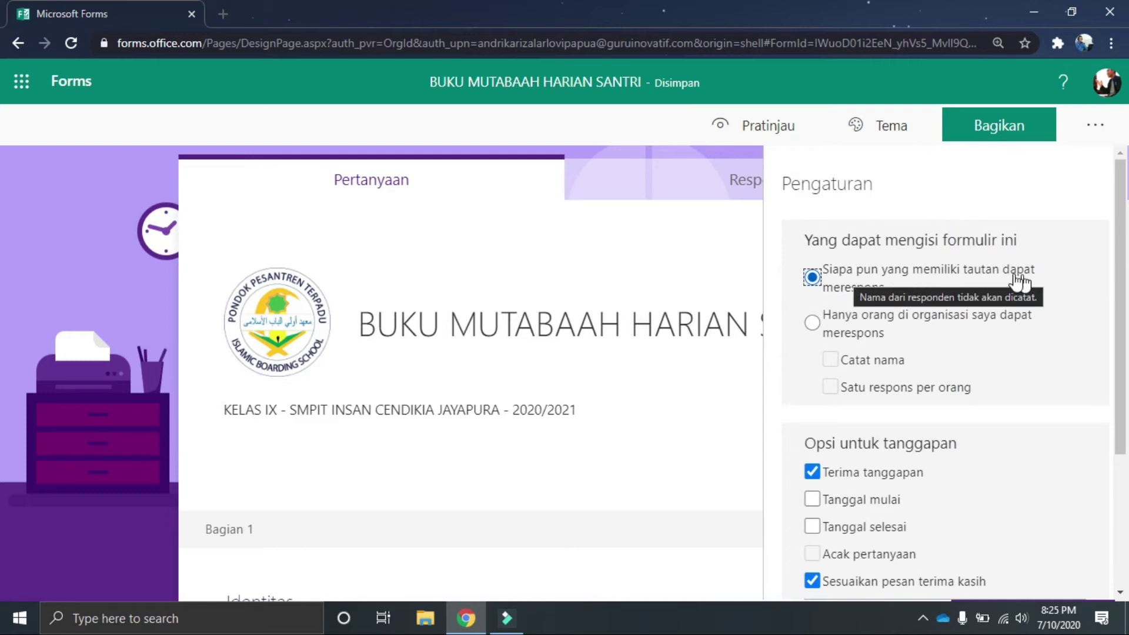
scroll(821, 268, down, 1)
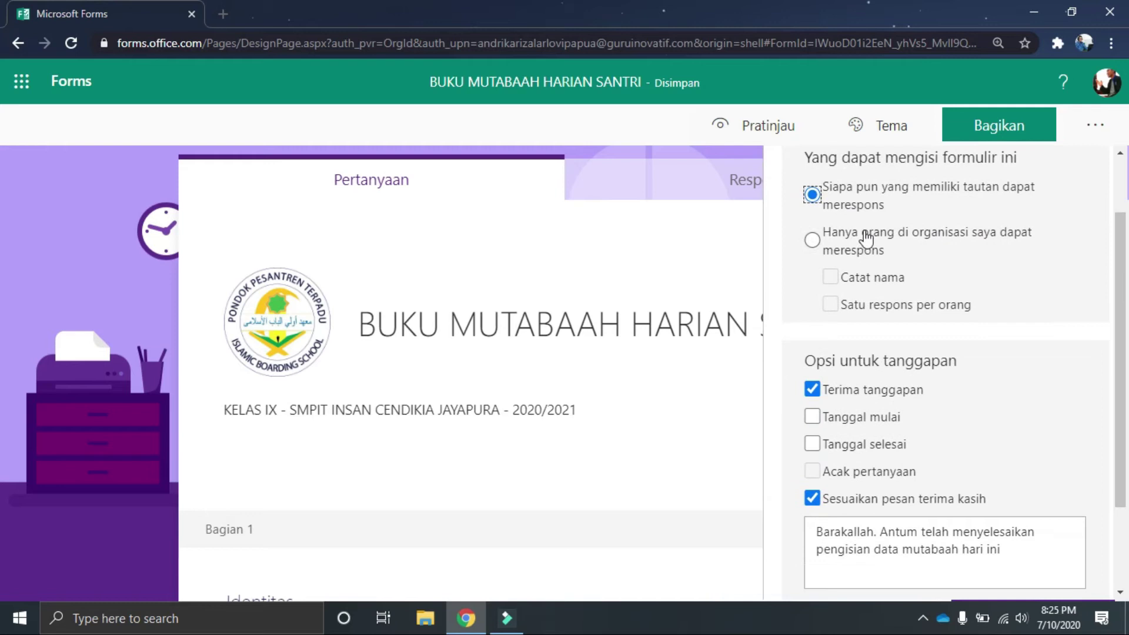
Step: Try limiting responses to people in the organisation and switching off Terima tanggapan, reverting both settings
click(814, 242)
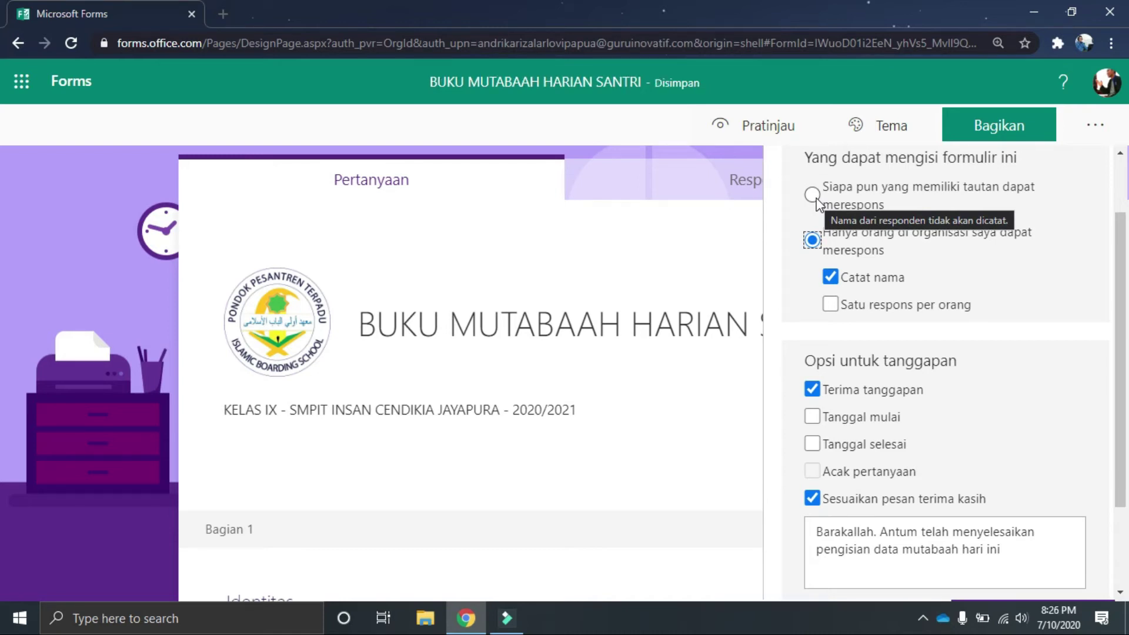
click(815, 200)
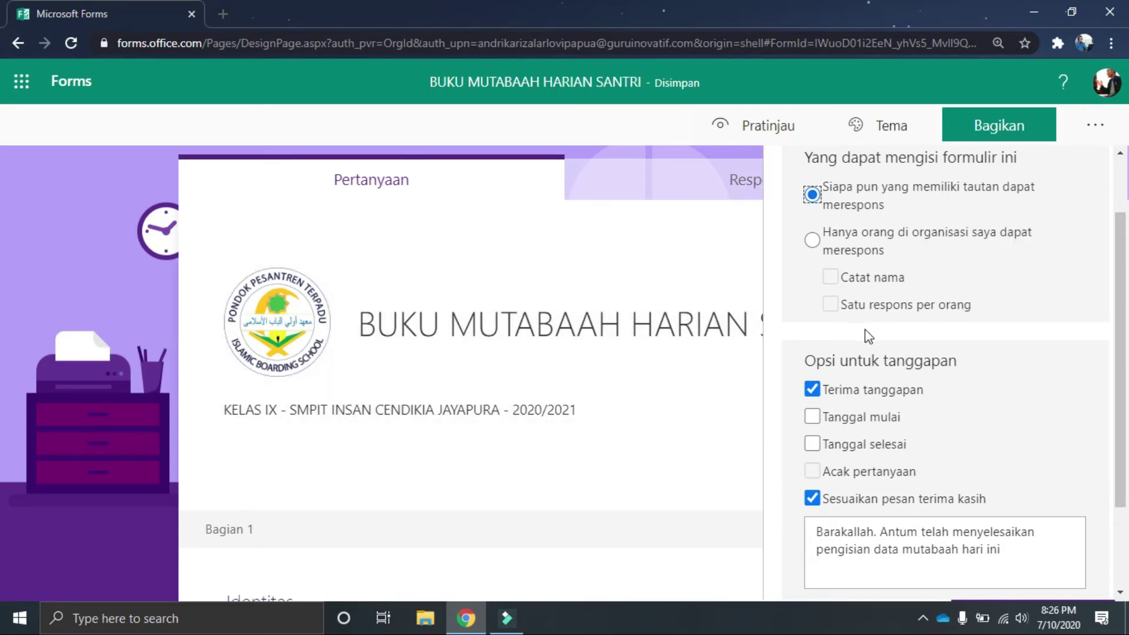
scroll(847, 393, down, 1)
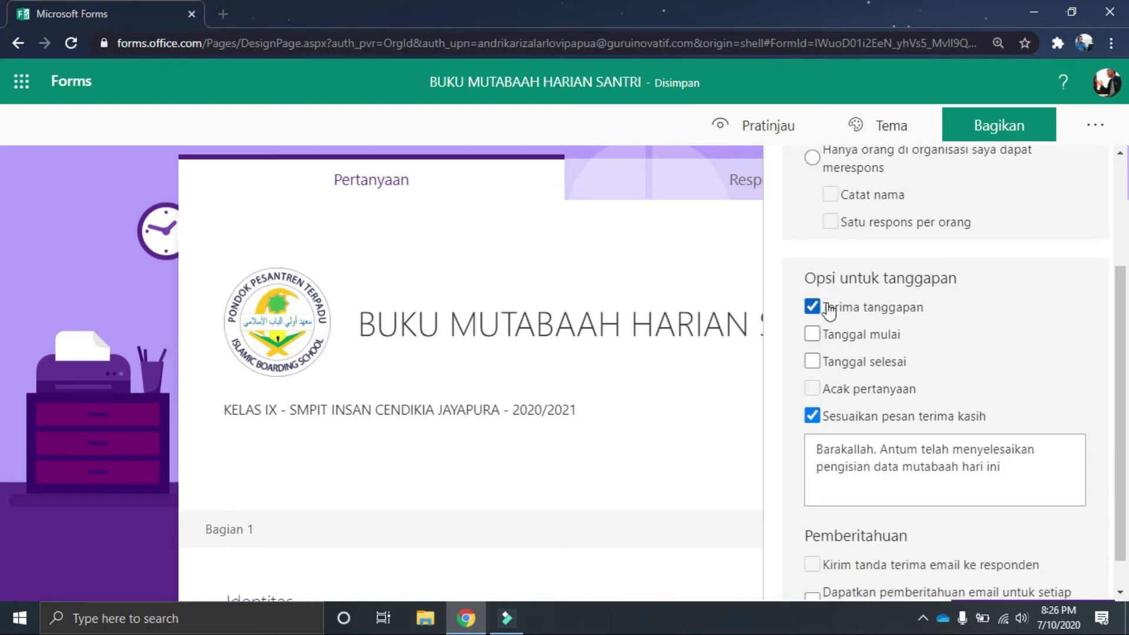
click(813, 307)
click(813, 307)
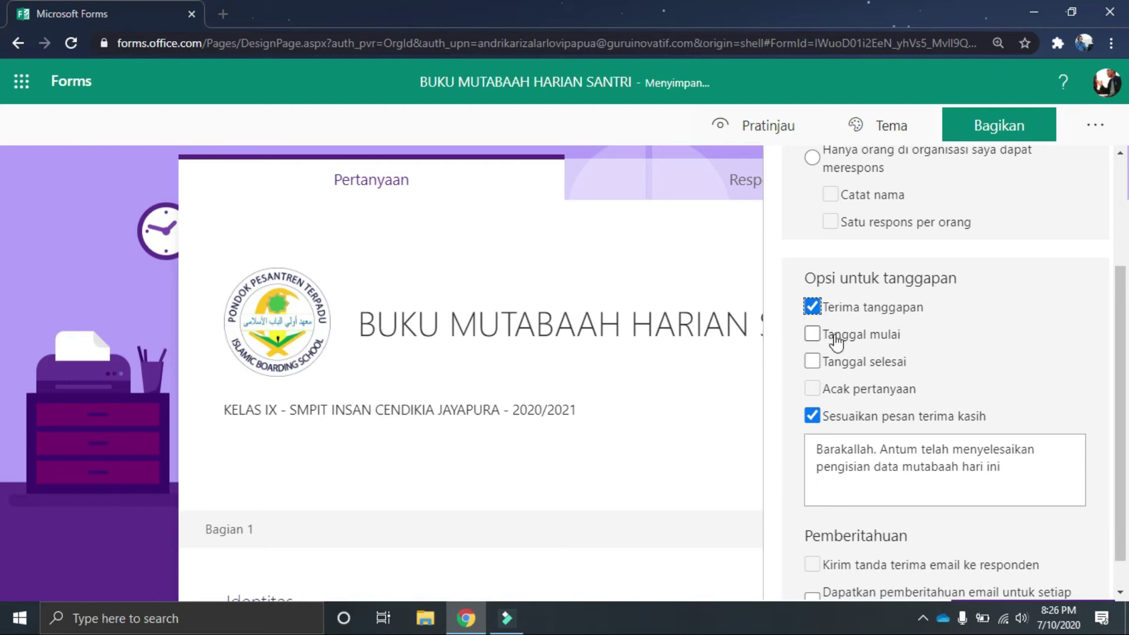
Step: Try enabling Tanggal mulai and Tanggal selesai for the responses, and switch both off again
click(813, 334)
click(813, 417)
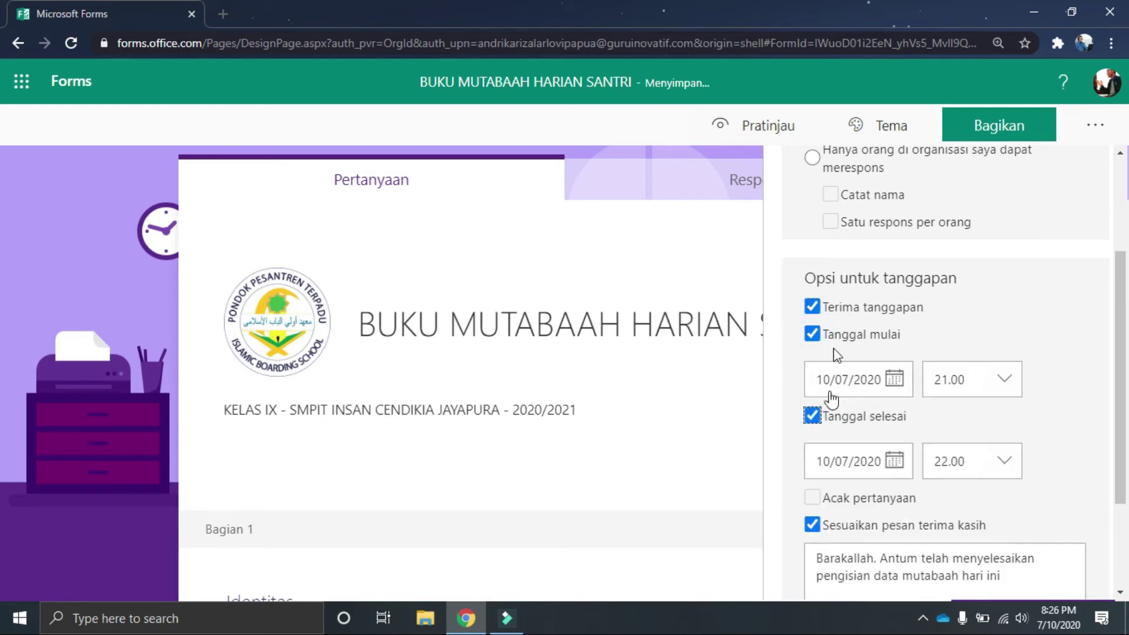
scroll(887, 336, down, 3)
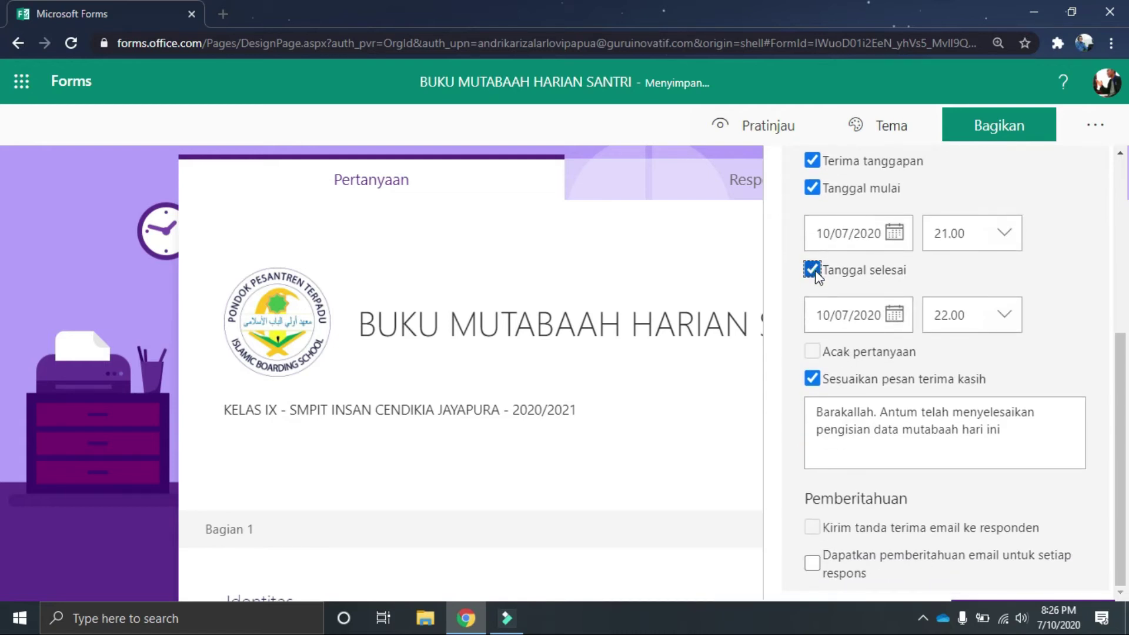
click(816, 272)
click(813, 243)
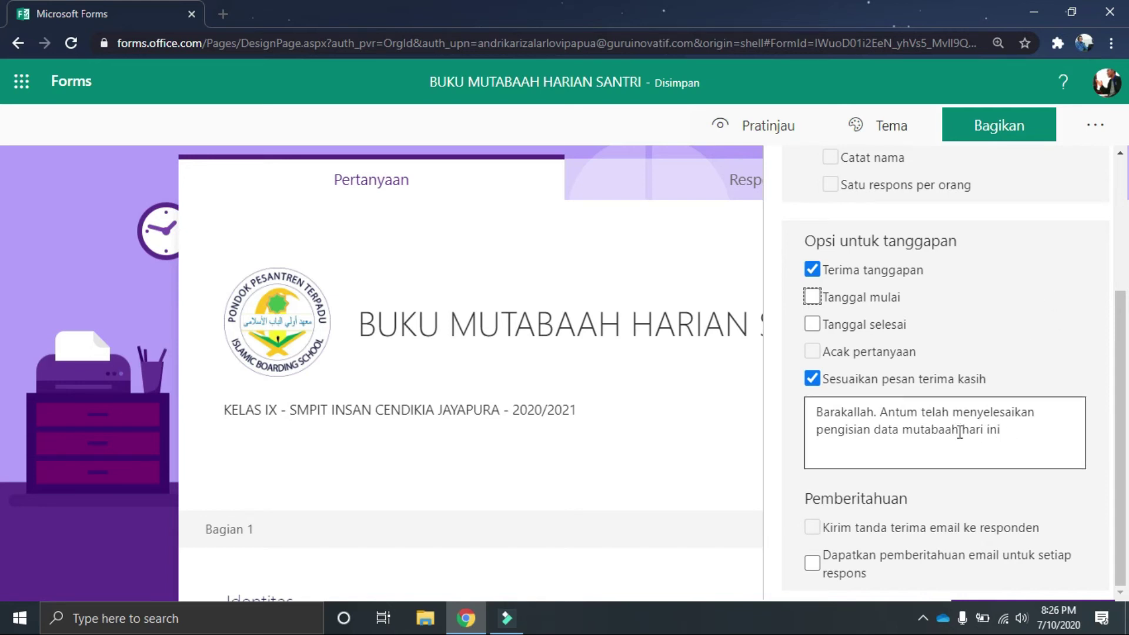
Step: Replace the custom thank-you message with "Barakallah anak-anak. Antum telah mengisi buku mutabaah harian pada hari ini. Jazakallah khoir."
click(819, 381)
click(811, 462)
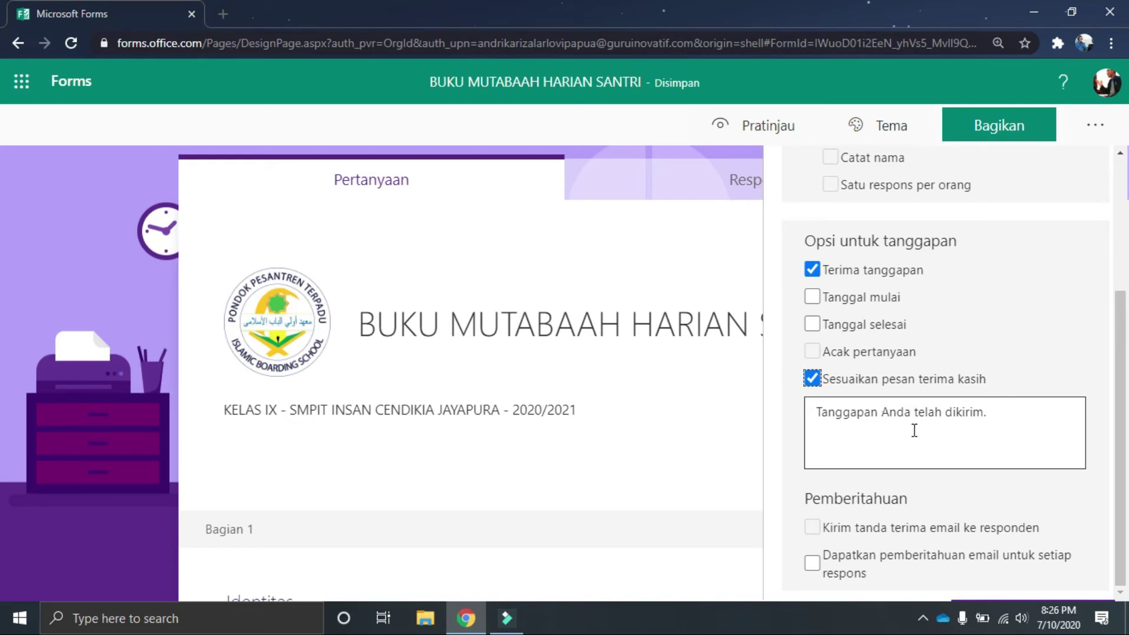
triple_click(900, 418)
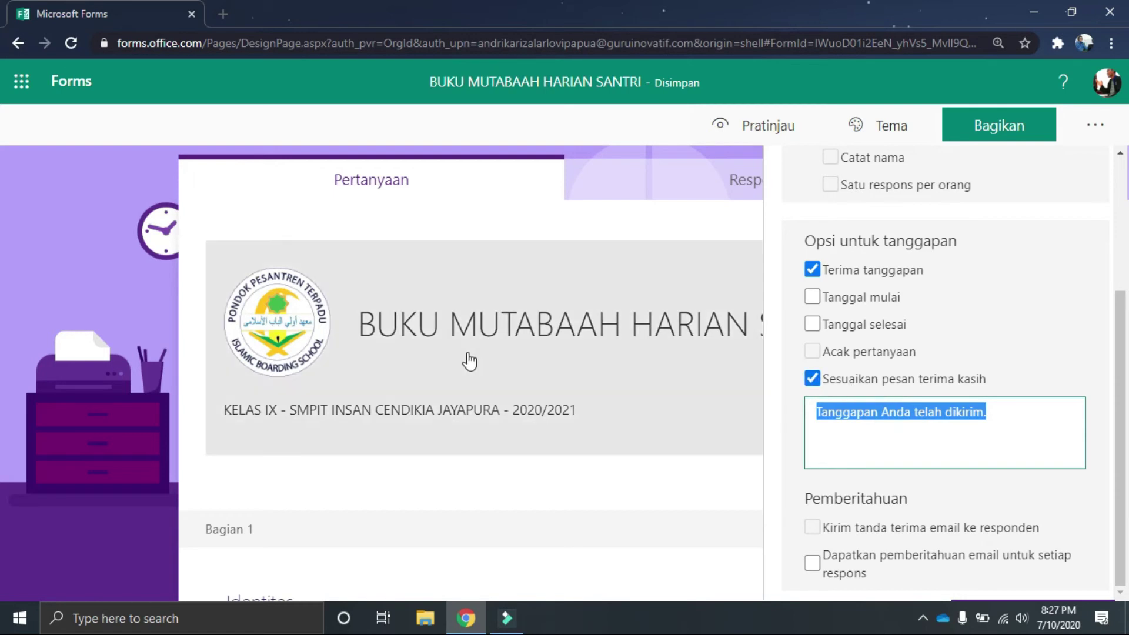
scroll(396, 360, down, 4)
scroll(398, 360, up, 4)
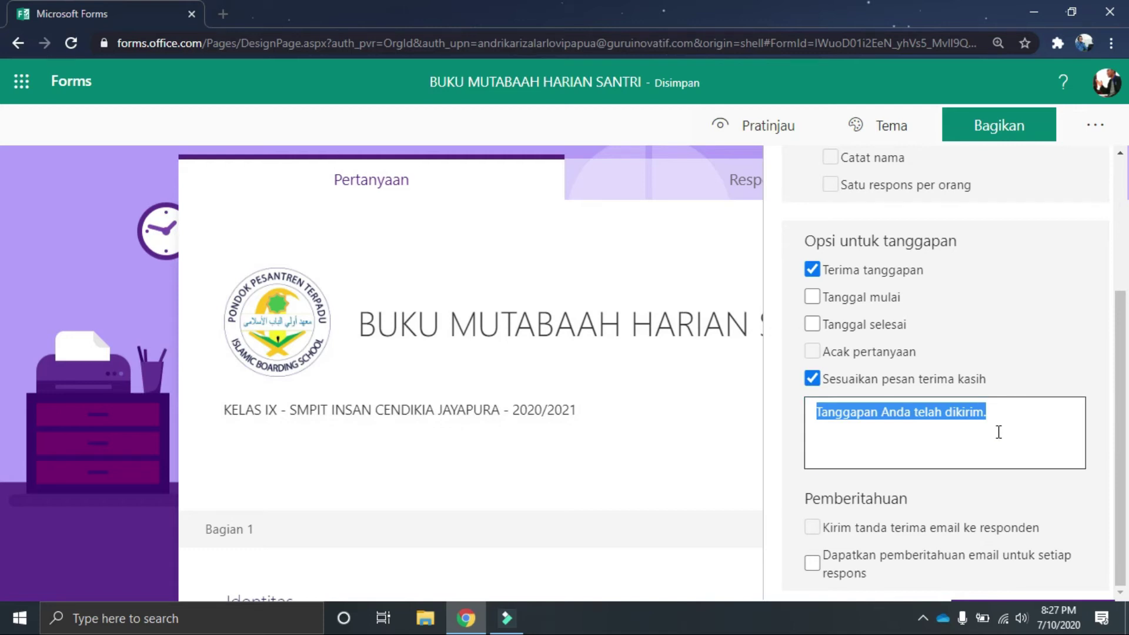
text(Bara)
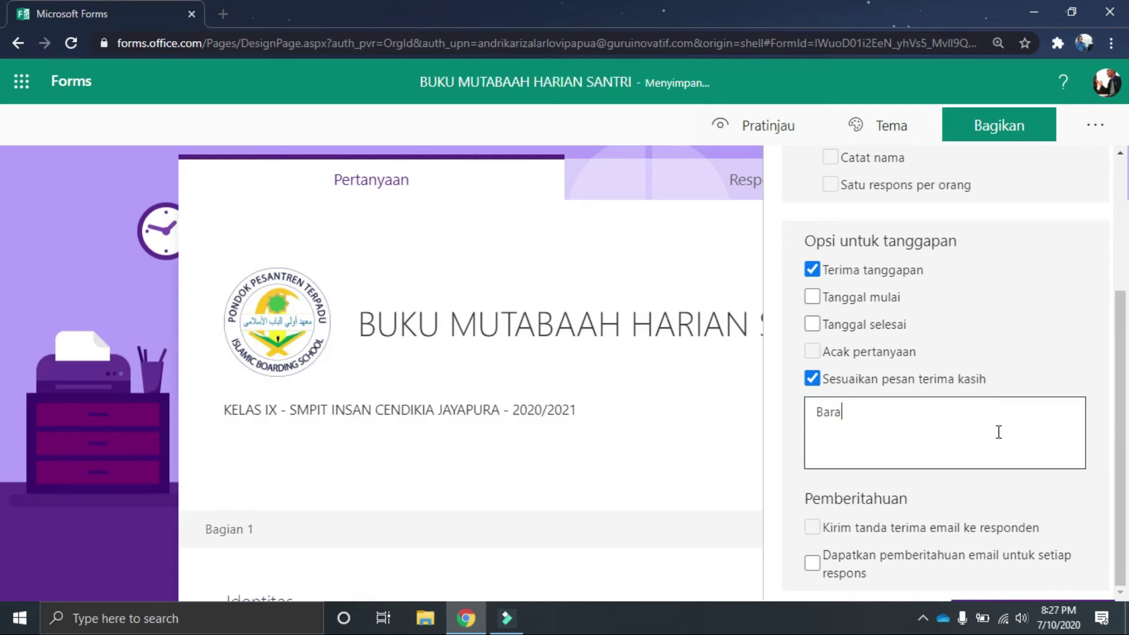
text(kallah anak-anak. Antum te)
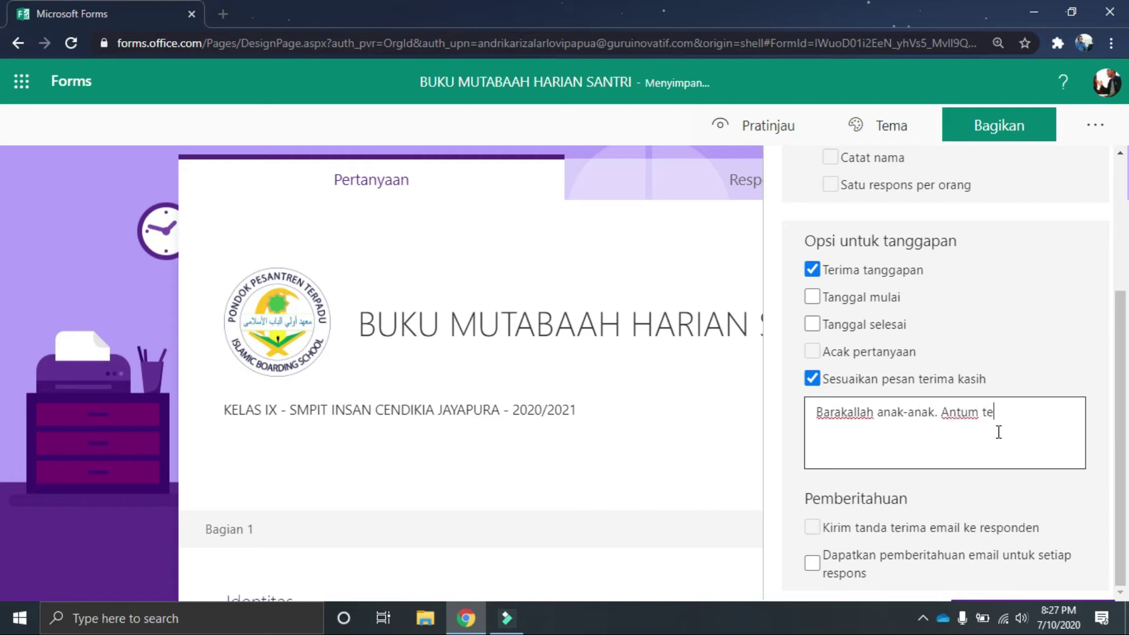
text(aika)
key(BackSpace)
key(BackSpace)
key(BackSpace)
text(uku mutabaah harian pad)
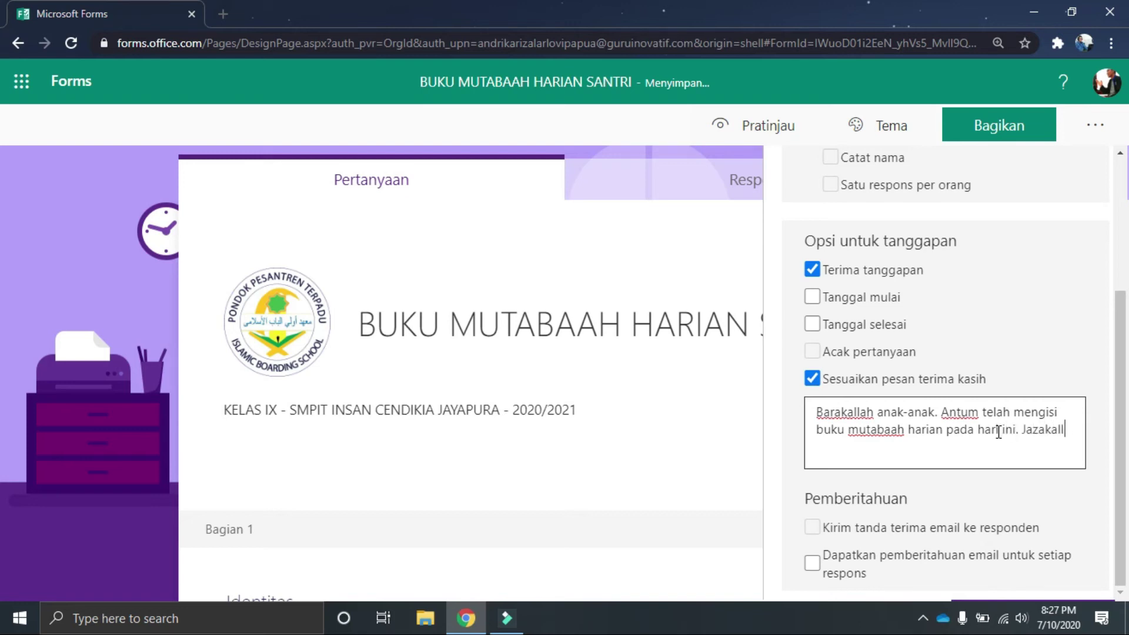
text(ah khoir.)
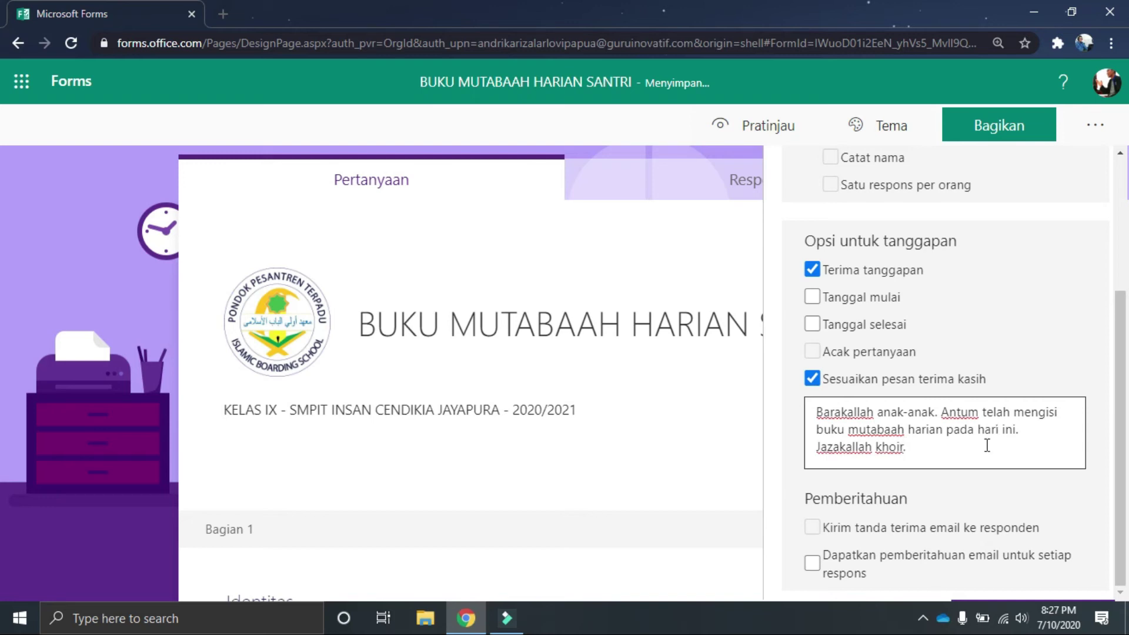
Step: Try the notification options for respondent email receipts and for an email on every response, leaving both off
click(815, 528)
click(820, 563)
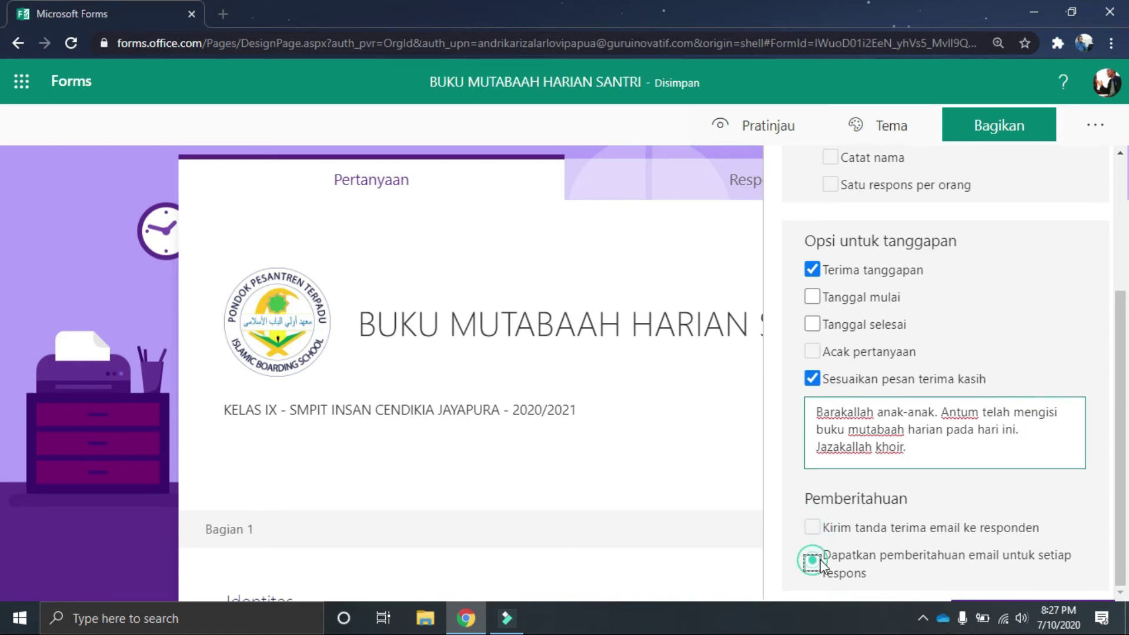
click(815, 563)
click(813, 528)
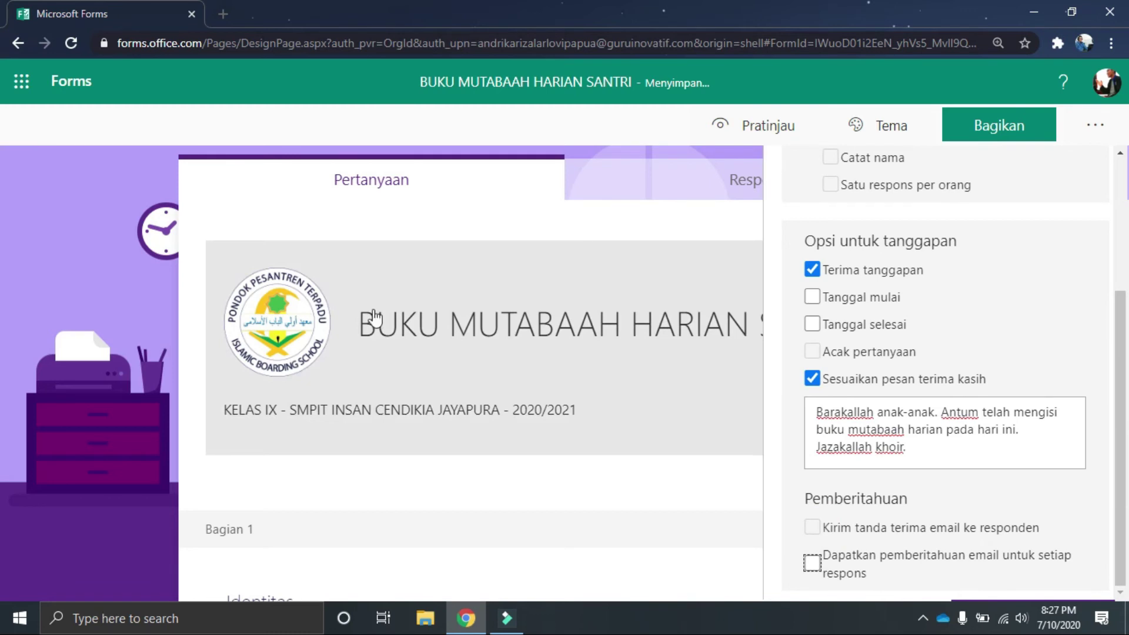
Step: Review the Identitas and Aktivitas Ibadah questions and the form settings from start to end
scroll(322, 421, down, 1)
scroll(322, 421, down, 10)
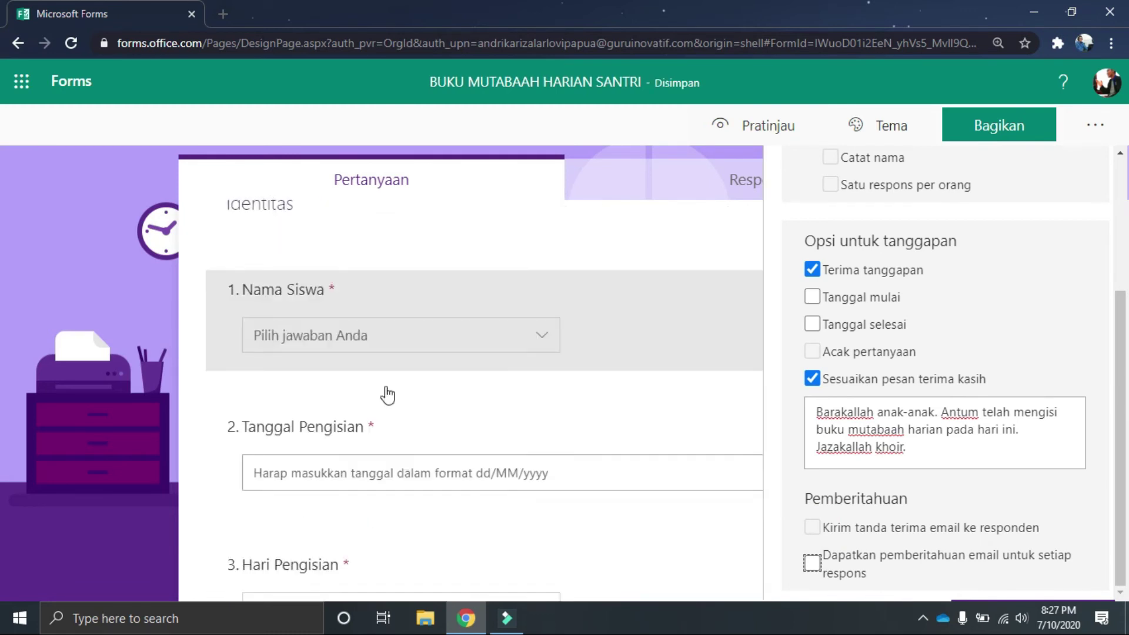
scroll(510, 457, down, 3)
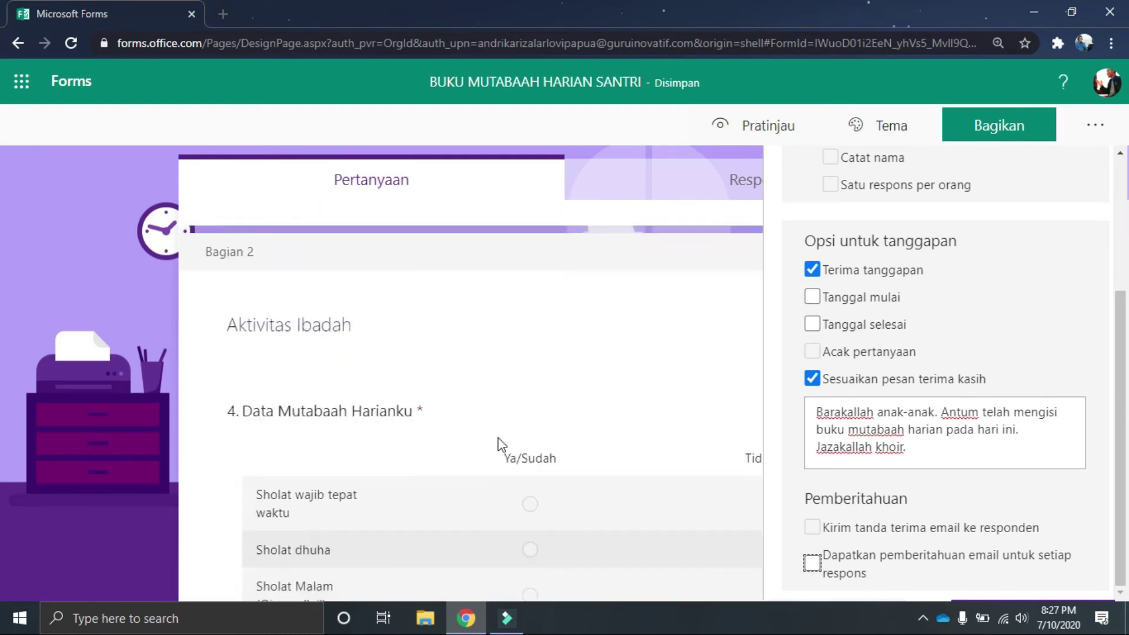
scroll(510, 415, up, 10)
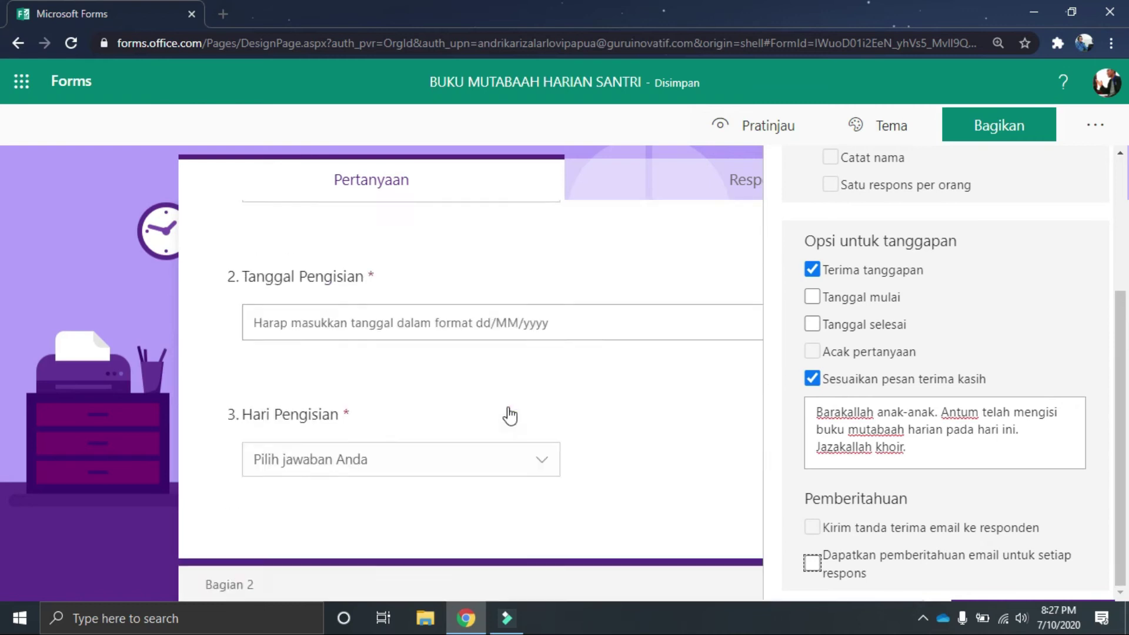
scroll(517, 411, down, 8)
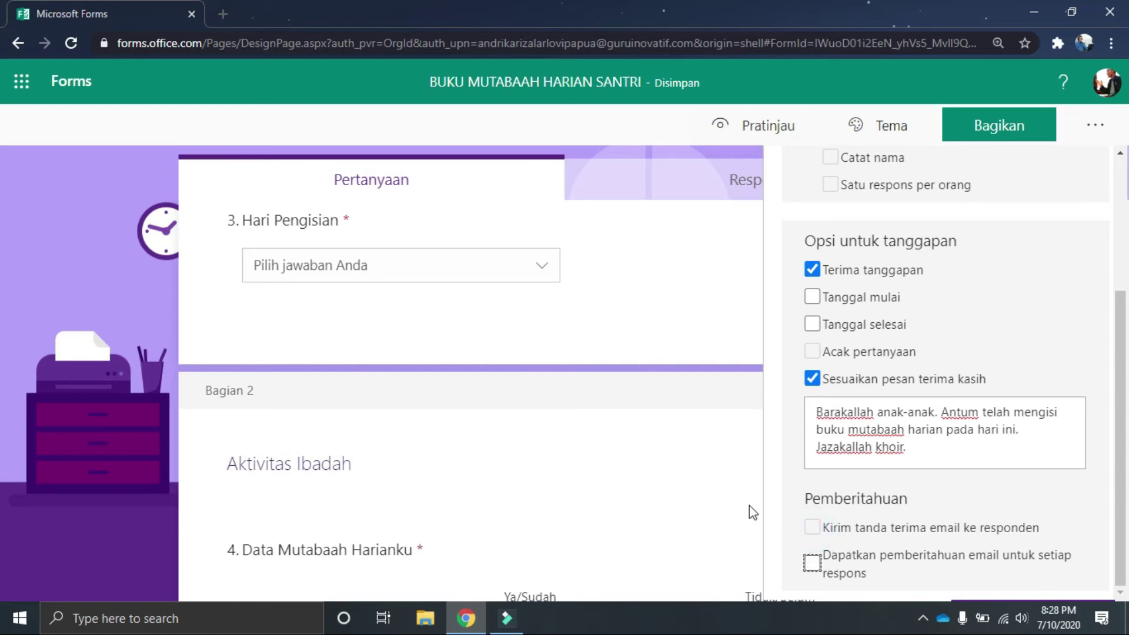
scroll(486, 439, up, 8)
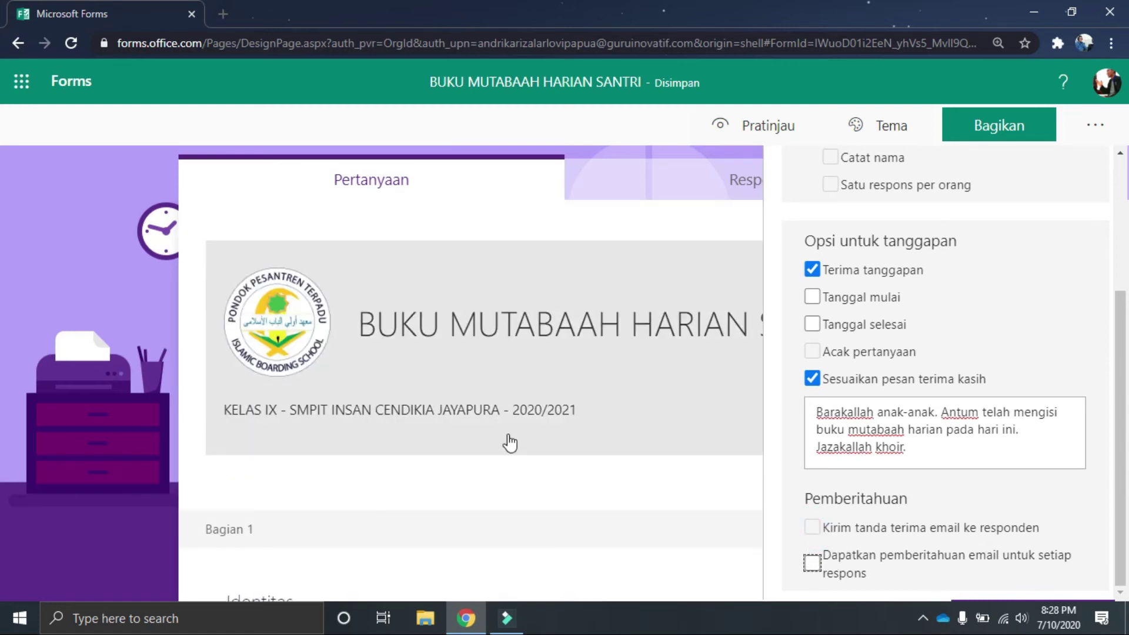
scroll(1106, 264, up, 4)
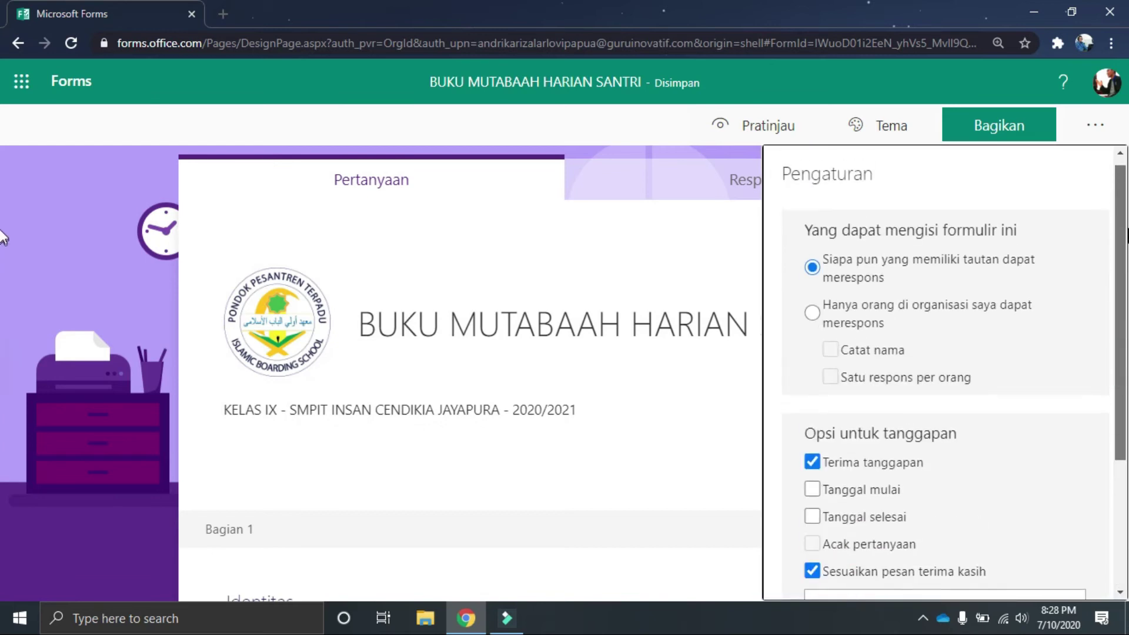
scroll(1109, 276, down, 3)
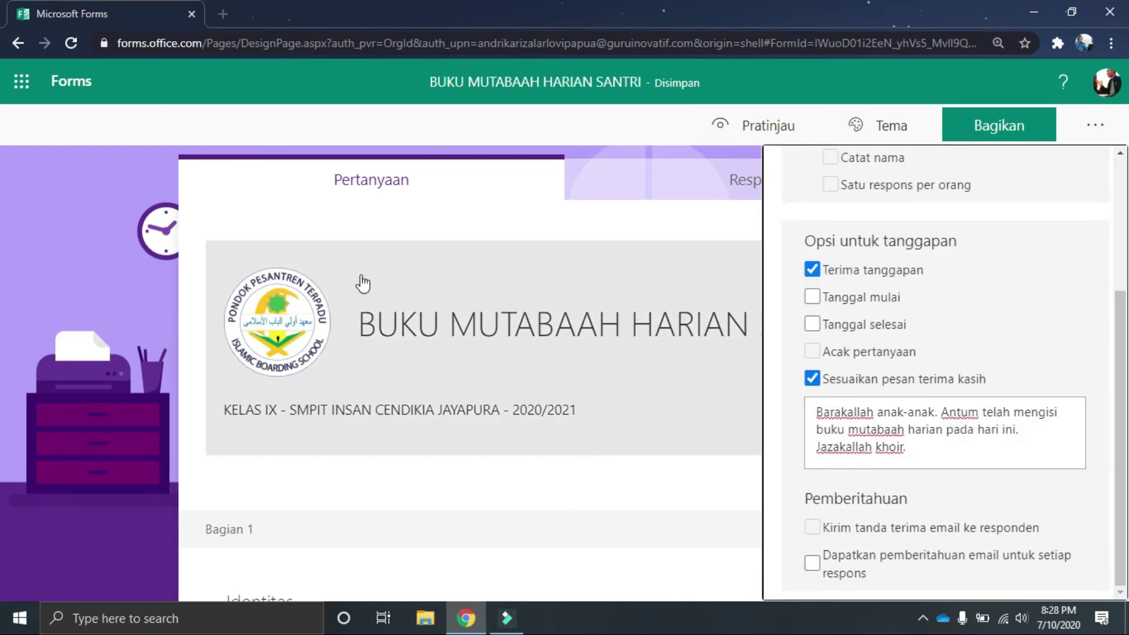
Step: Close the form settings, look at the Respons page and return to the Pertanyaan page
click(644, 191)
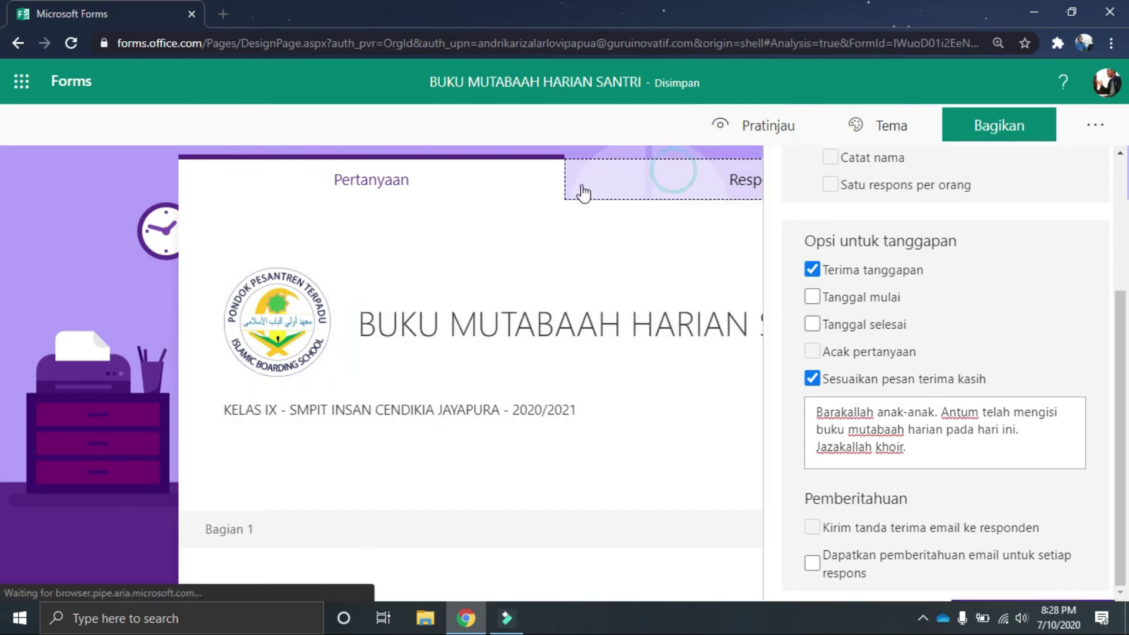
click(453, 183)
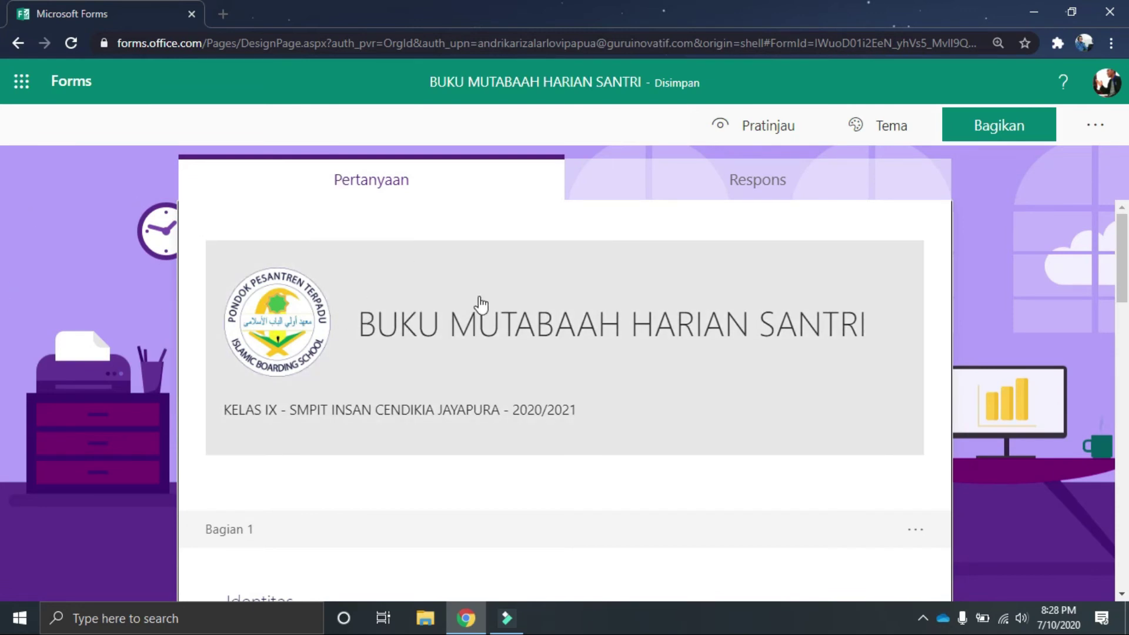
click(728, 179)
click(492, 179)
click(1095, 128)
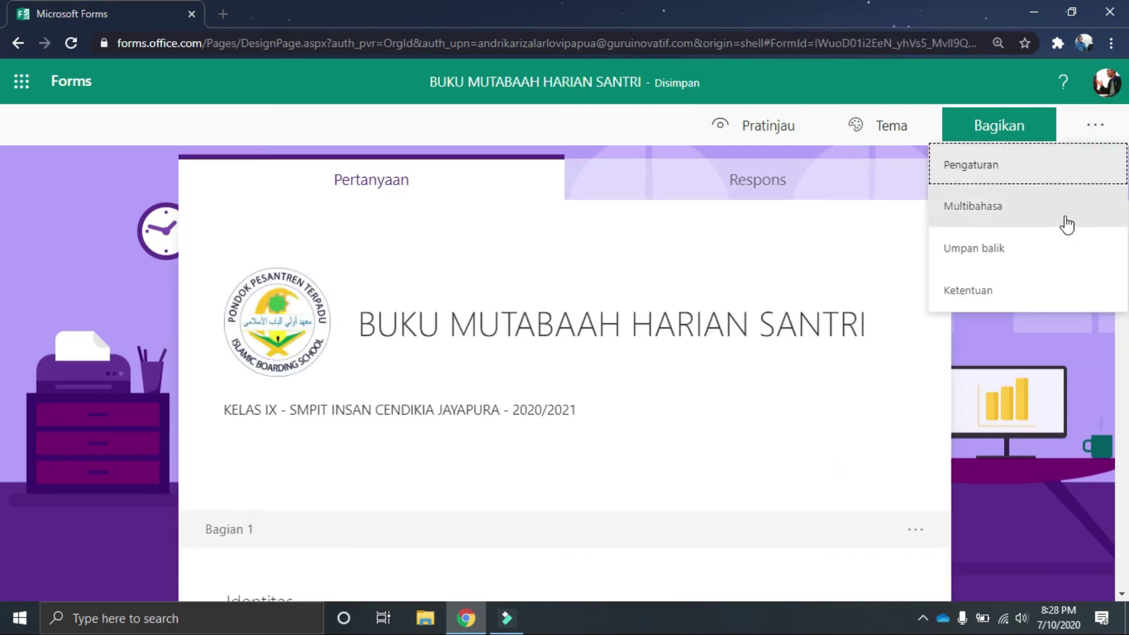
click(1071, 376)
Step: Open the sharing options, keep responses open to anyone with the link, and copy the response link
click(998, 130)
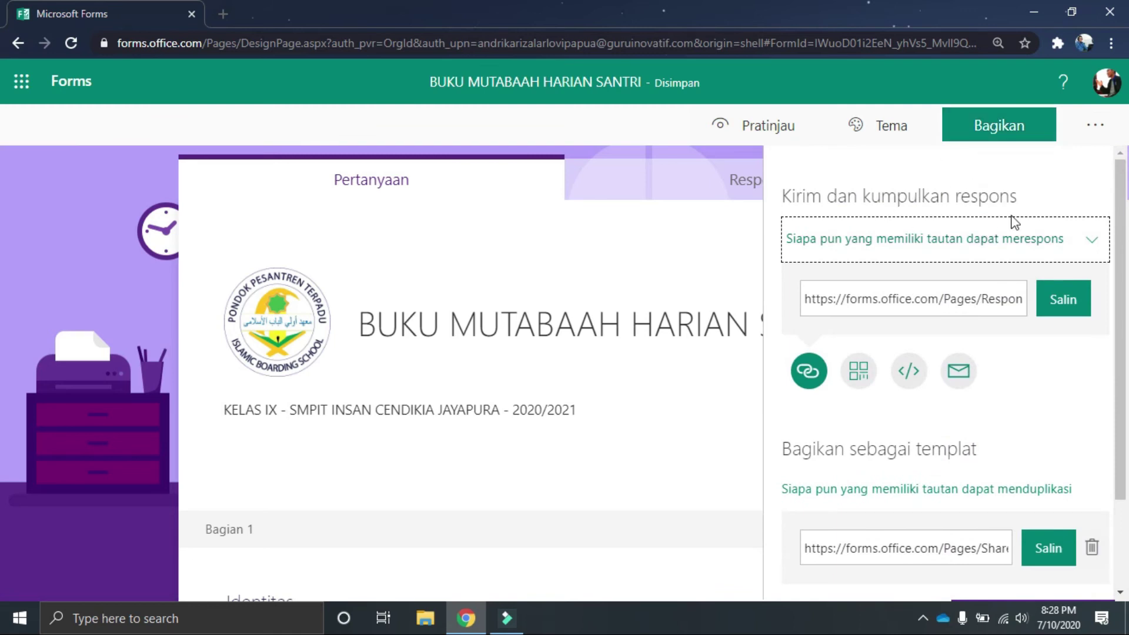
click(1045, 240)
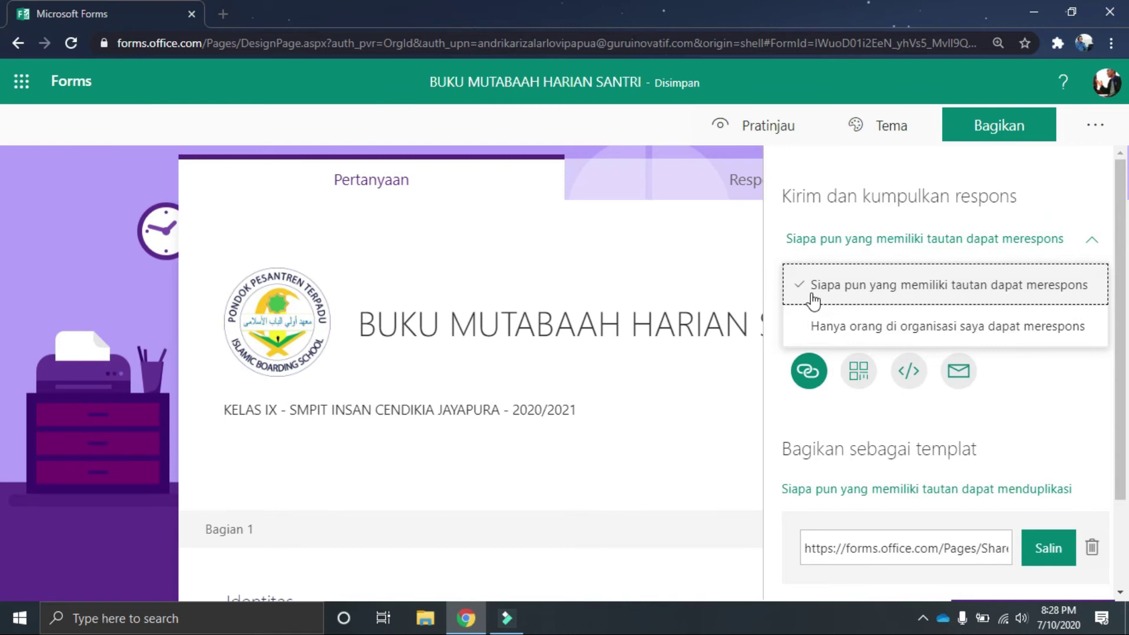
click(1065, 296)
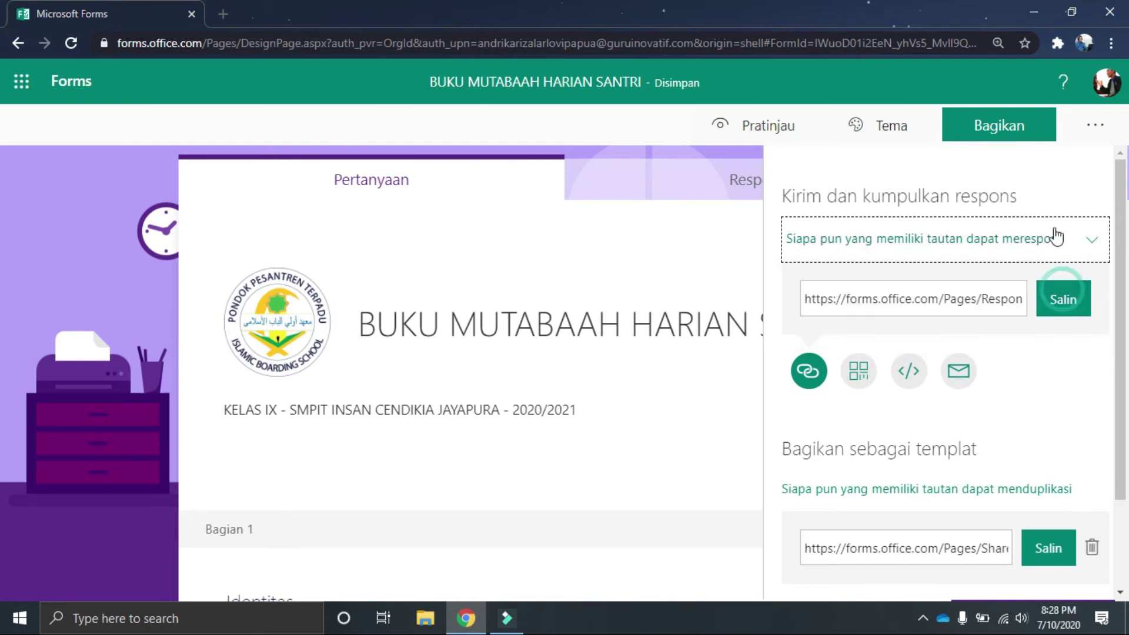
click(1062, 303)
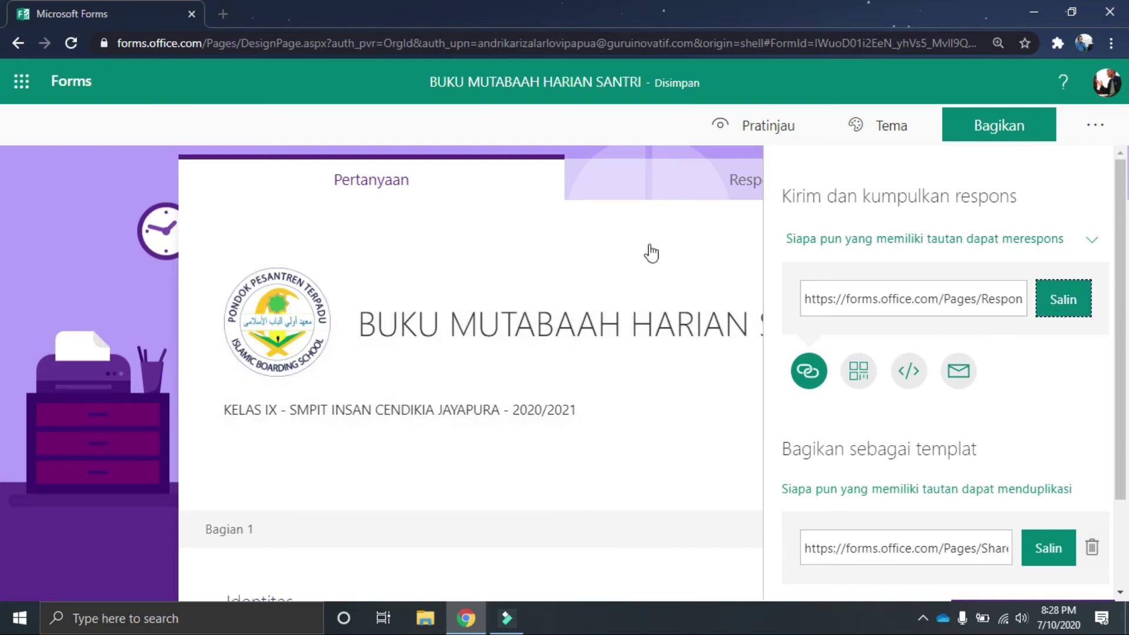
Step: Restrict responses to "Hanya orang di organisasi saya dapat merespons" and copy the response link
click(939, 250)
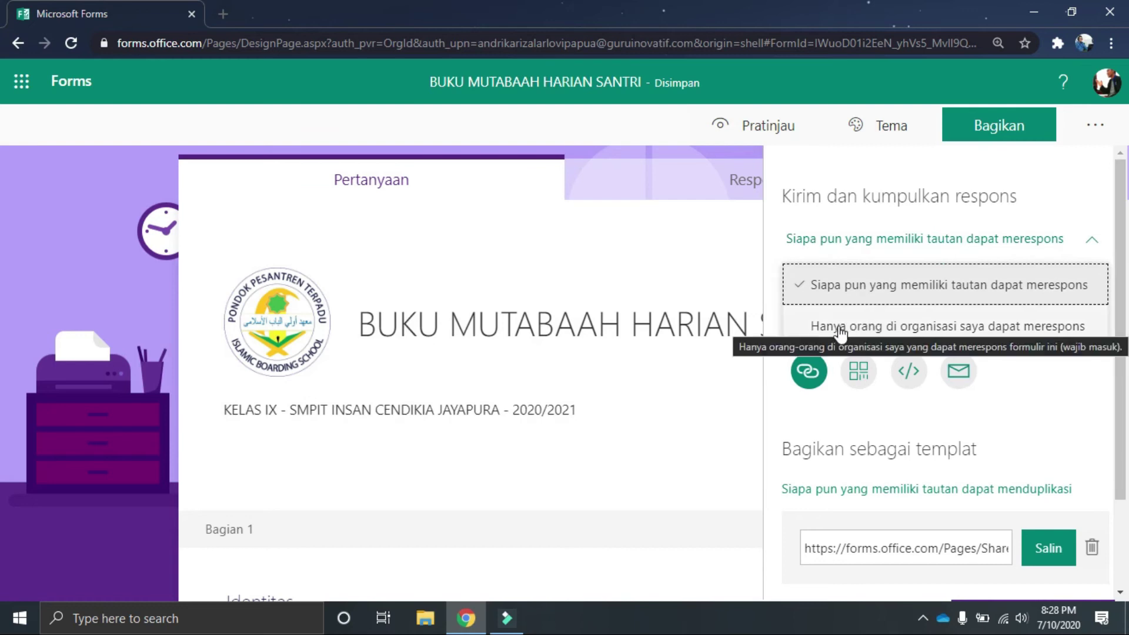
click(1042, 329)
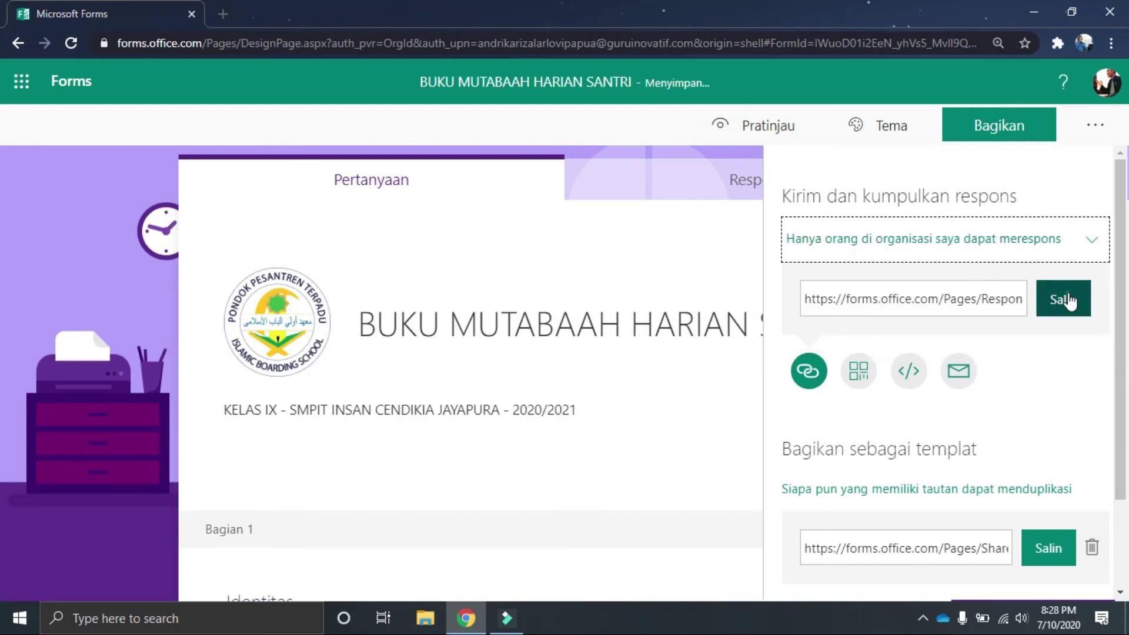
click(1068, 301)
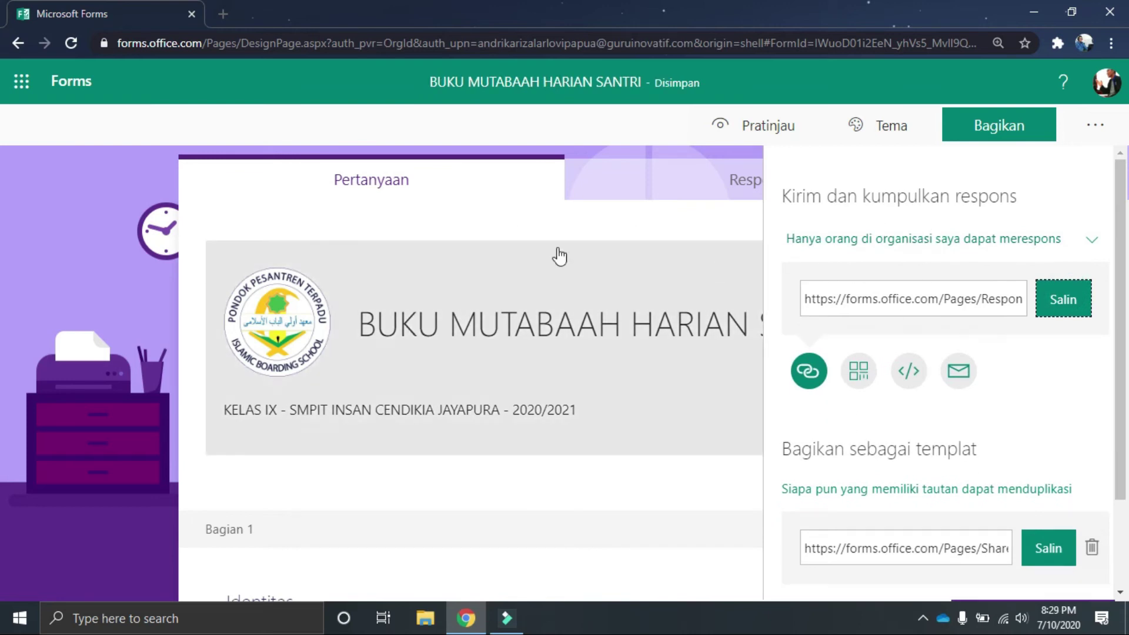
Step: Highlight the organisation's domain guruinovatif.com within the page address
double_click(610, 46)
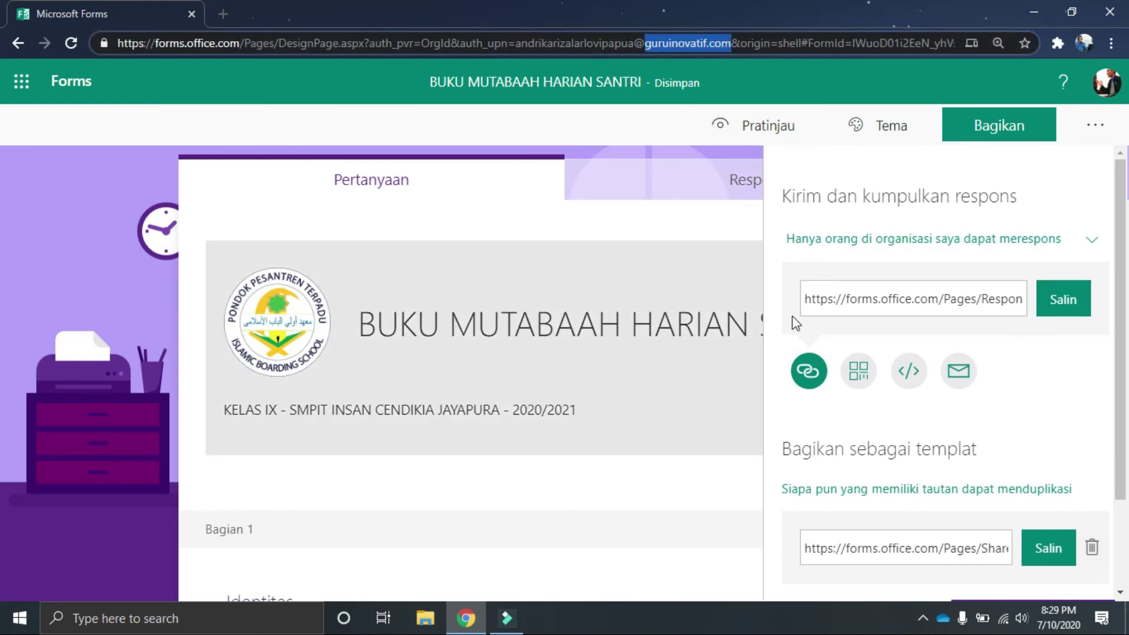
click(687, 43)
drag(646, 43, 731, 44)
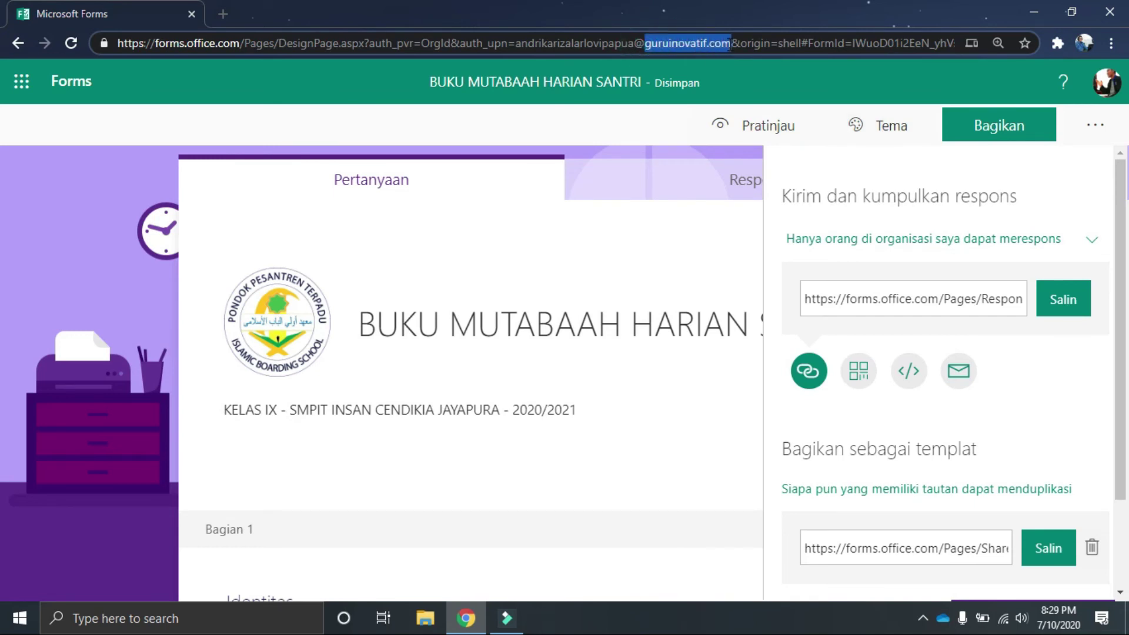
Step: Open responses to "Siapa pun yang memiliki tautan dapat merespons" and copy the response link
click(923, 298)
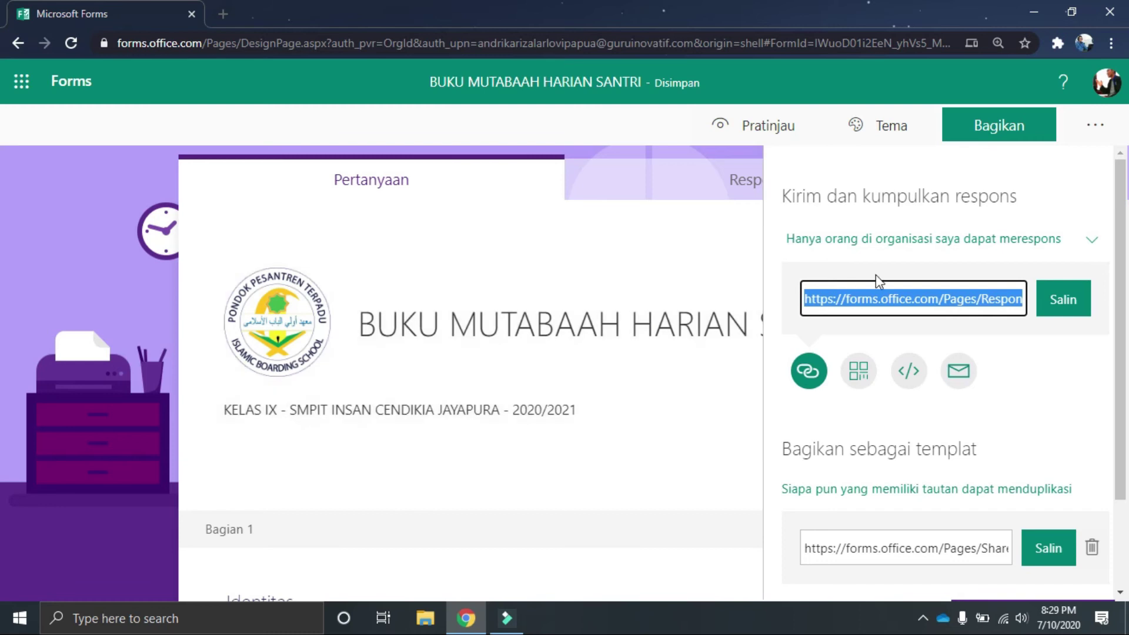
click(894, 243)
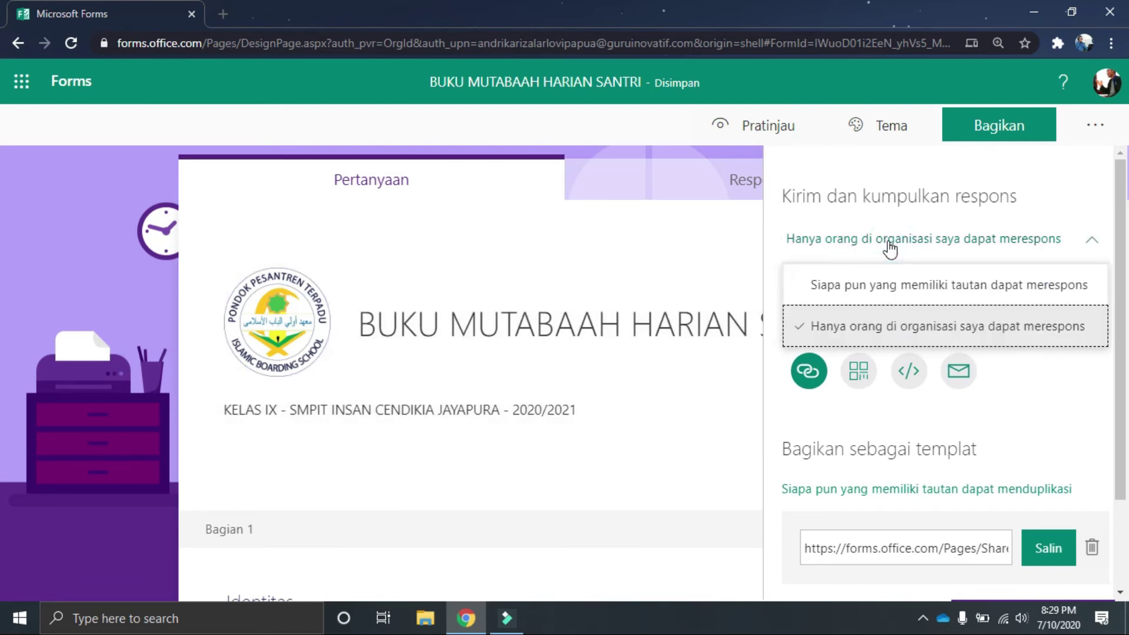
click(878, 287)
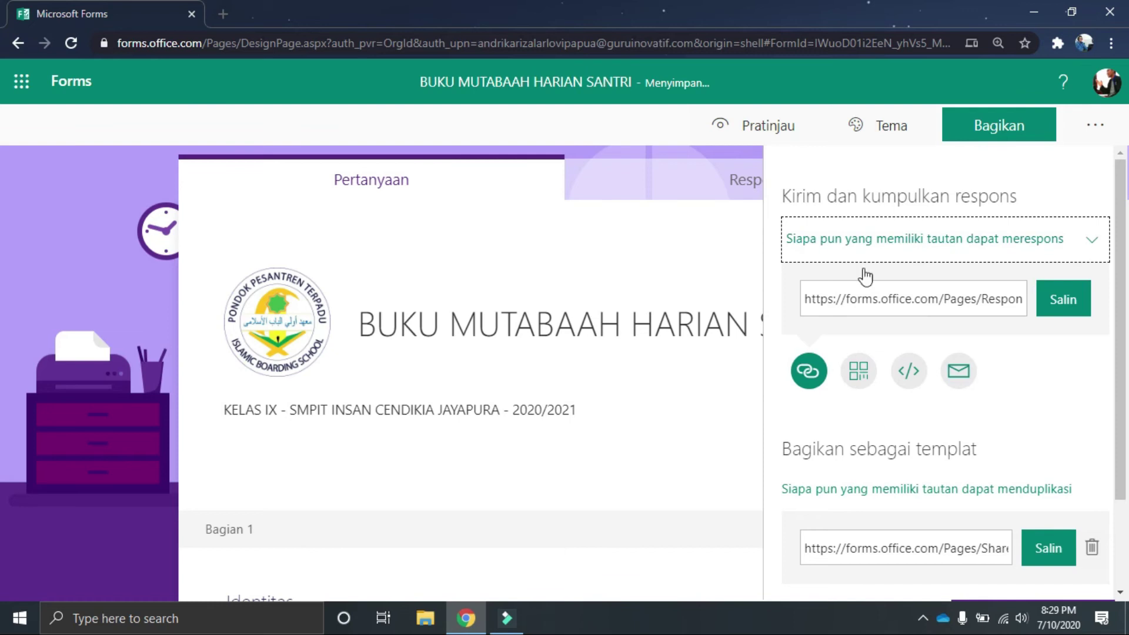
click(1066, 307)
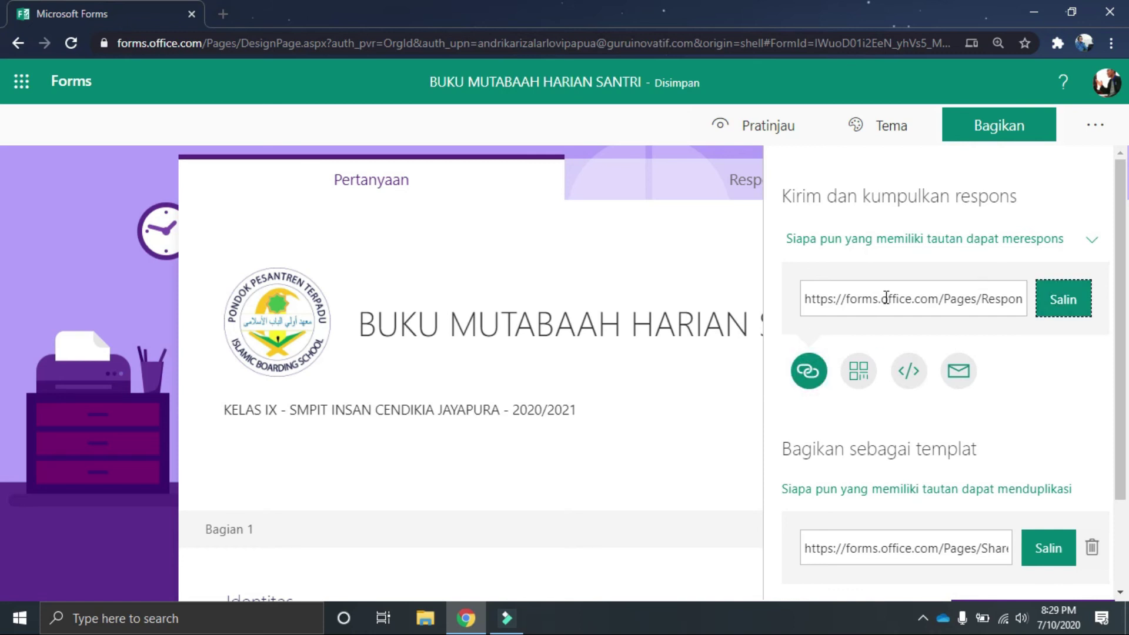
Step: Look through the QR code, embed code and email sharing methods, dismiss the mail app prompt and return to the link method
click(859, 370)
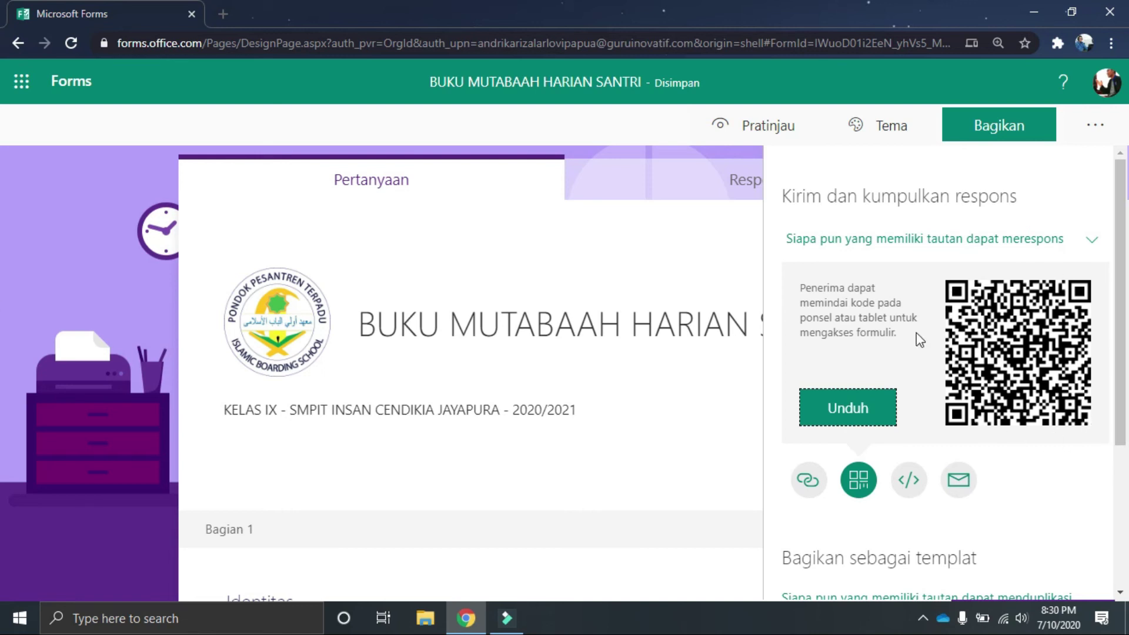
click(908, 481)
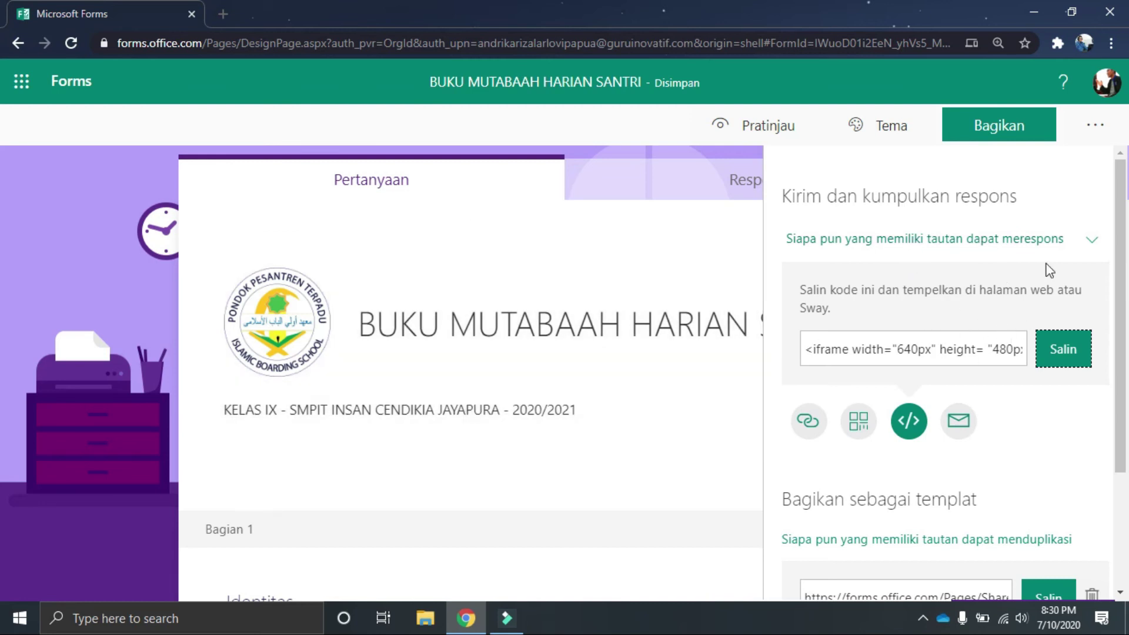
click(956, 429)
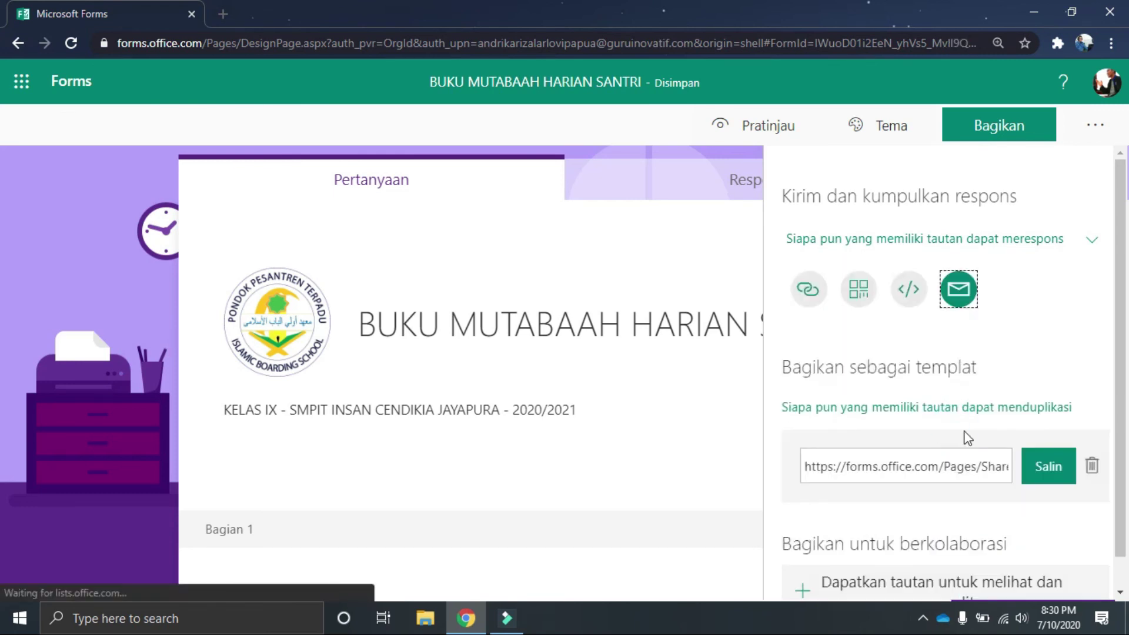
click(956, 288)
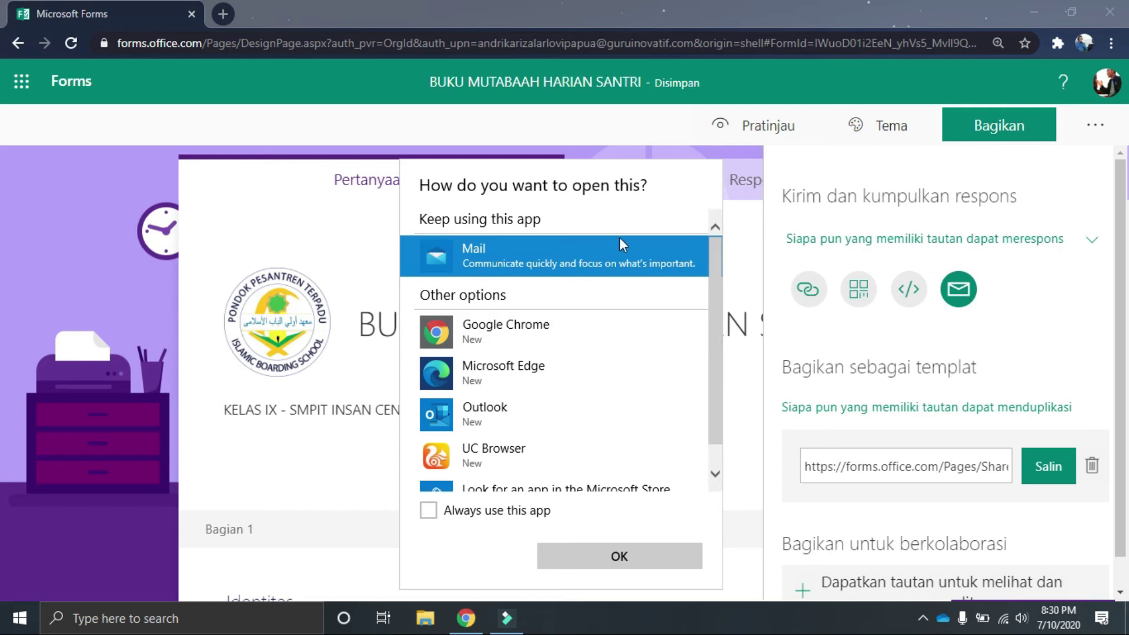
click(1012, 291)
click(810, 291)
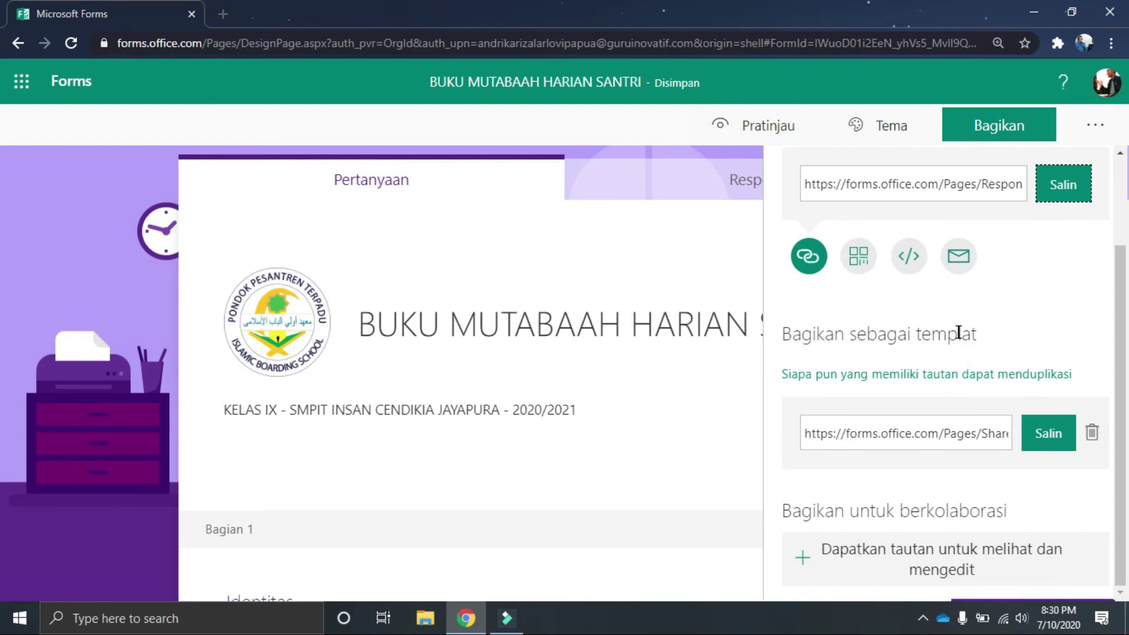
Step: Copy the duplication link under "Bagikan sebagai templat" and highlight the organisation's domain guruinovatif.com in the page address
drag(789, 338, 974, 337)
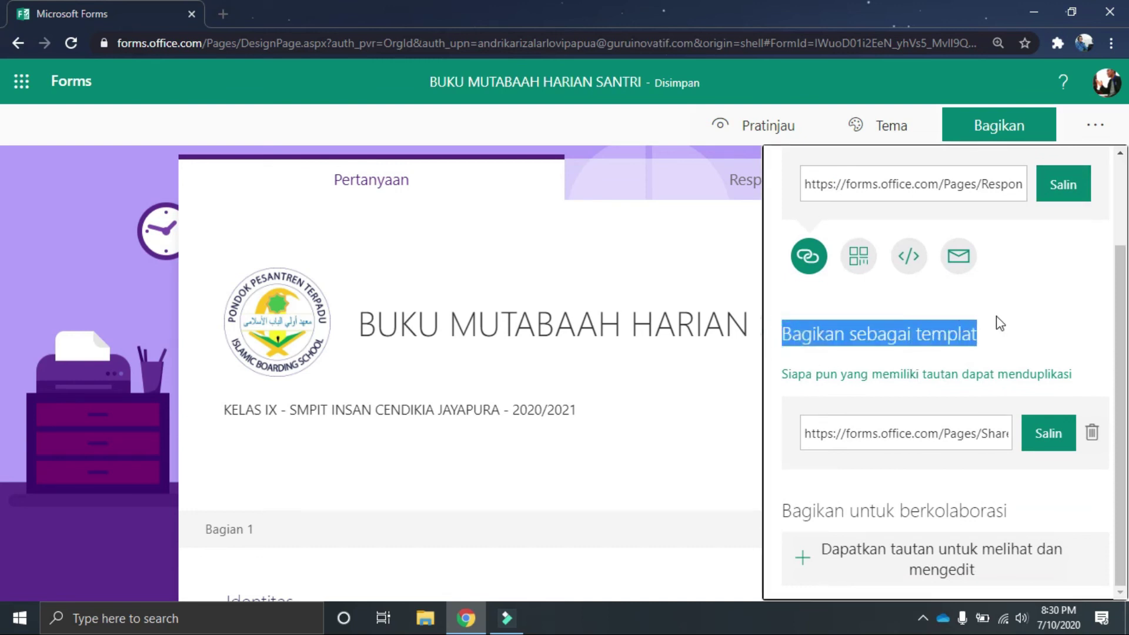
click(1000, 325)
click(1049, 438)
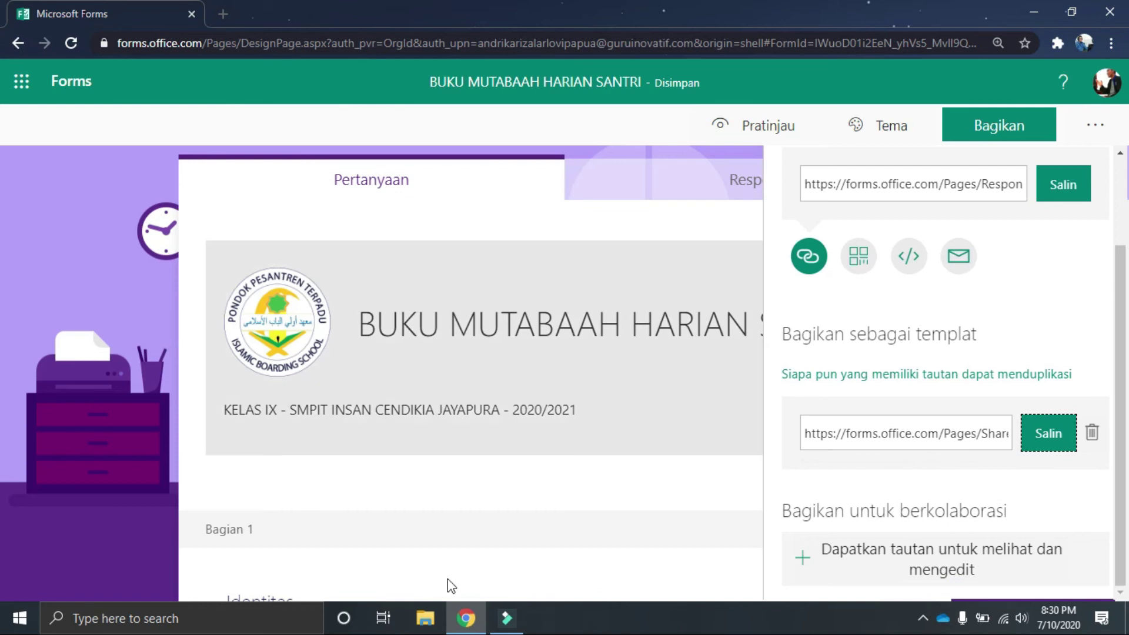
click(1049, 441)
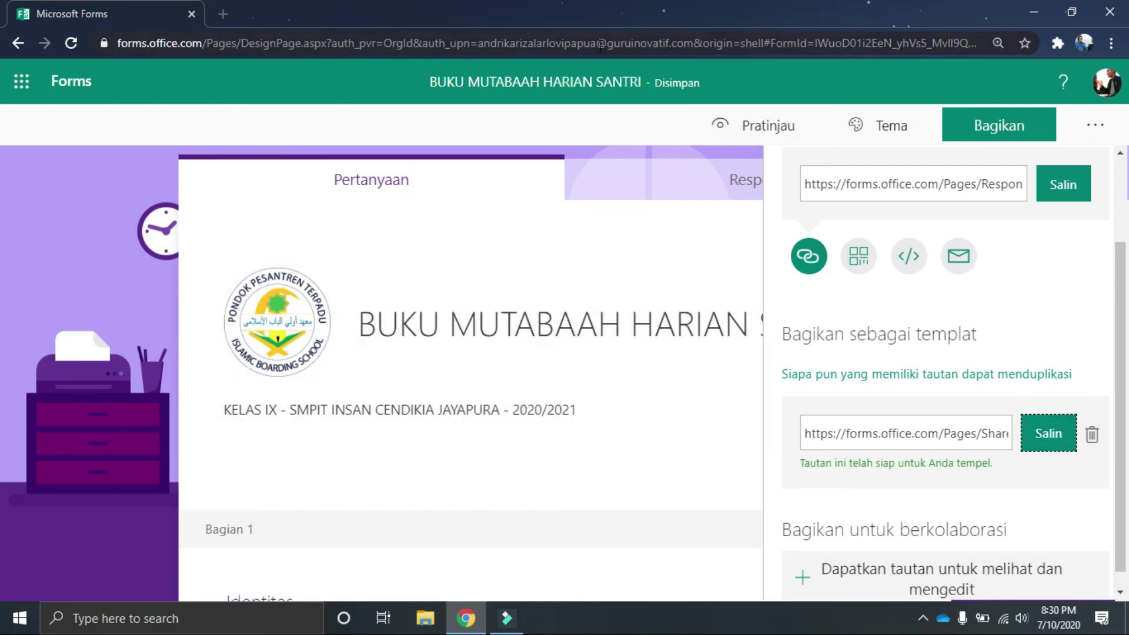
drag(608, 44, 692, 44)
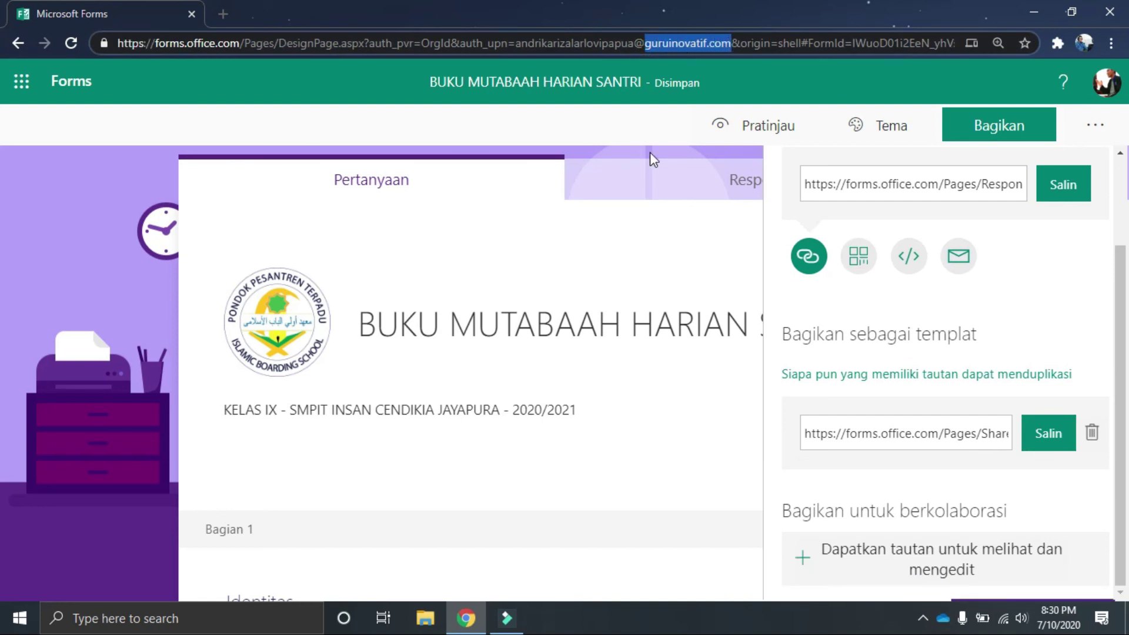
click(659, 44)
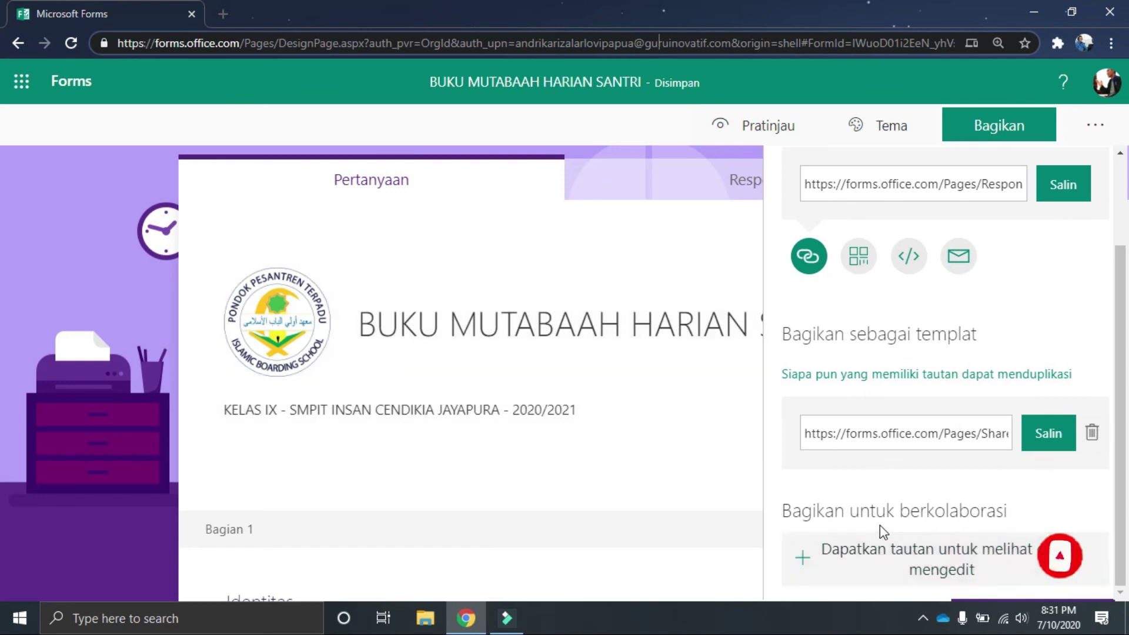
Step: Generate the view-and-edit link under "Bagikan untuk berkolaborasi" and copy it
click(888, 556)
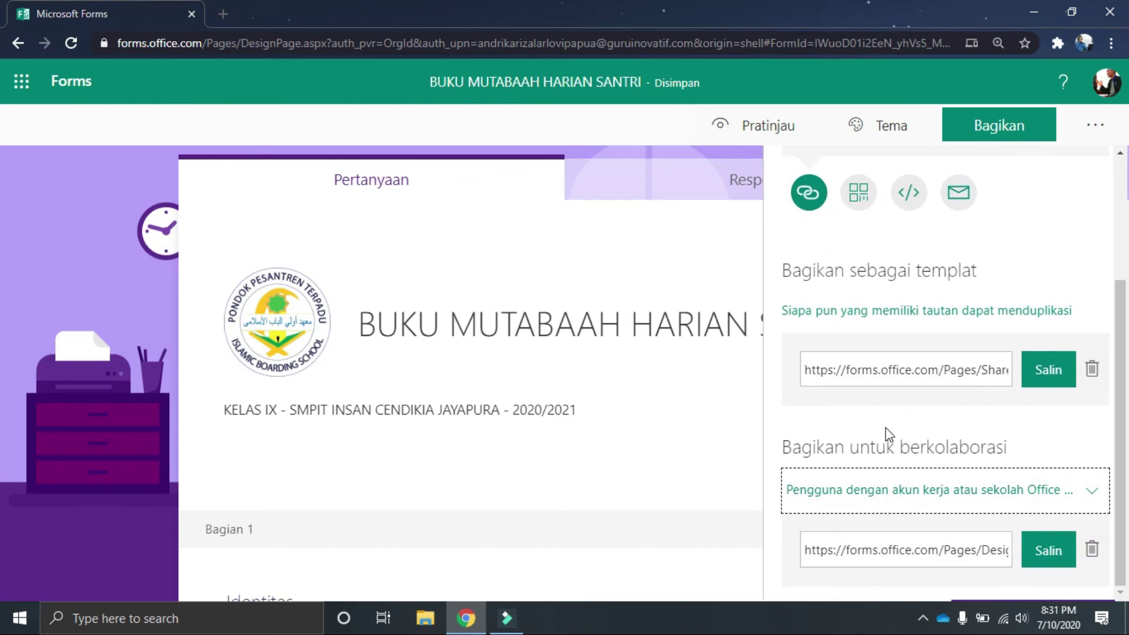
click(1054, 553)
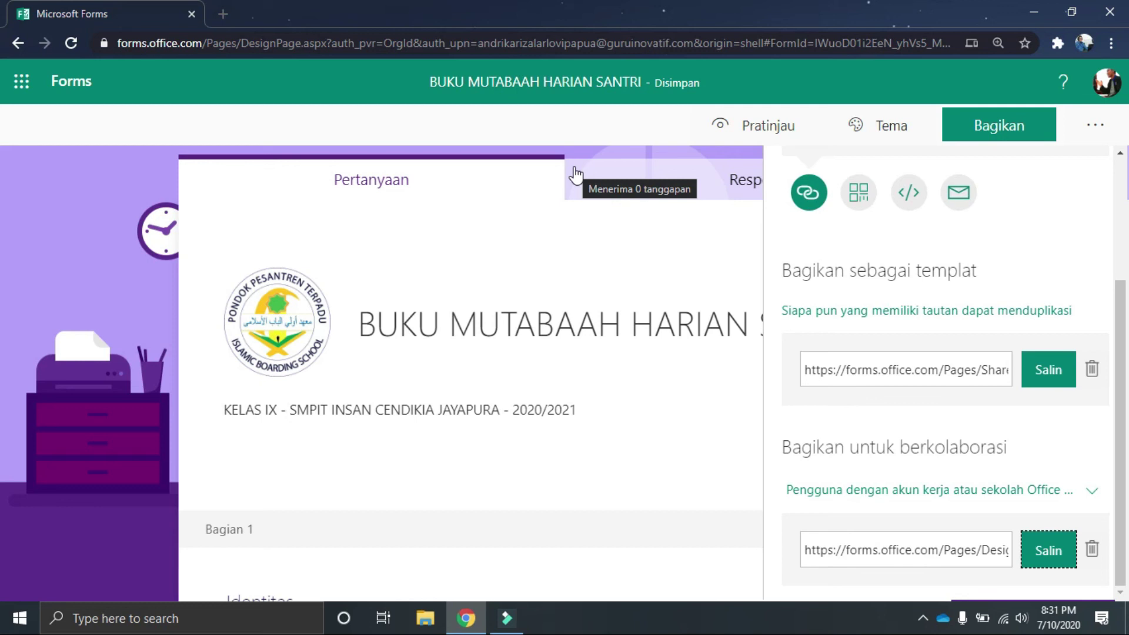
Step: Compare the Respons and Pertanyaan pages of the form, ending on the Pertanyaan page
click(640, 185)
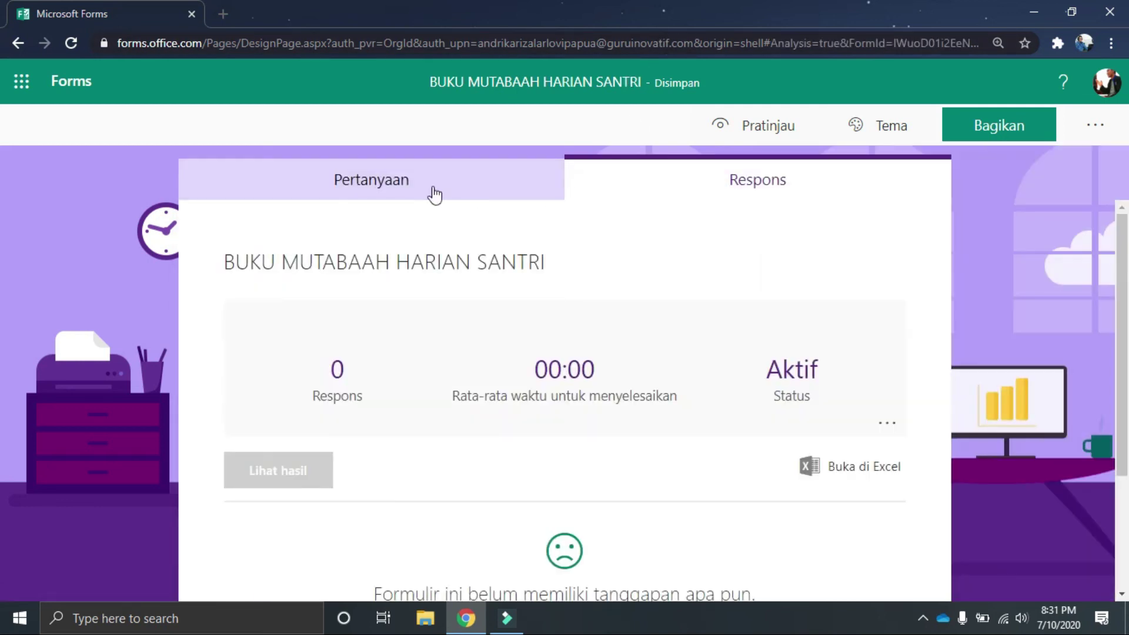
click(469, 183)
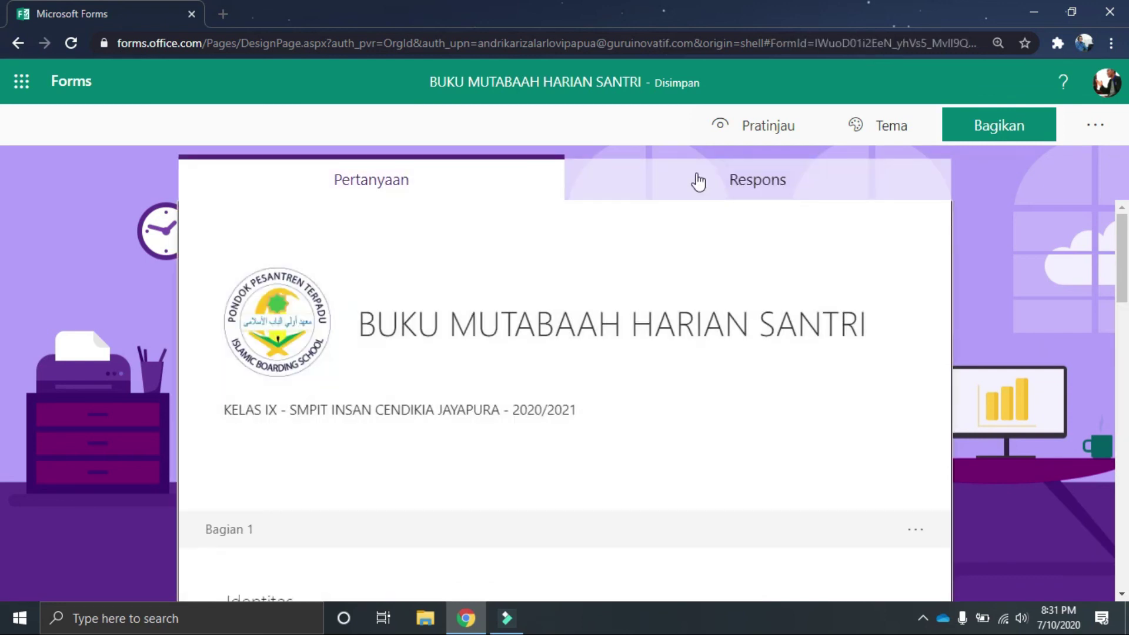
click(697, 176)
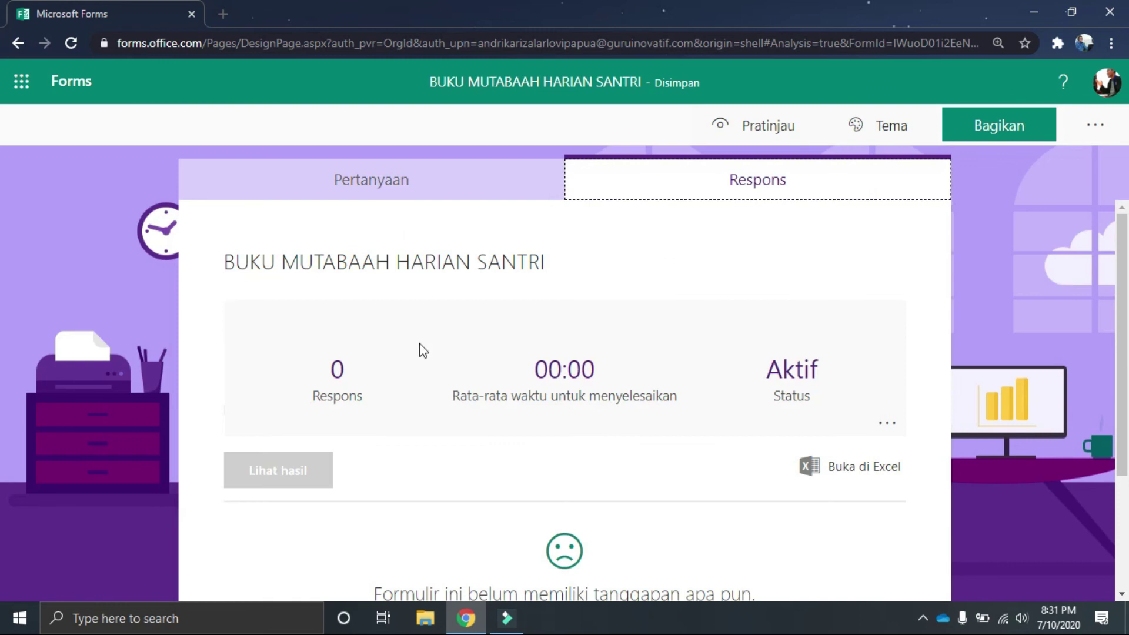
click(341, 184)
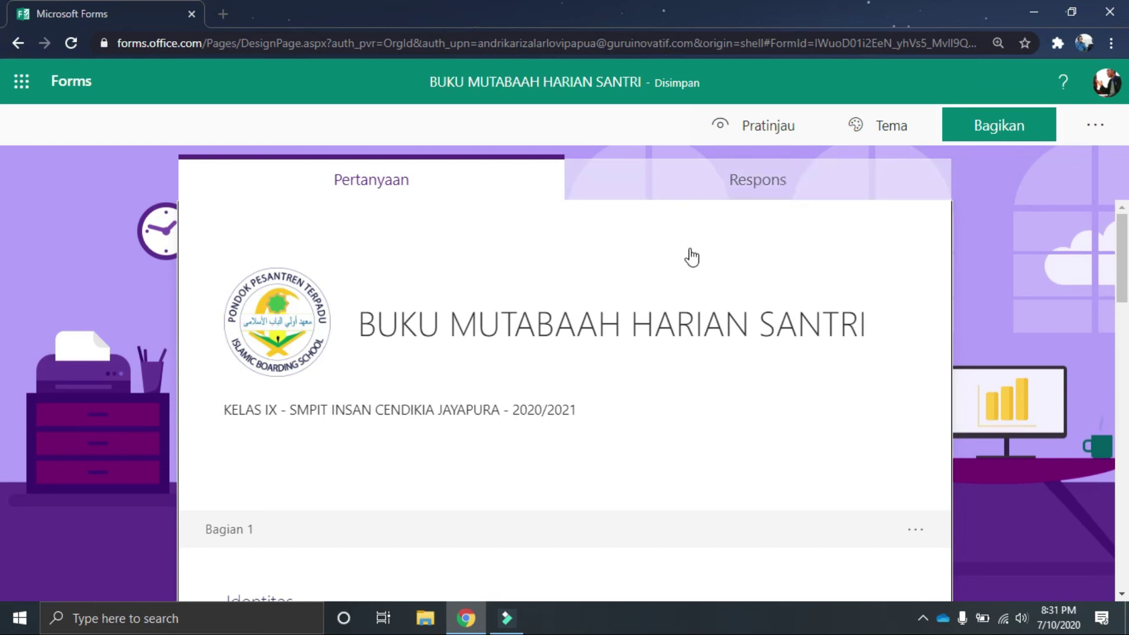
Step: Reopen the form's sharing options and copy the template duplication link again
click(990, 127)
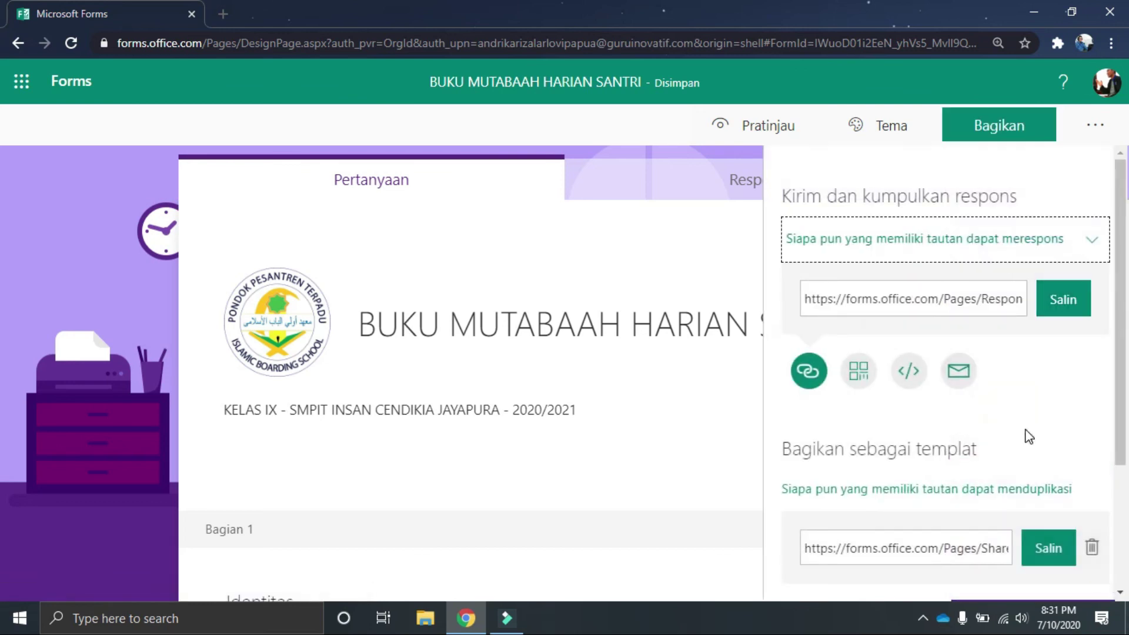
scroll(1023, 434, down, 3)
scroll(1021, 499, down, 1)
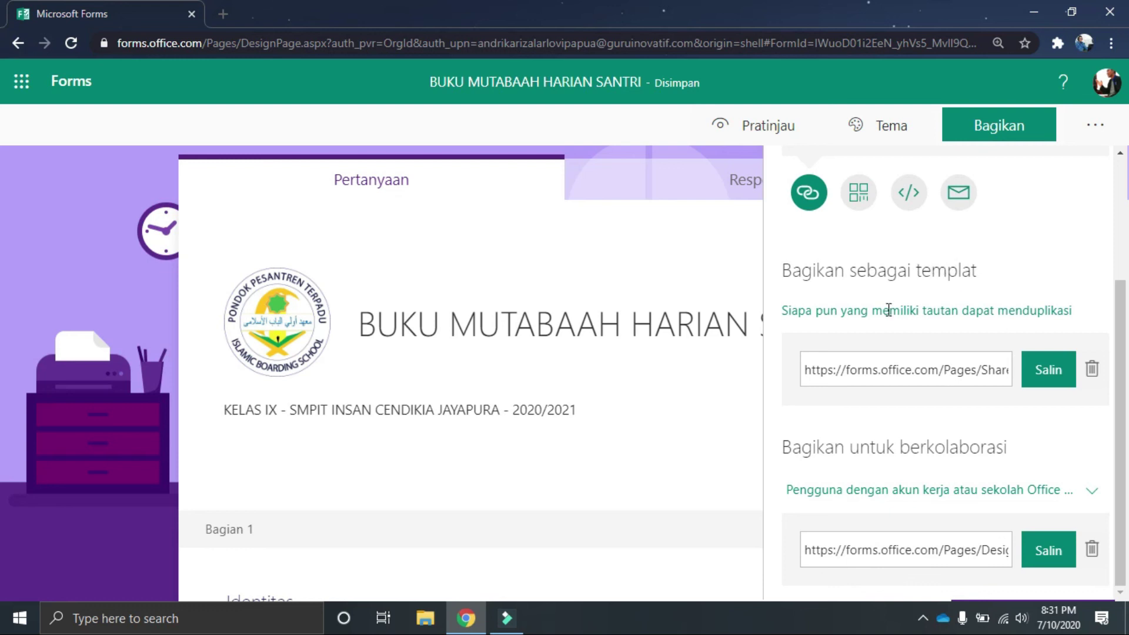
click(1052, 371)
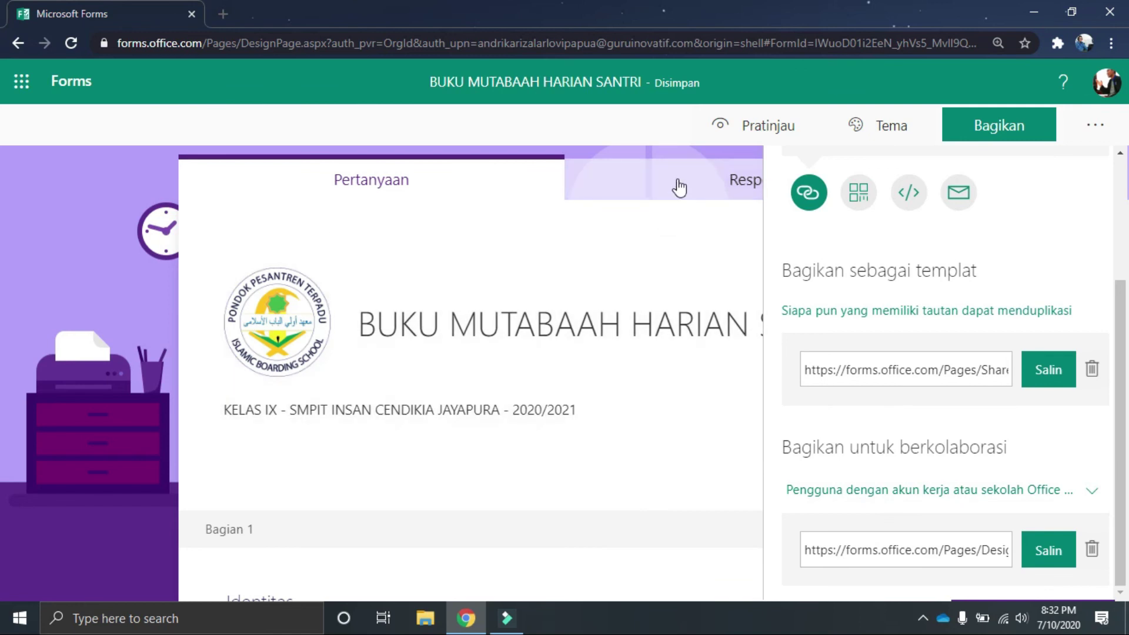
Step: Try collaboration access for "Orang-orang di organisasi saya dapat melihat dan mengedit" and switch back to Office 365 work or school accounts
click(944, 492)
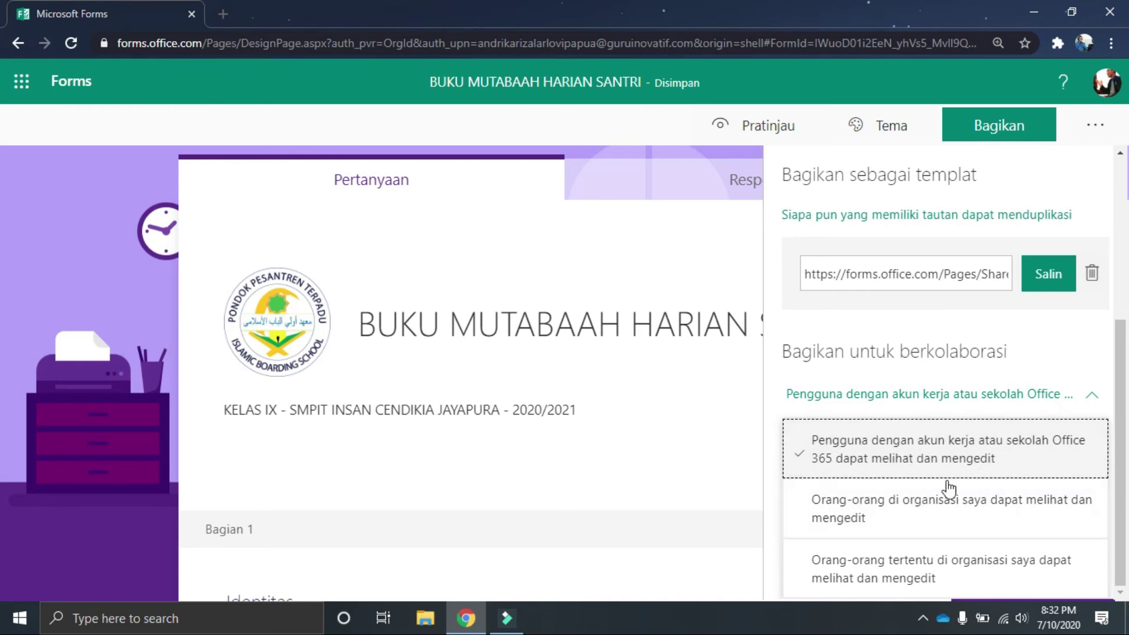
click(928, 524)
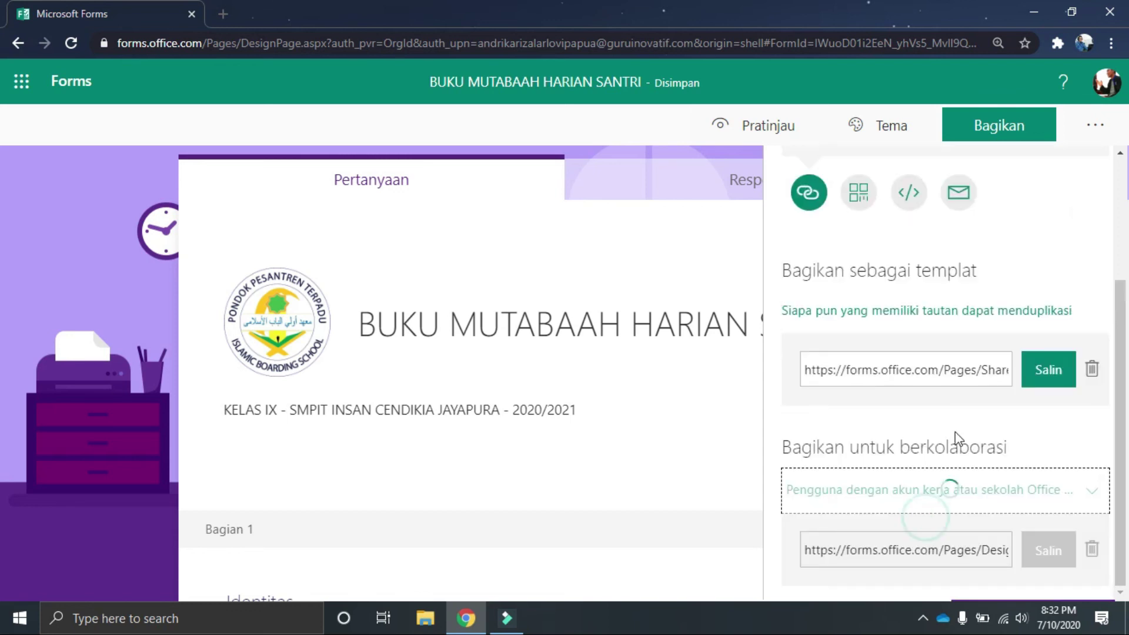
click(931, 479)
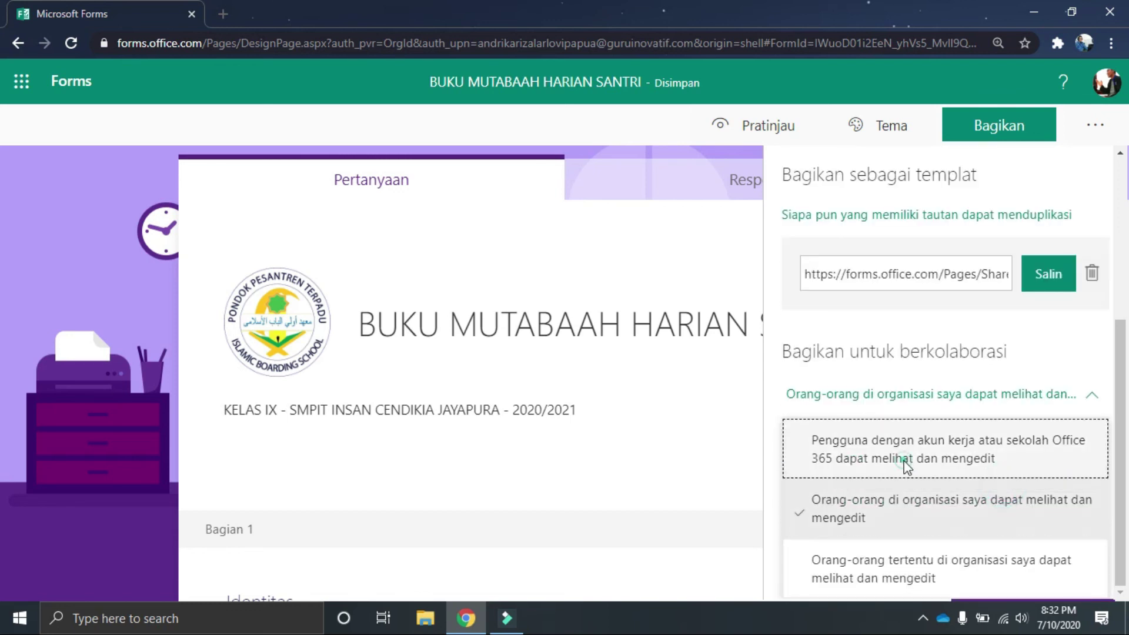
click(929, 470)
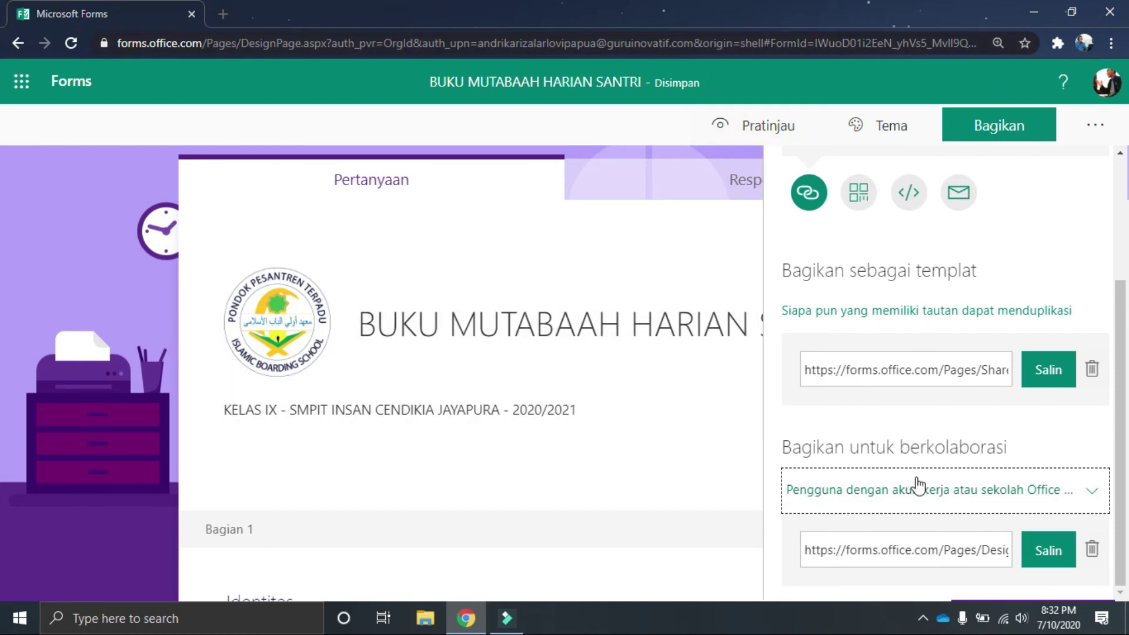
click(918, 485)
click(865, 461)
Step: Copy the response link for anyone with the link and close the sharing options
scroll(936, 347, up, 3)
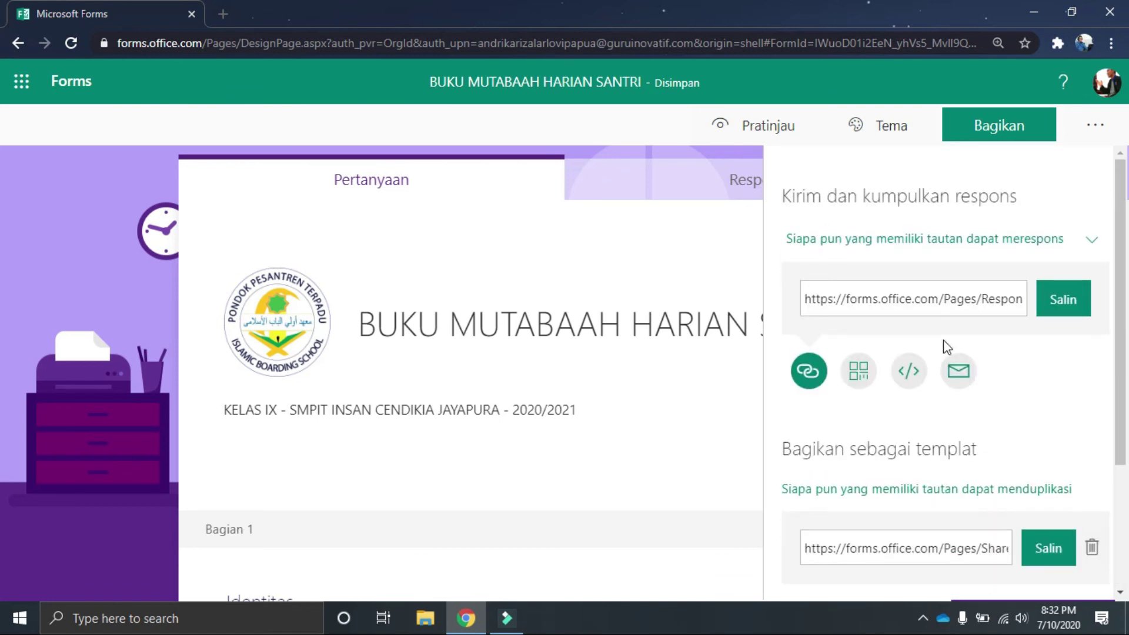
click(1065, 303)
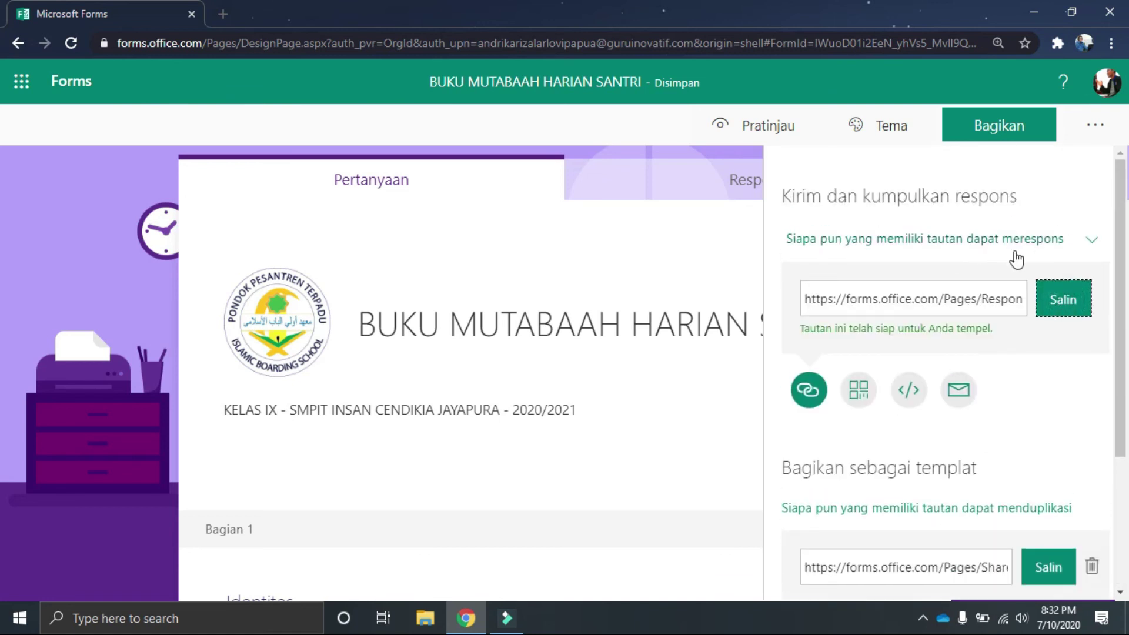
click(1023, 127)
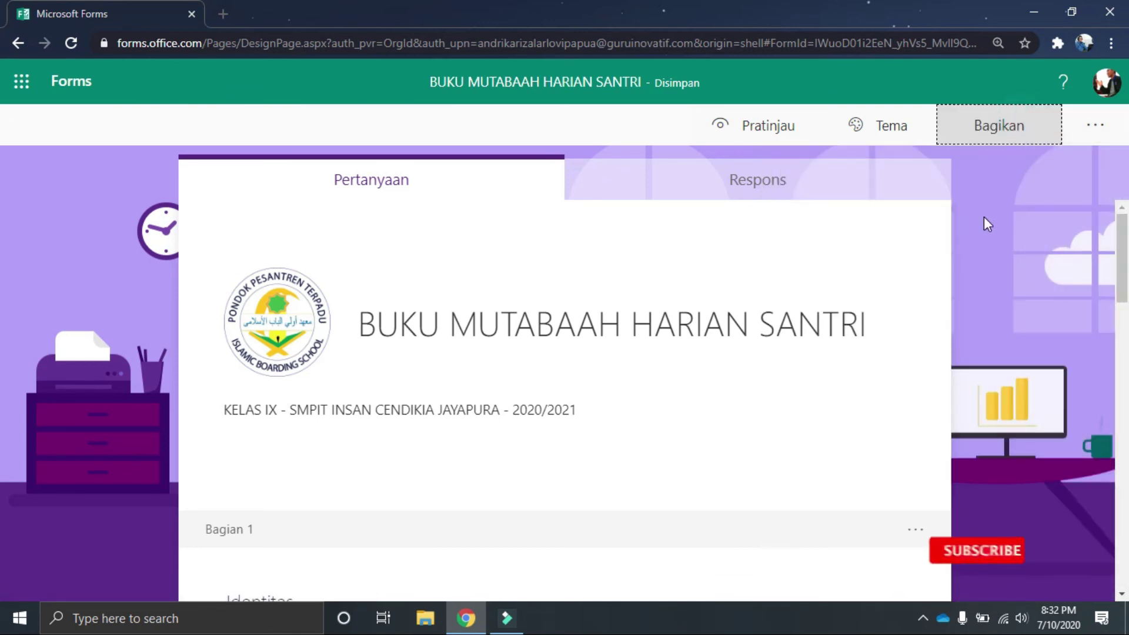